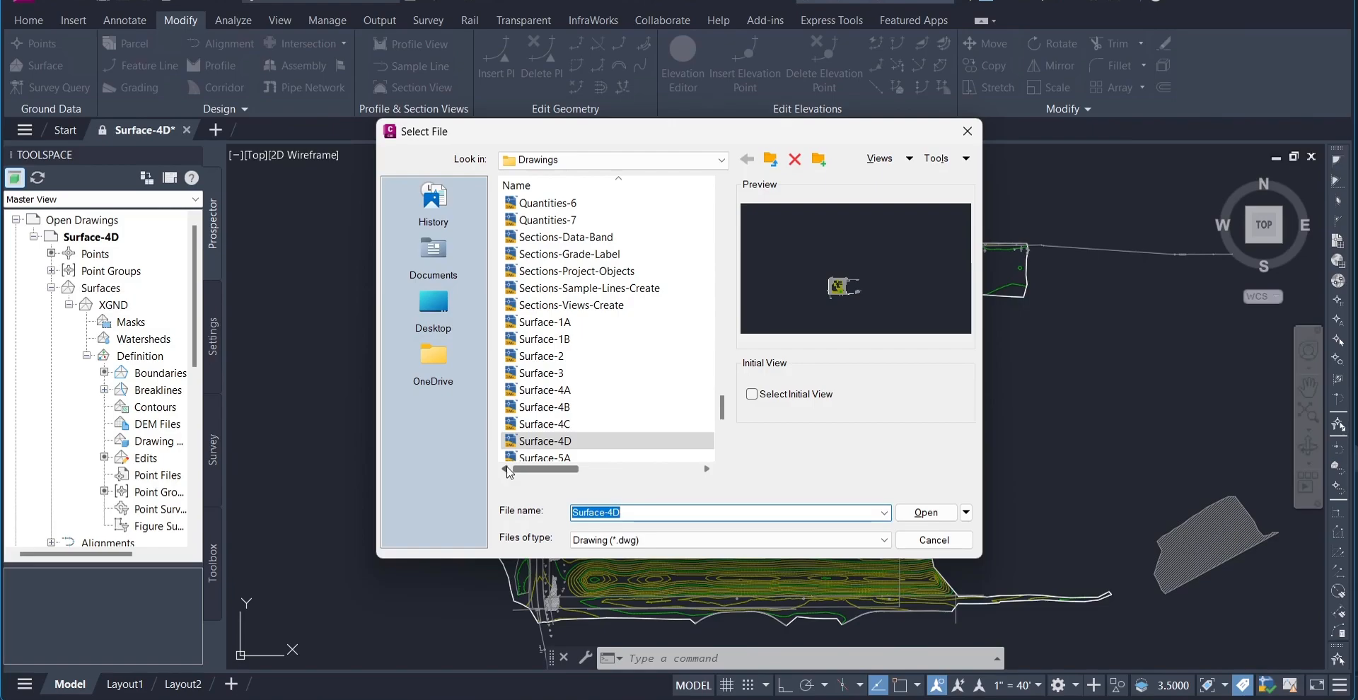
Step: Open the Surface-5A drawing from the Civil Tutorials Drawings folder, accepting read-only mode
left_click(529, 457)
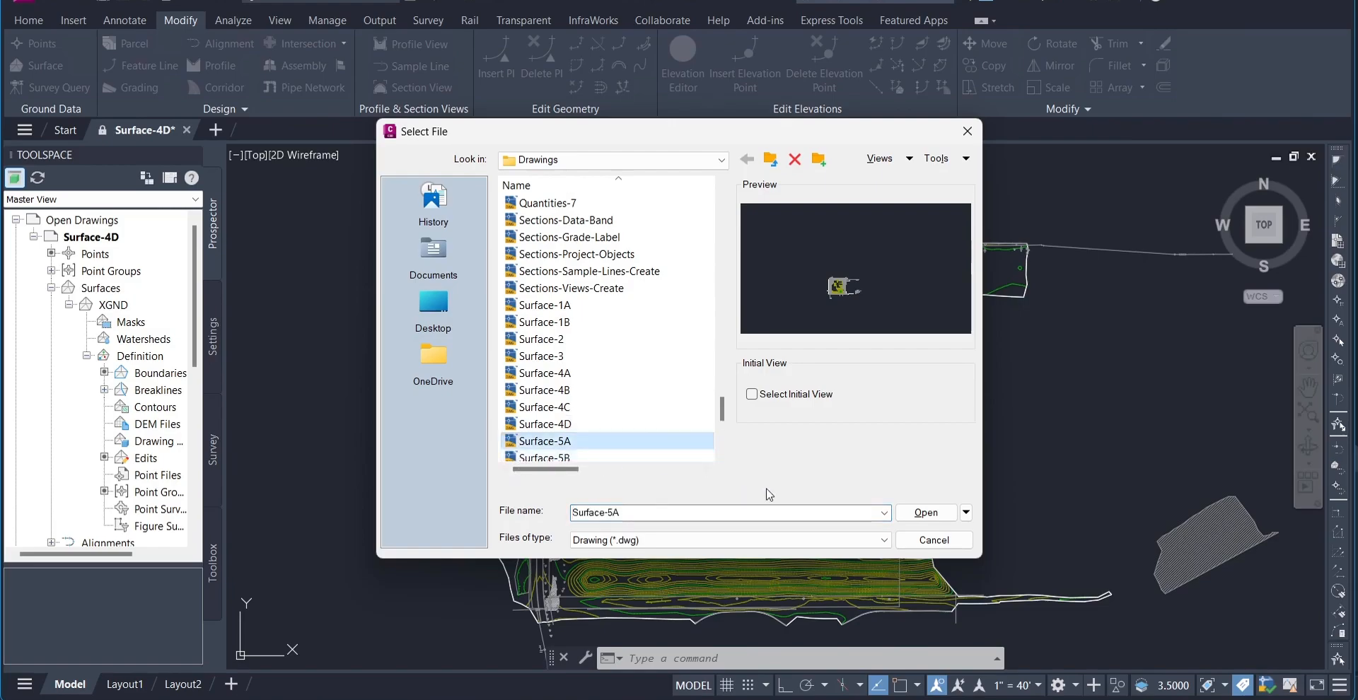
left_click(915, 506)
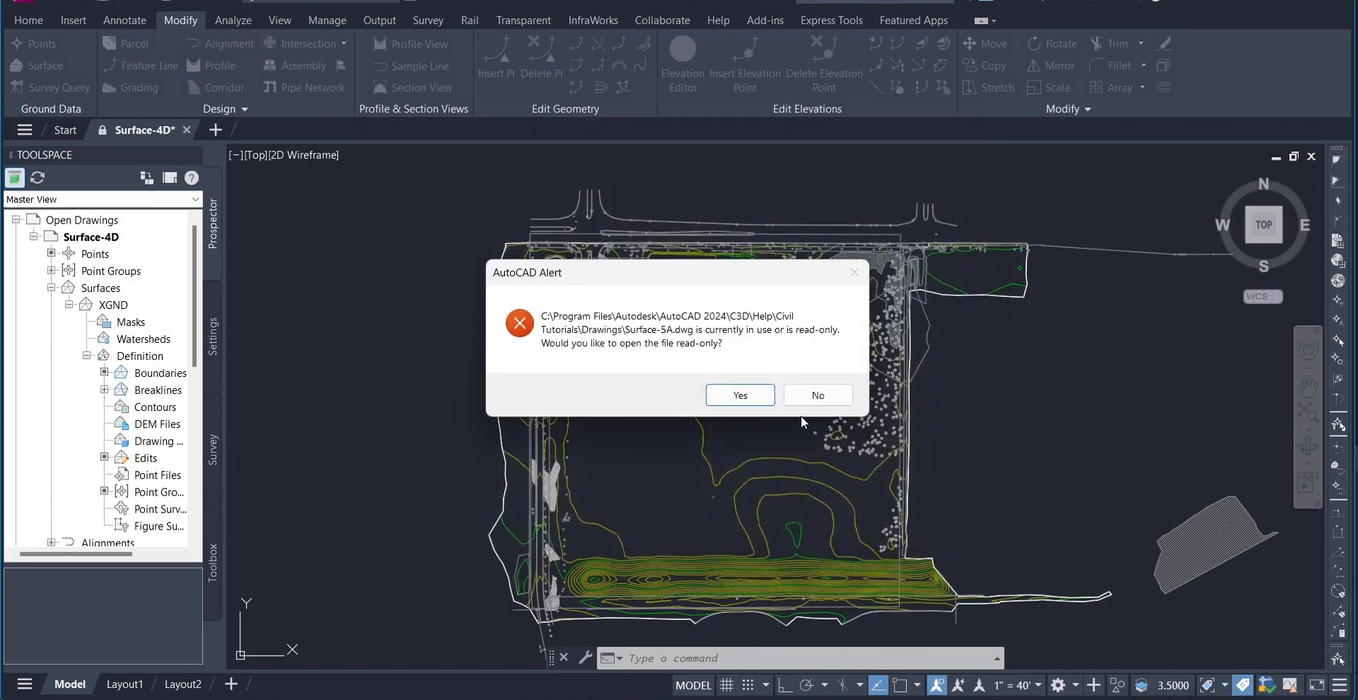
left_click(755, 401)
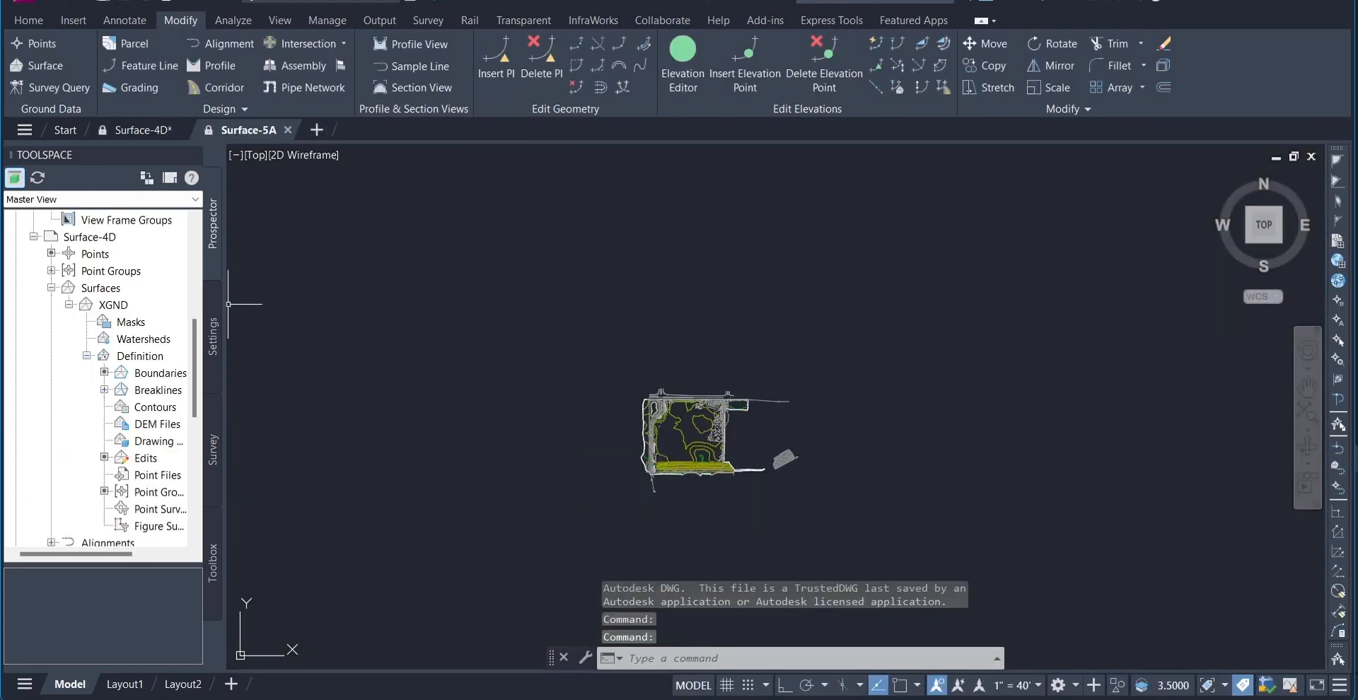
Step: Create a copy of the Standard surface style in the Surface-5A drawing settings
left_click(212, 332)
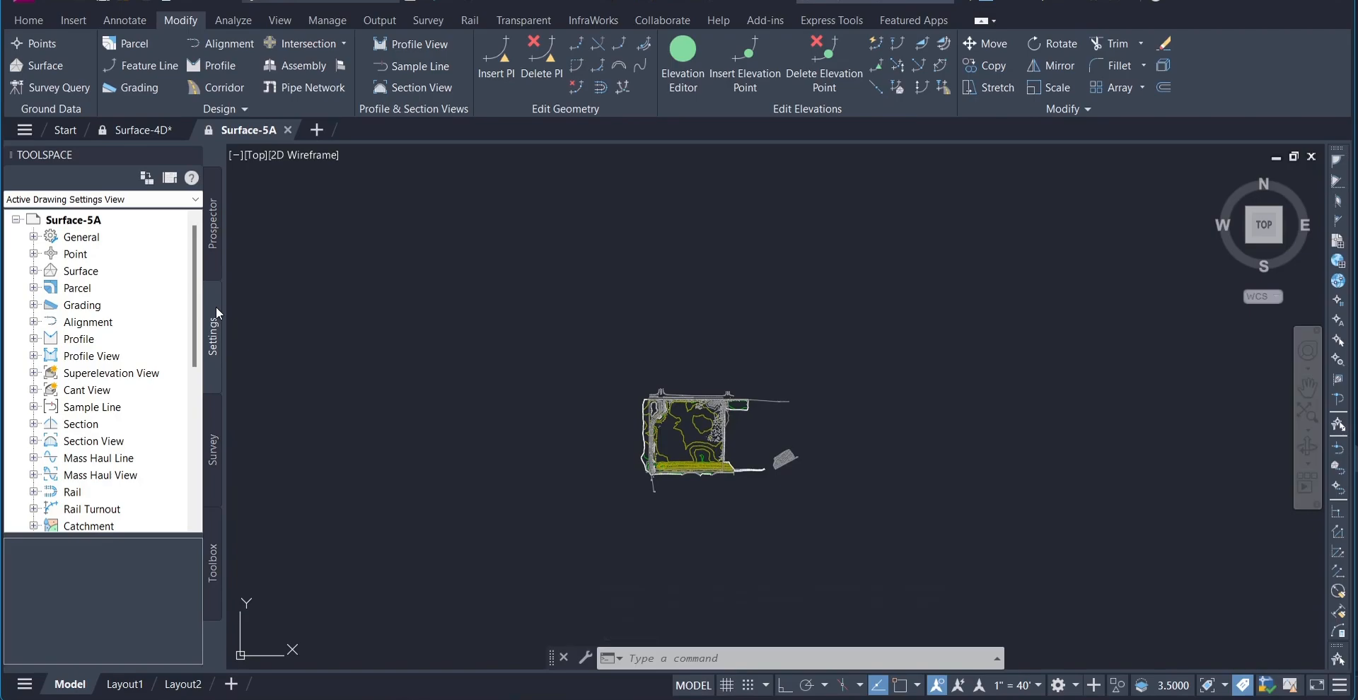
left_click(33, 271)
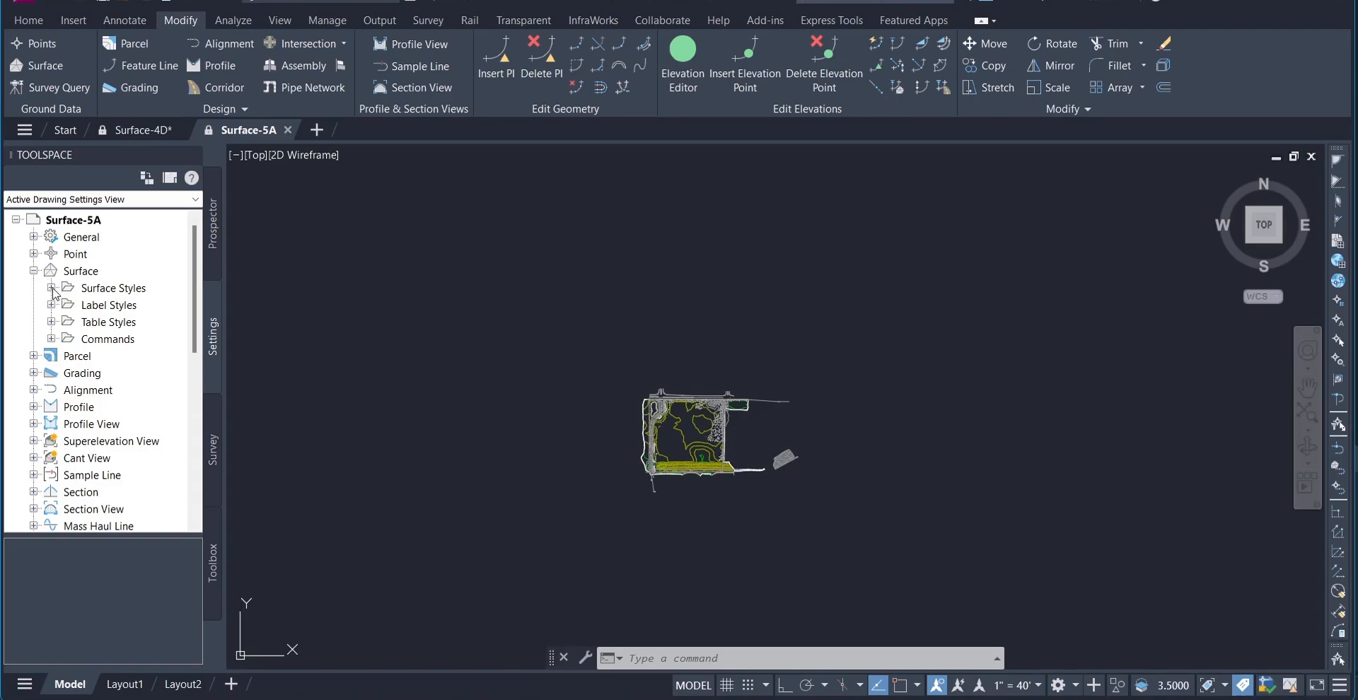
left_click(52, 288)
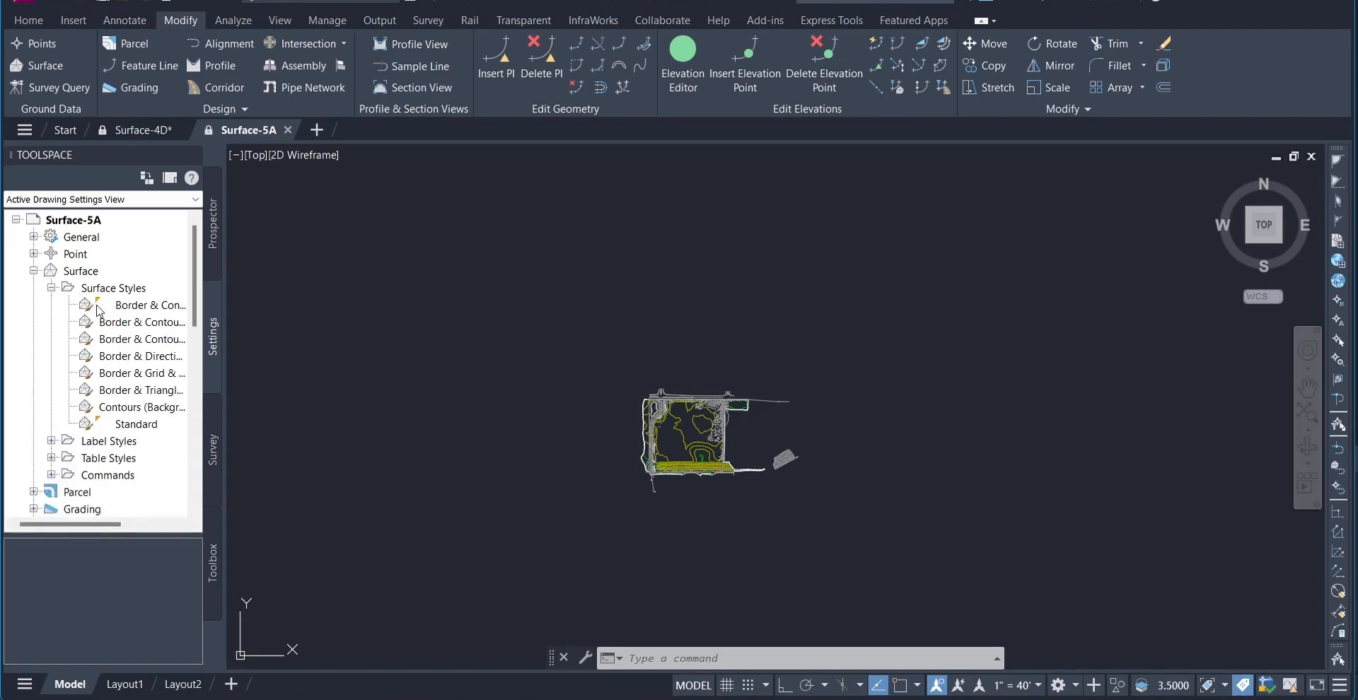
left_click(136, 425)
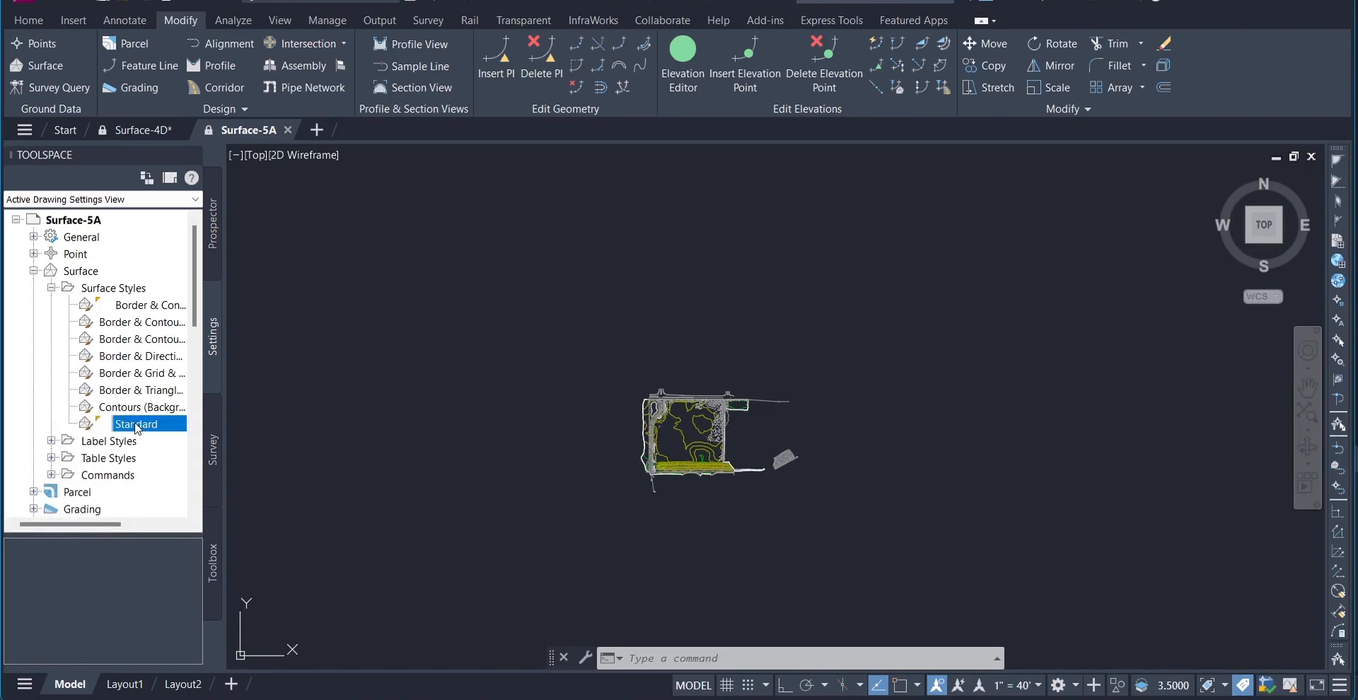
right_click(136, 426)
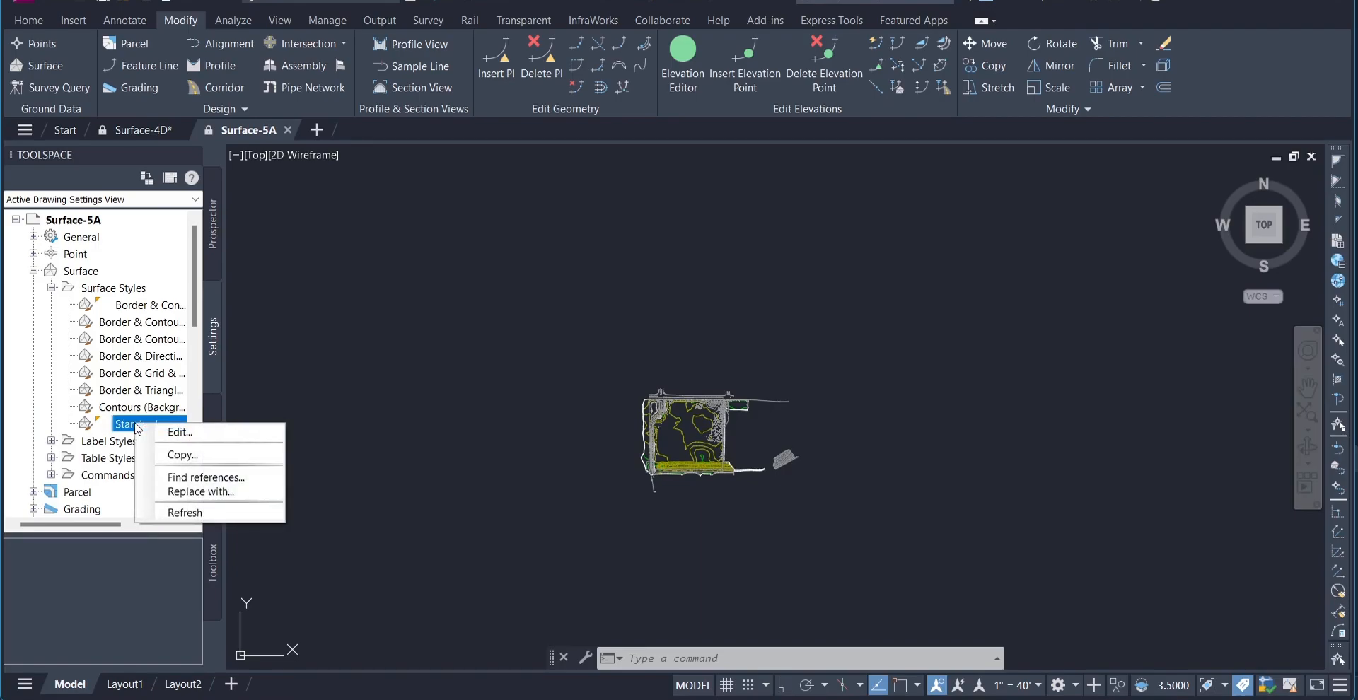
left_click(168, 456)
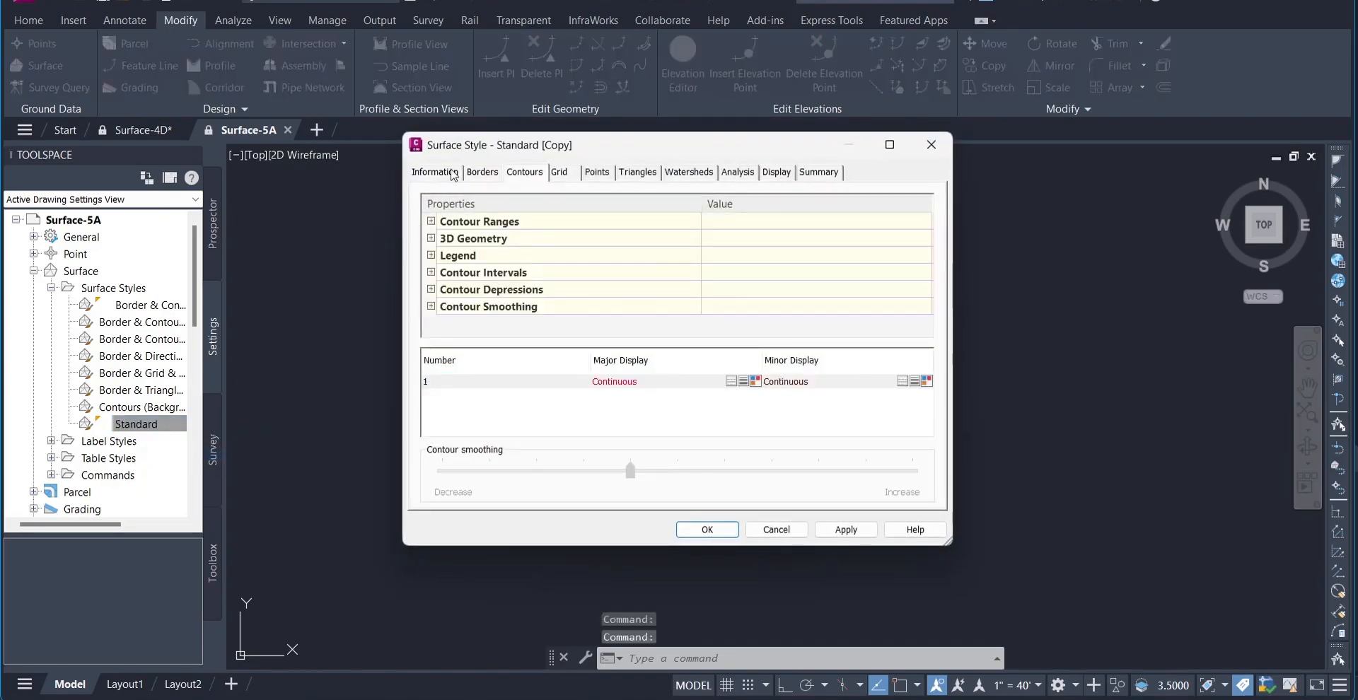
Step: Name the copied surface style WATERSHEDS
left_click(453, 173)
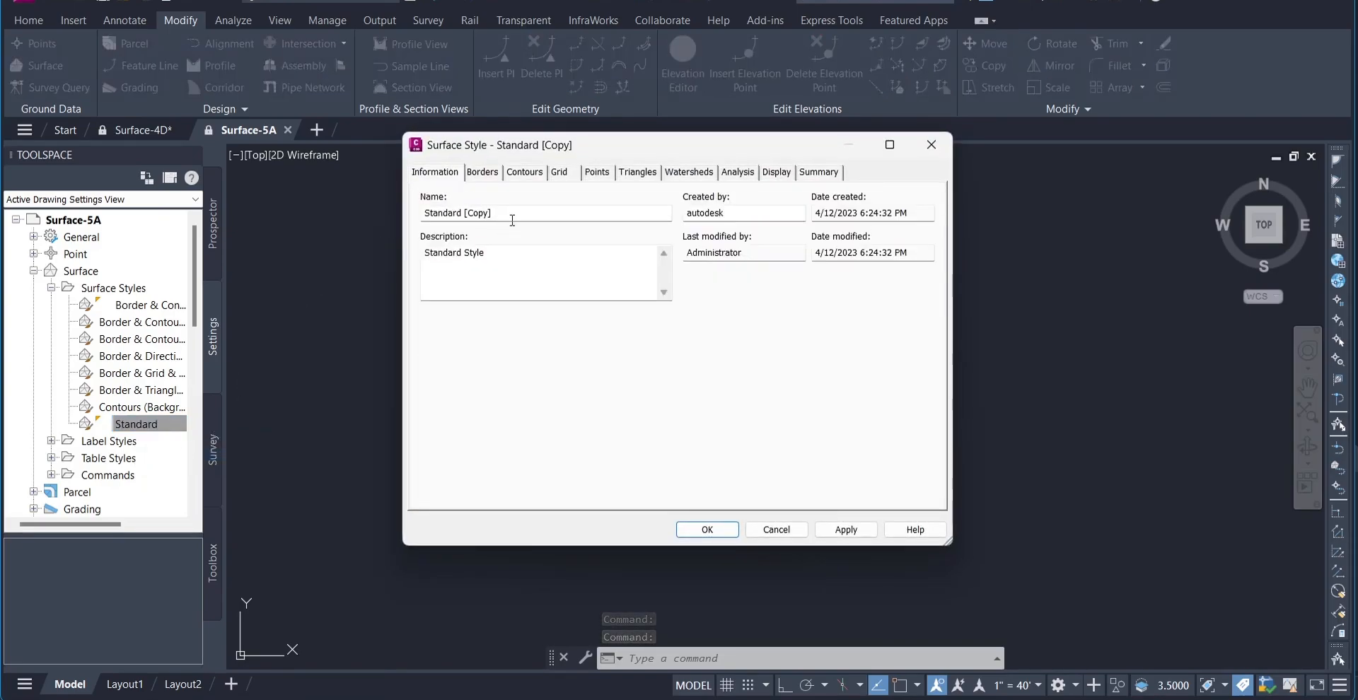
left_click_drag(510, 213, 404, 235)
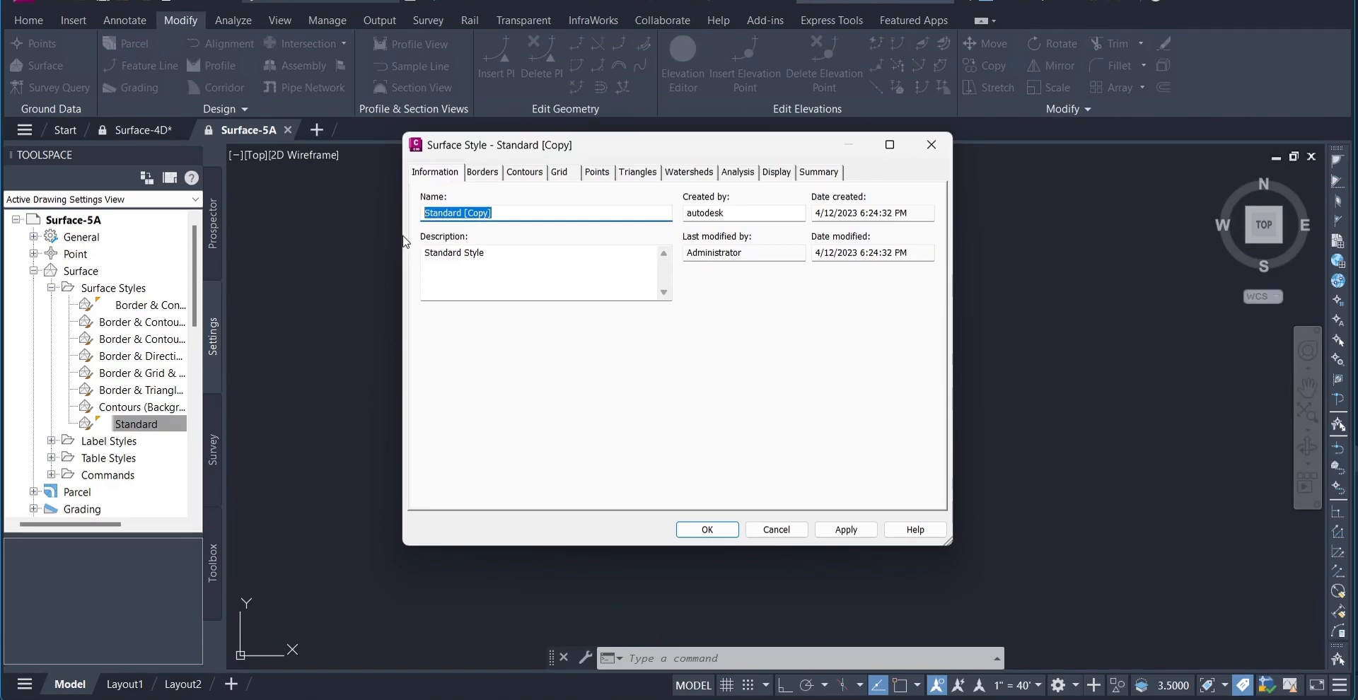
type("wATERSHEDS")
left_click(431, 213)
key("BackSpace")
type("2")
key("BackSpace")
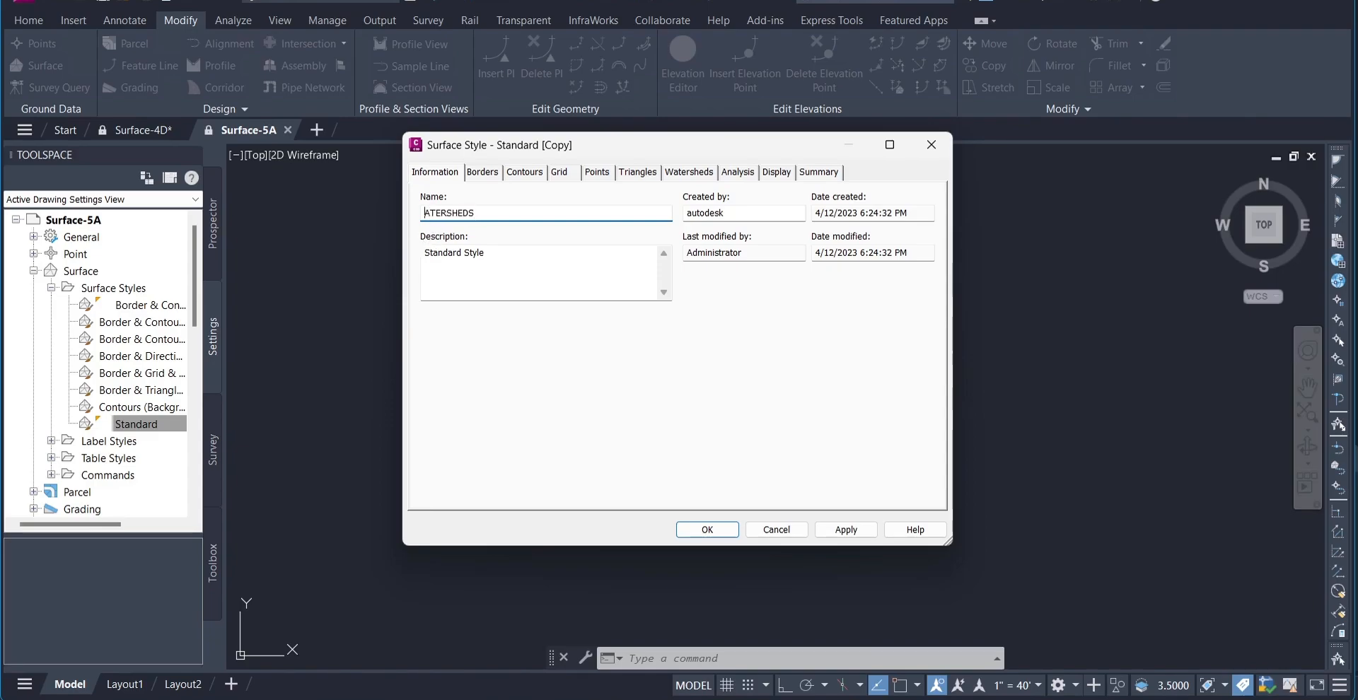
type("W")
Step: Set Use Hatching to True for the Depression Watershed properties of the style
left_click(705, 172)
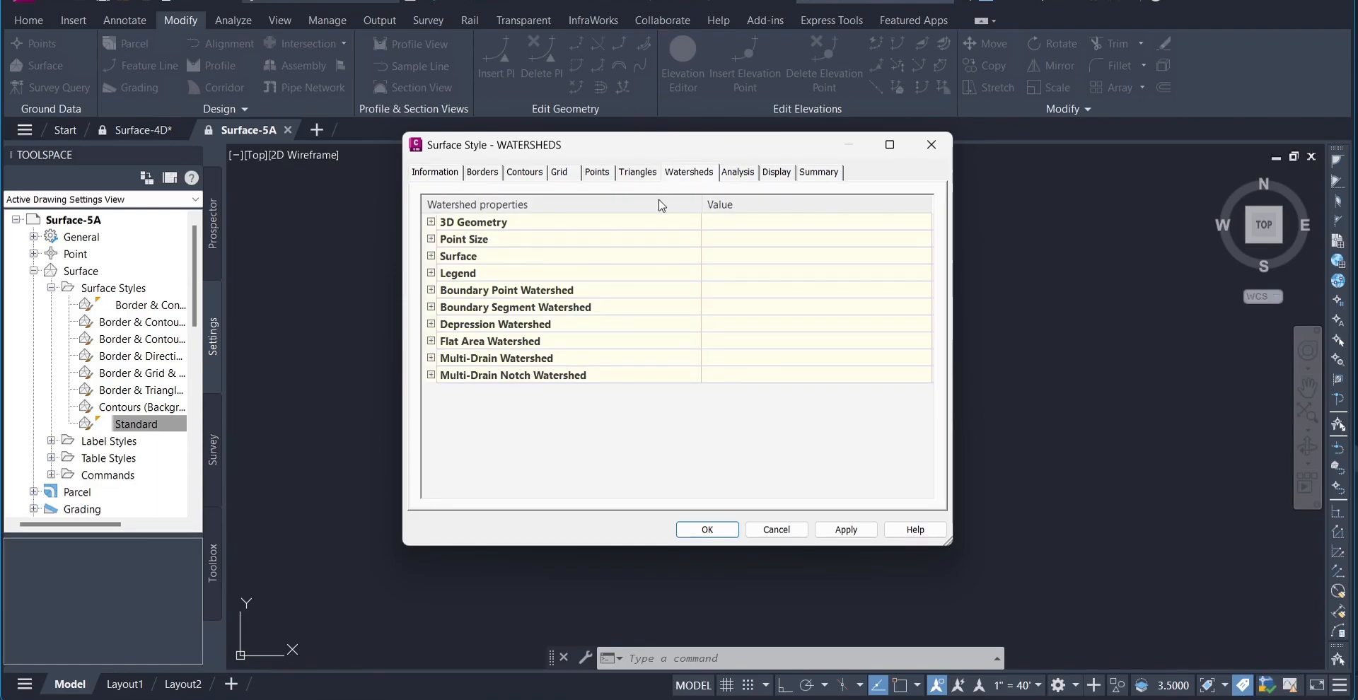
left_click(471, 225)
left_click(482, 172)
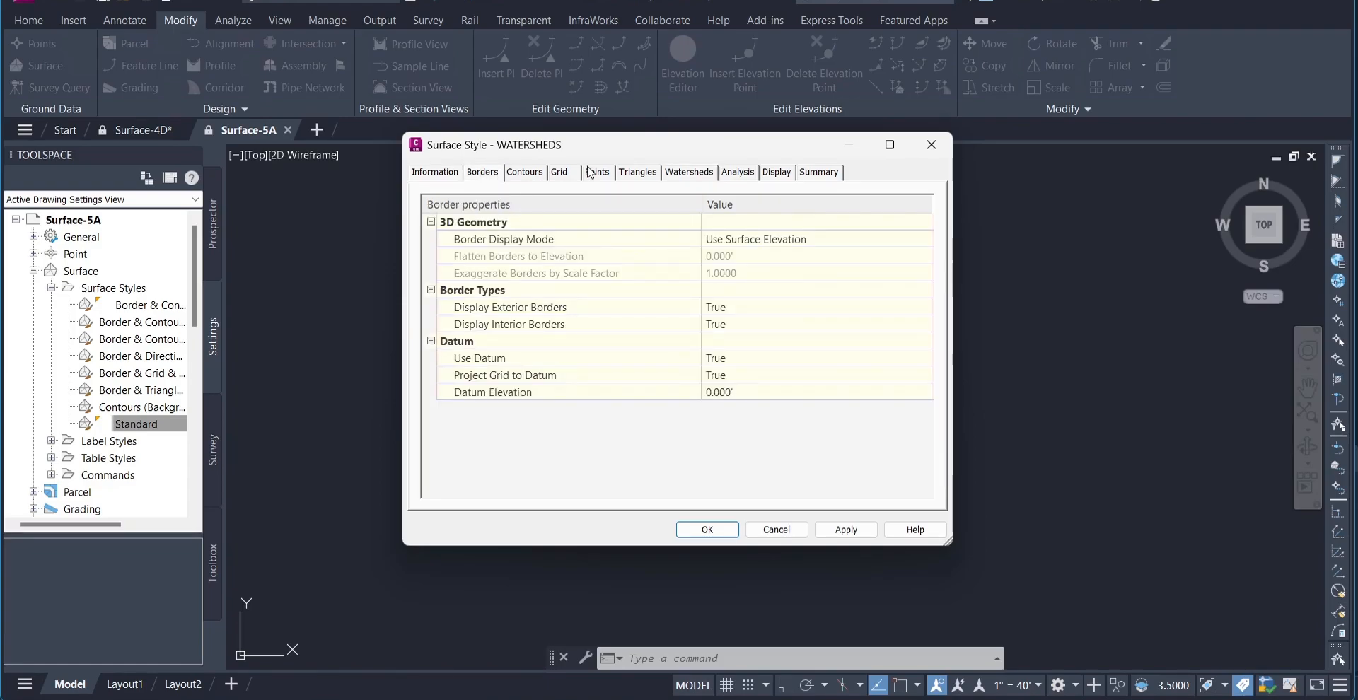
left_click(701, 173)
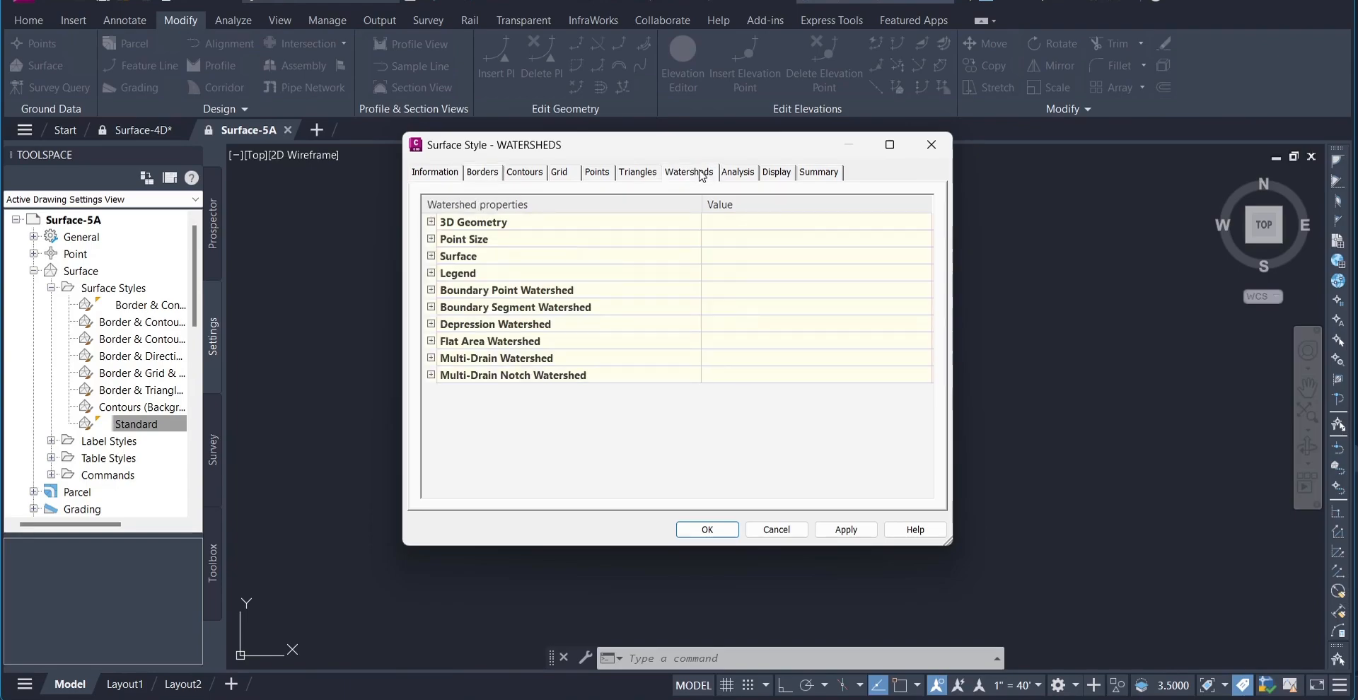
left_click(430, 324)
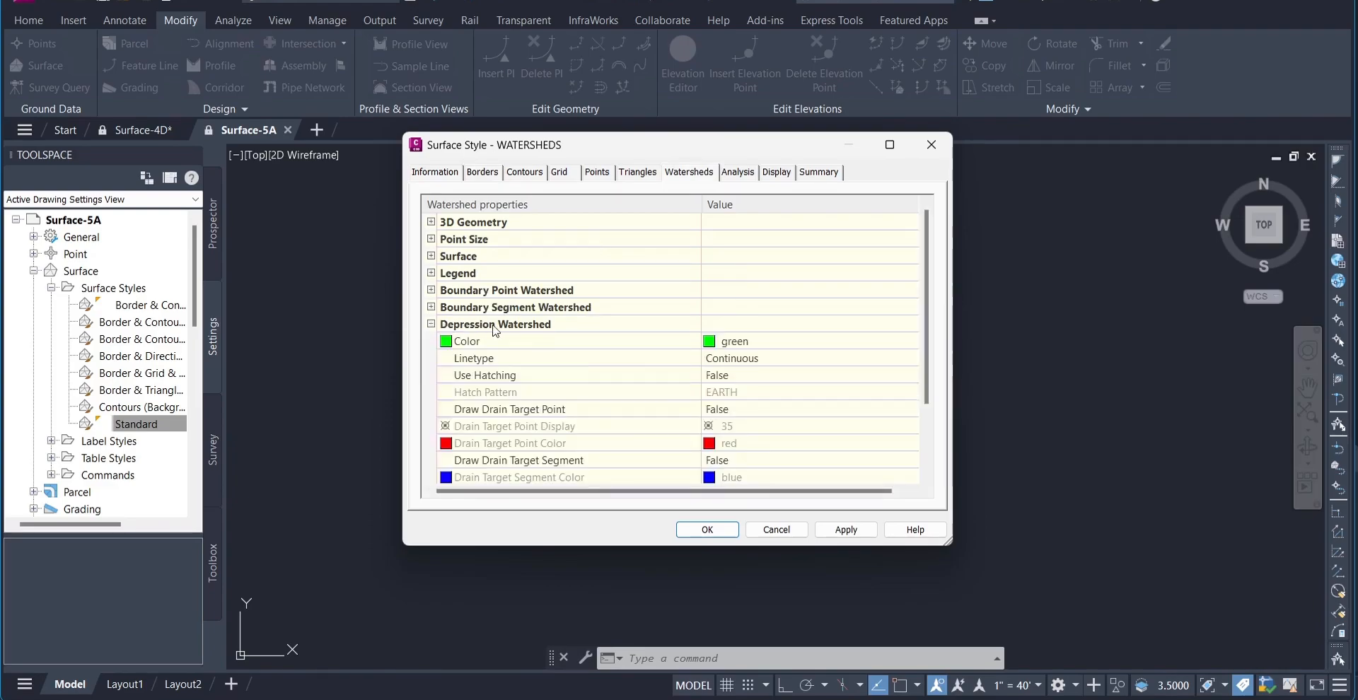
left_click(738, 377)
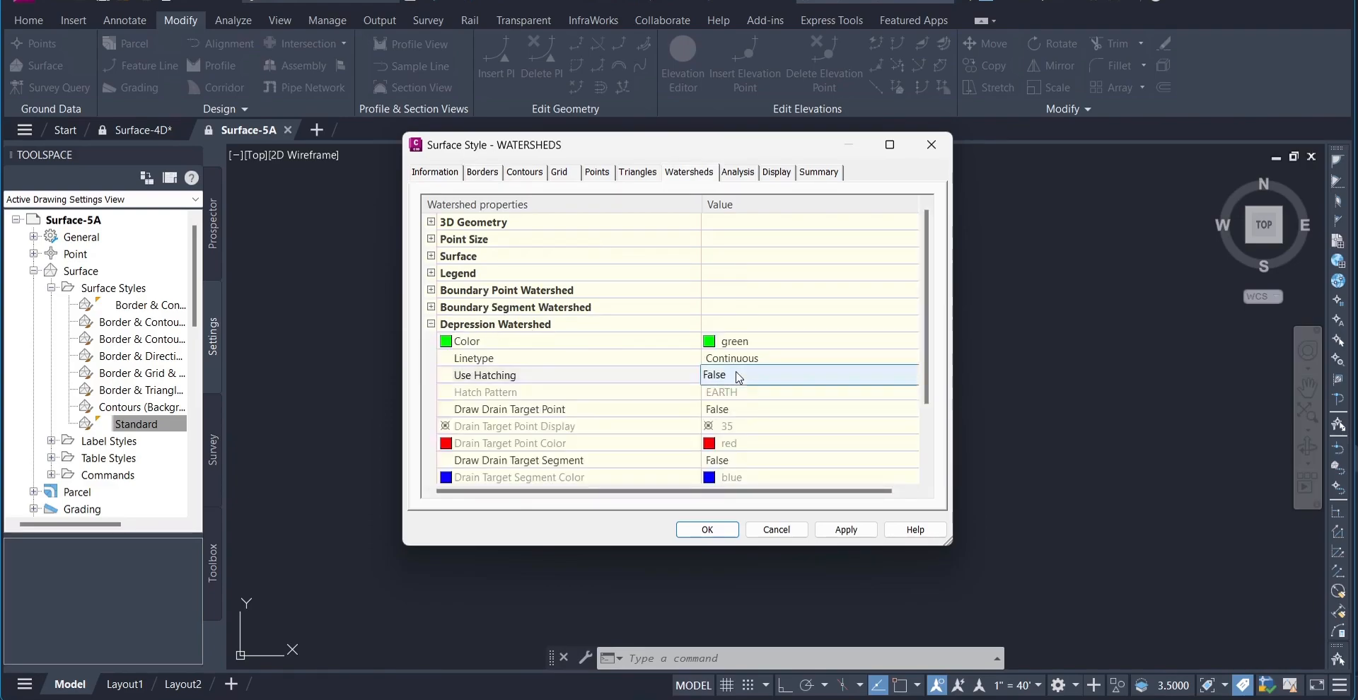
left_click(738, 376)
left_click(724, 405)
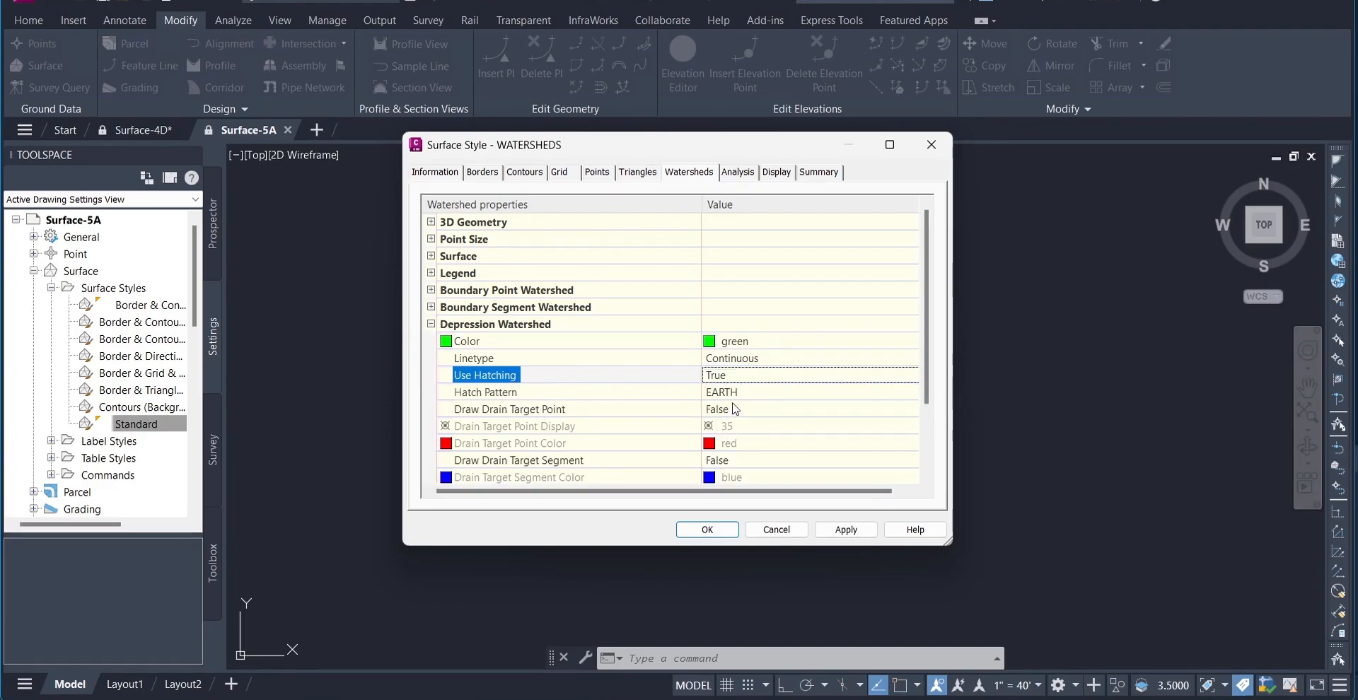
Step: Set the depression watershed hatch to the AR-SAND pattern at scale 15 and save the surface style
left_click(740, 396)
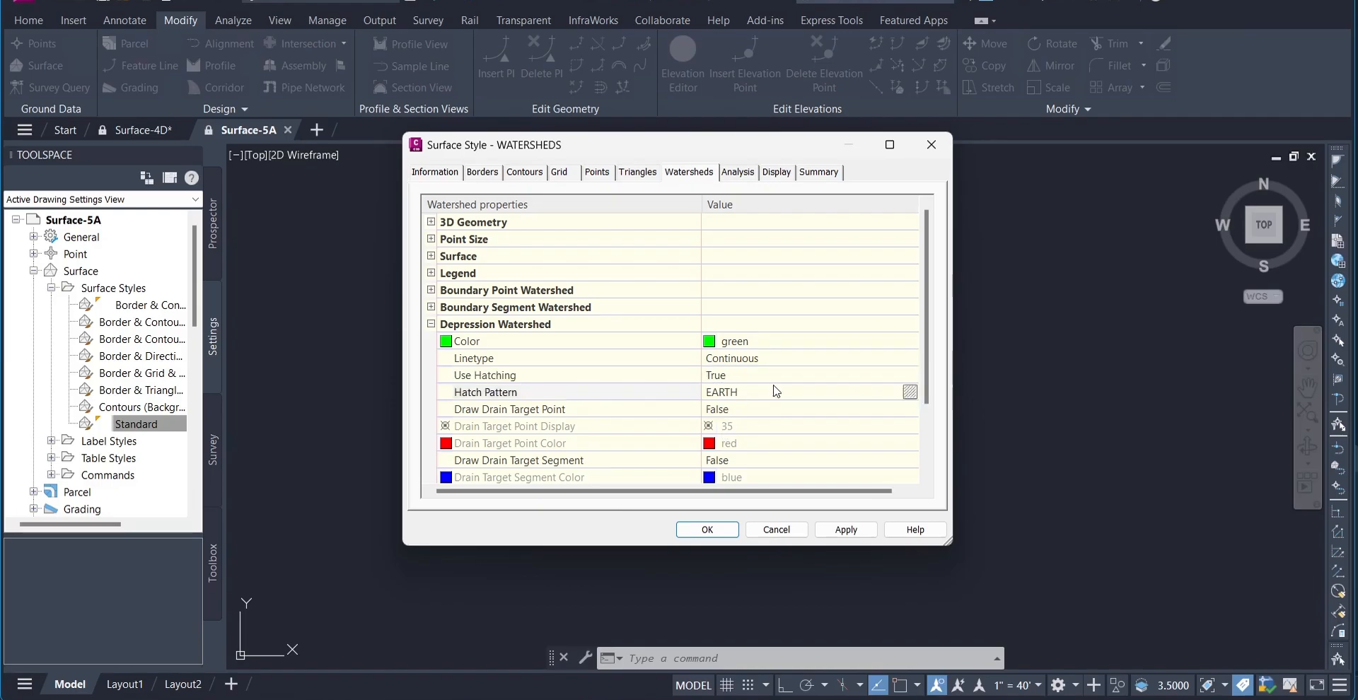
left_click(911, 393)
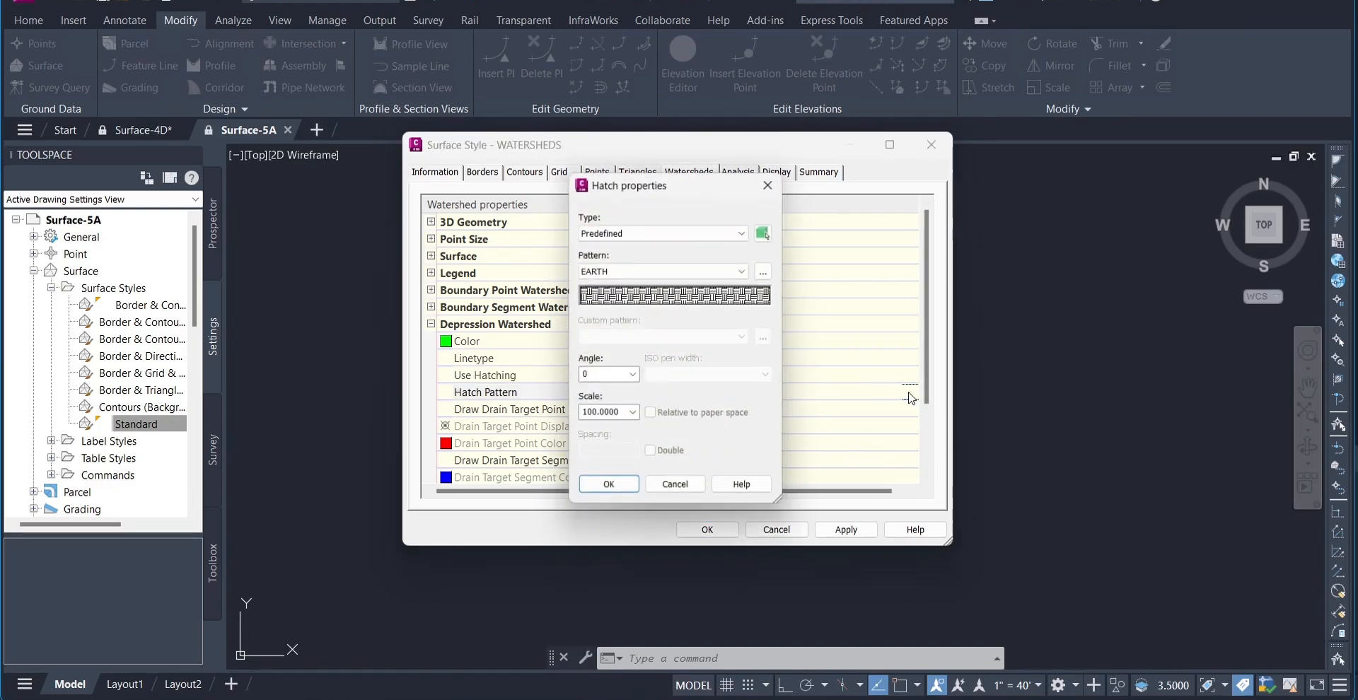
left_click(642, 270)
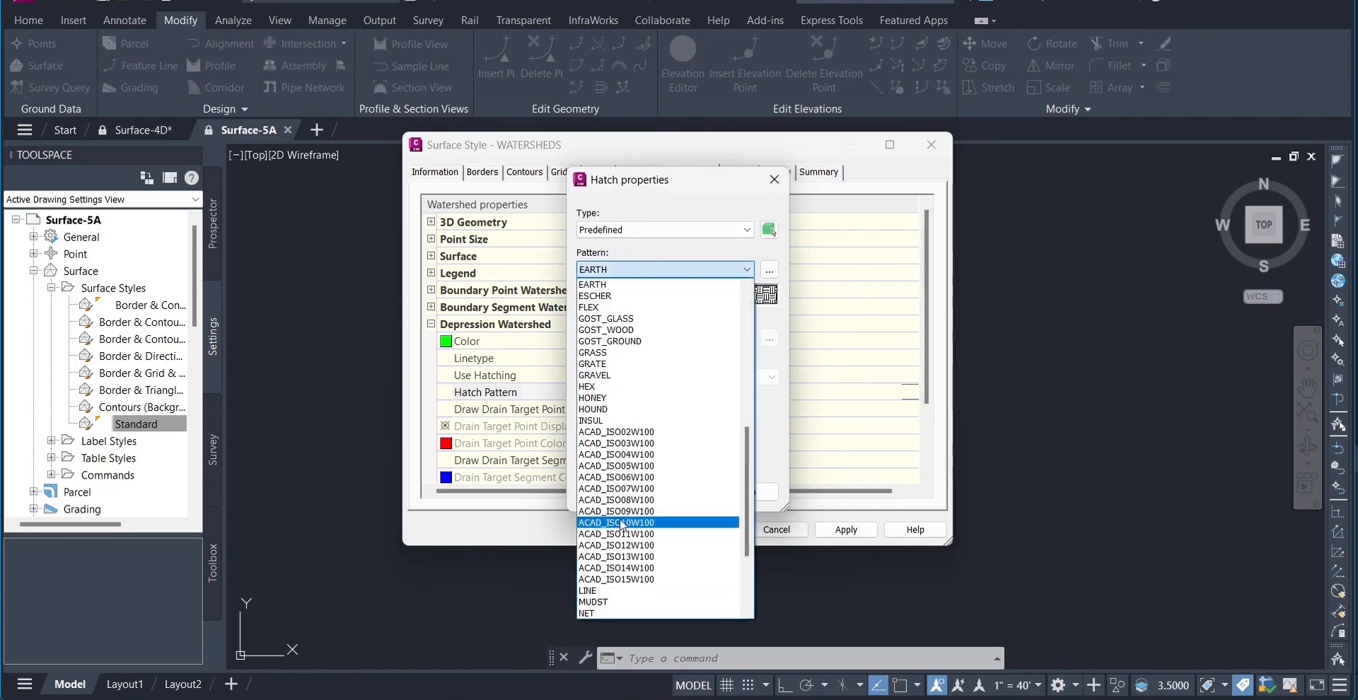
scroll(622, 524, "down", 4)
scroll(622, 516, "up", 13)
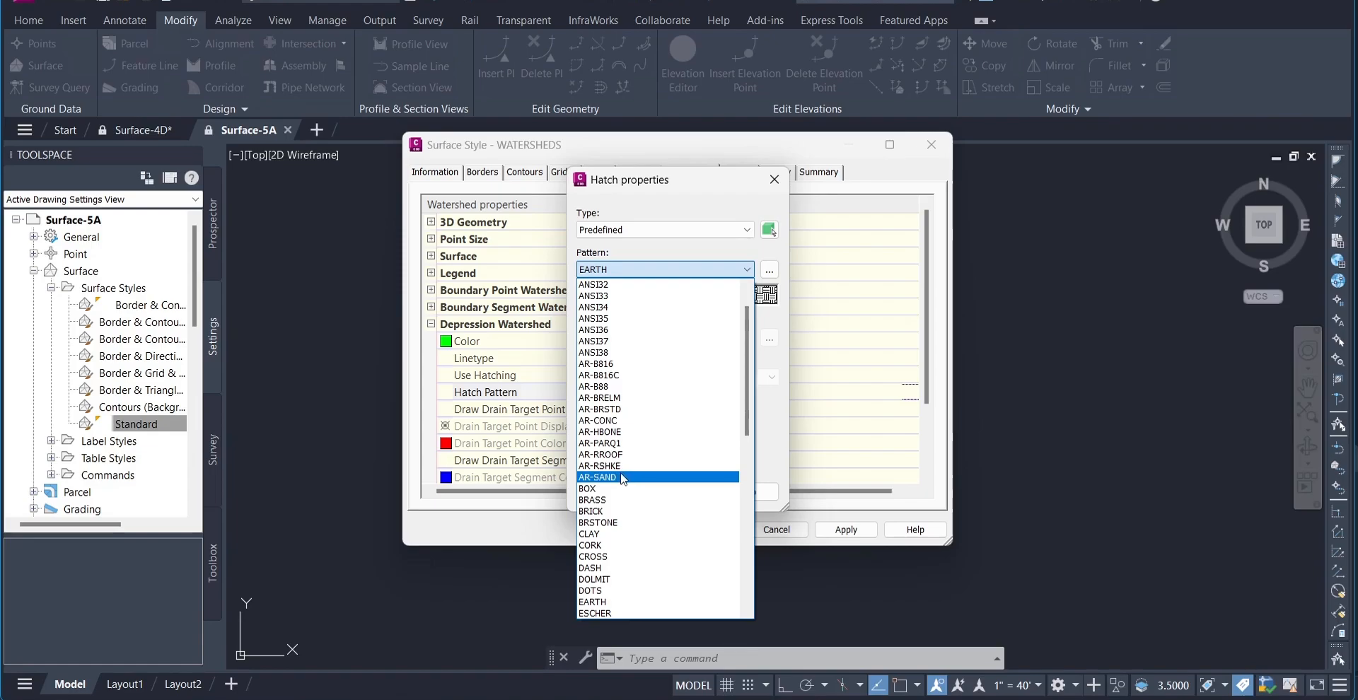
left_click(624, 477)
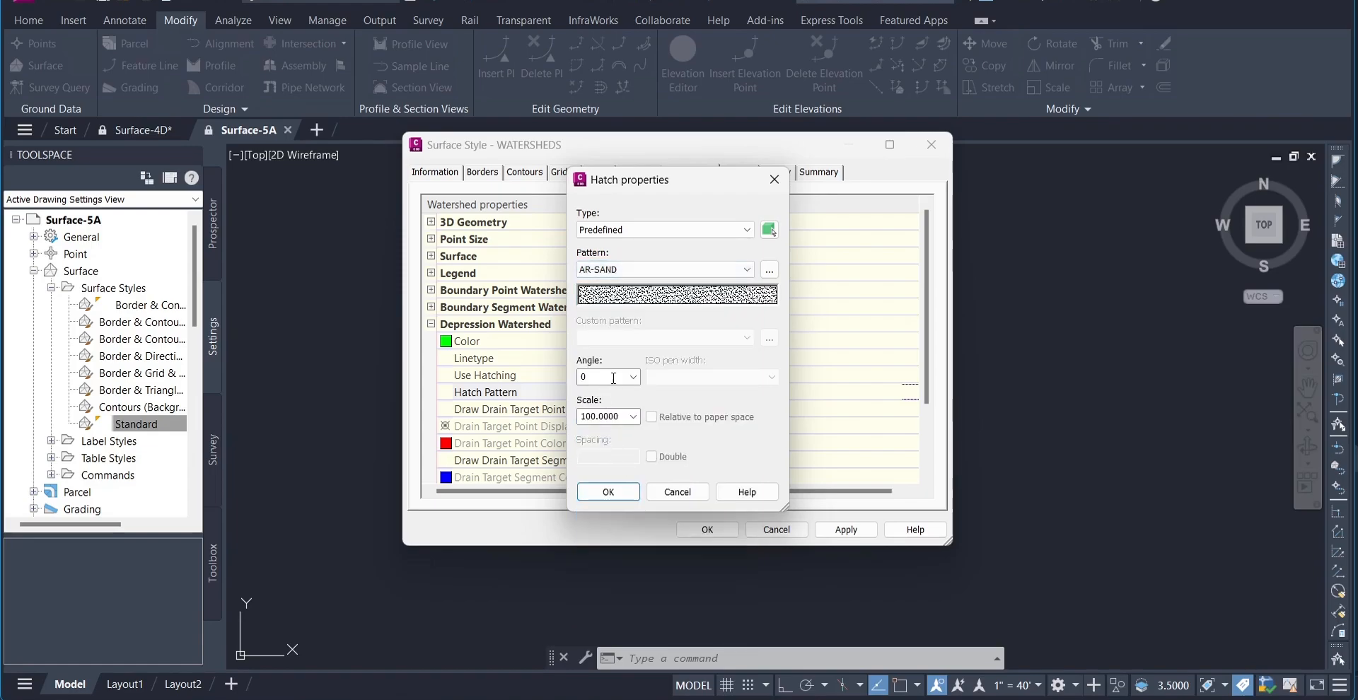
double_click(619, 413)
type("15")
key("Return")
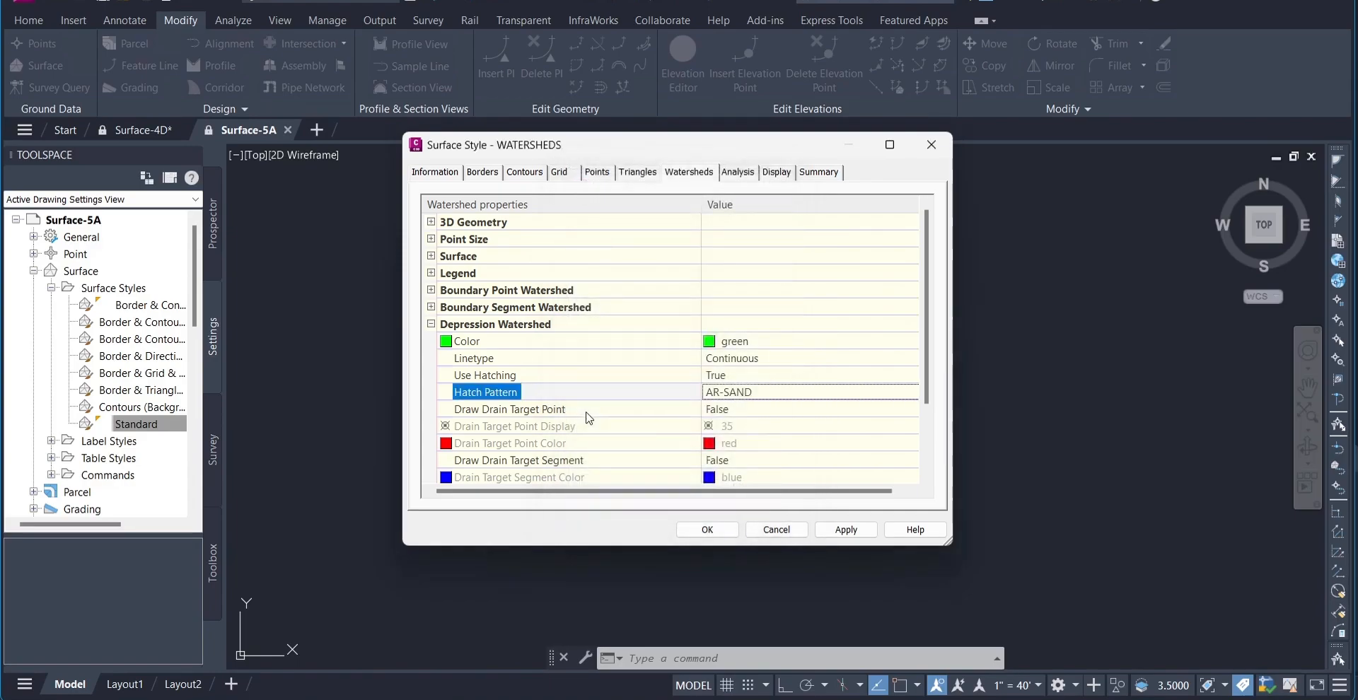
left_click(710, 531)
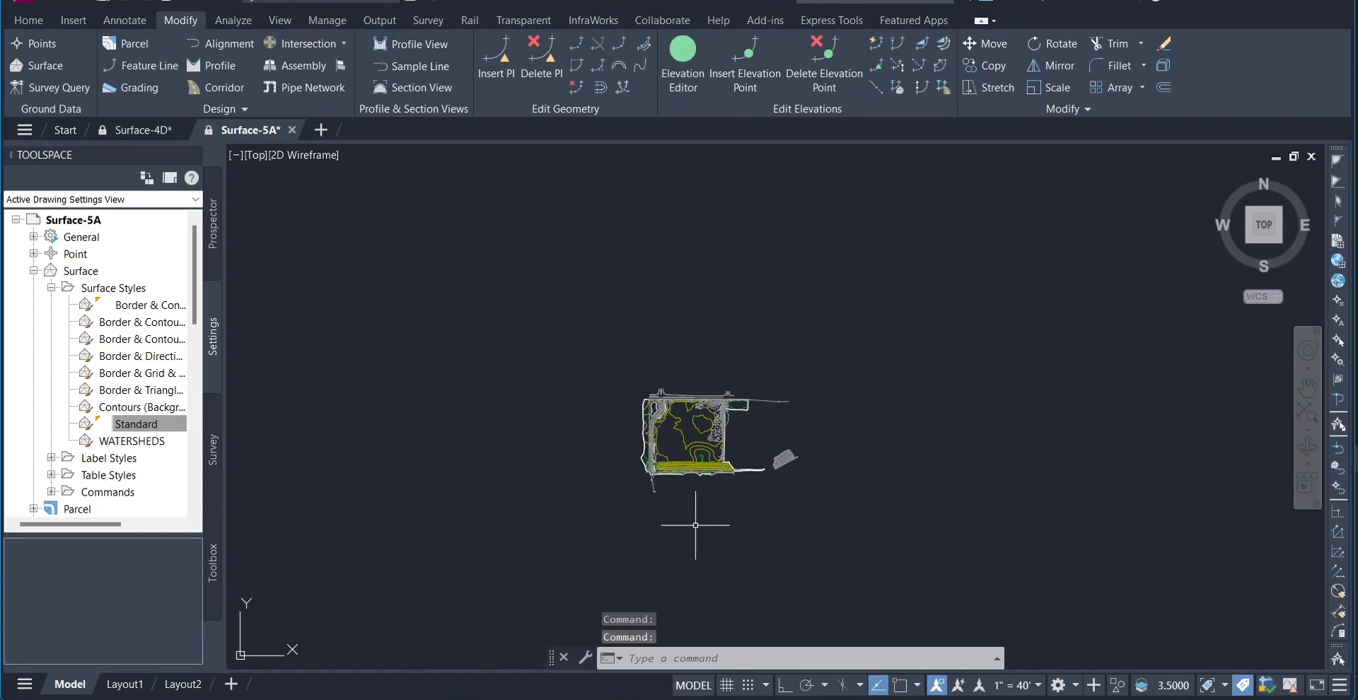
Step: Open the surface properties of the XGND surface in the Surface-5A drawing
scroll(695, 525, "up", 5)
mouse_move(606, 379)
middle_mouse_down()
mouse_move(581, 535)
mouse_move(593, 566)
middle_mouse_up()
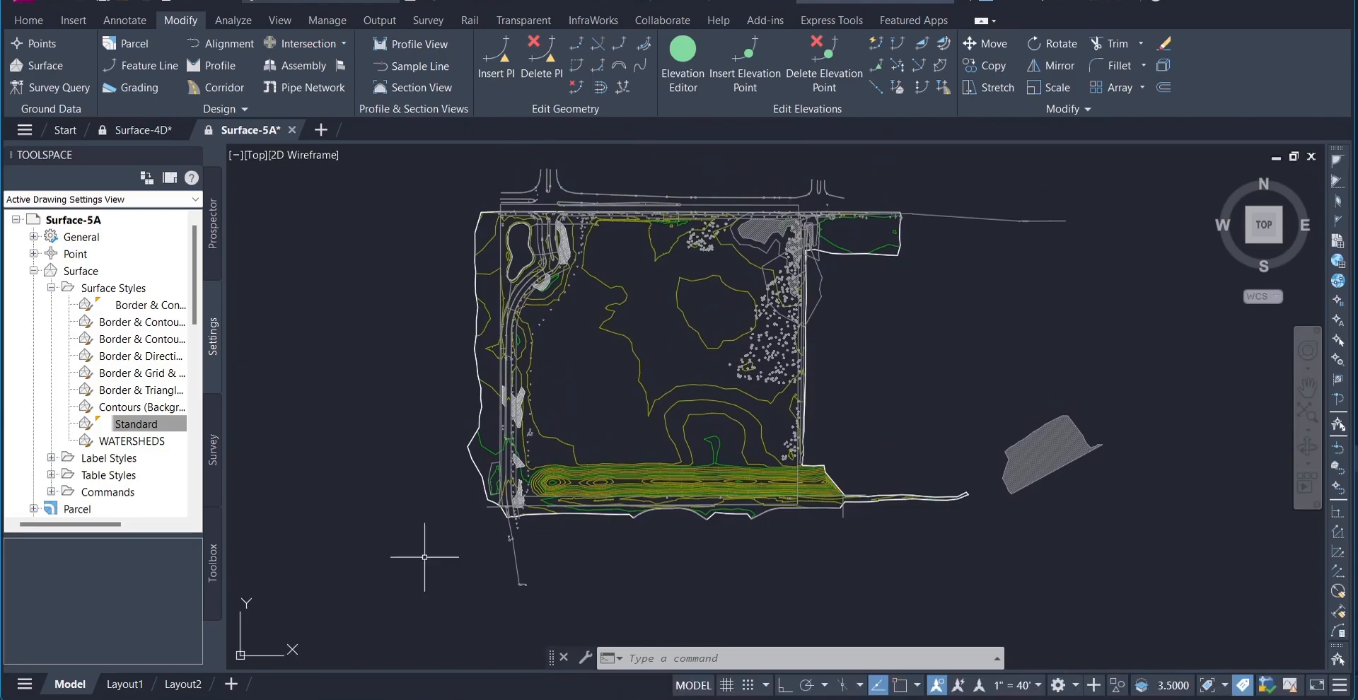
left_click(213, 229)
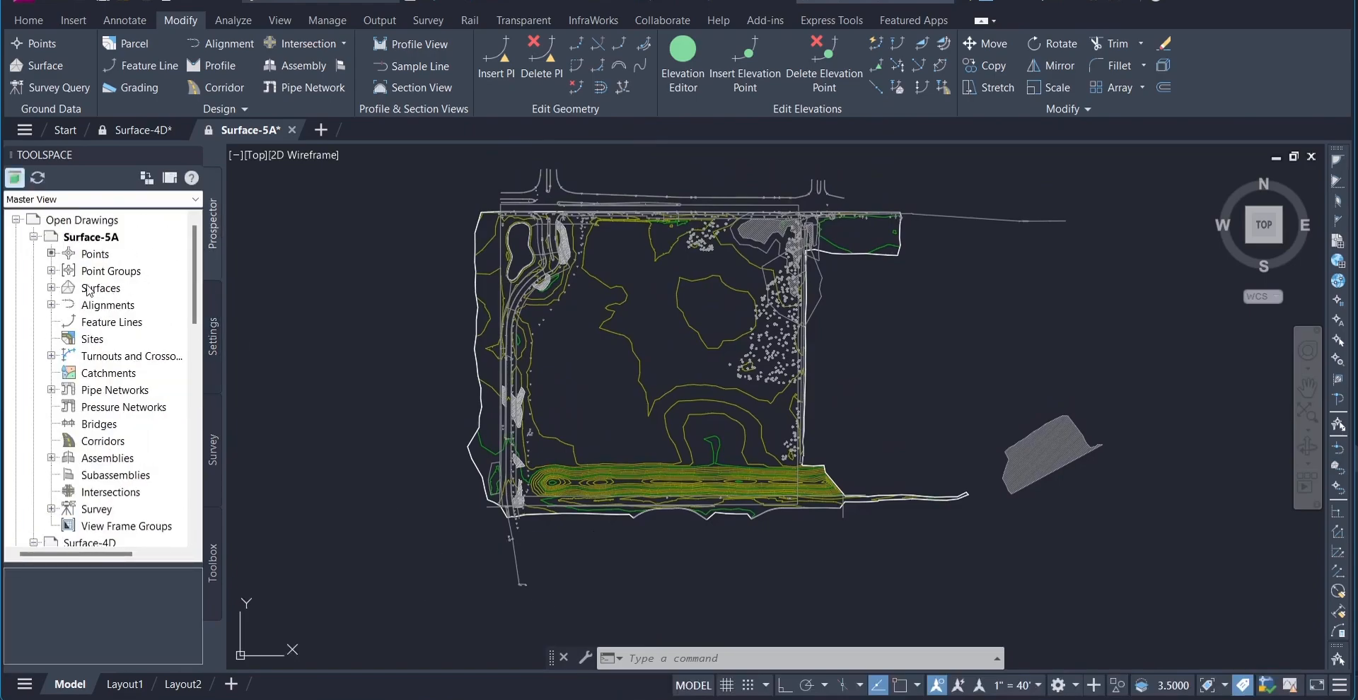
left_click(52, 287)
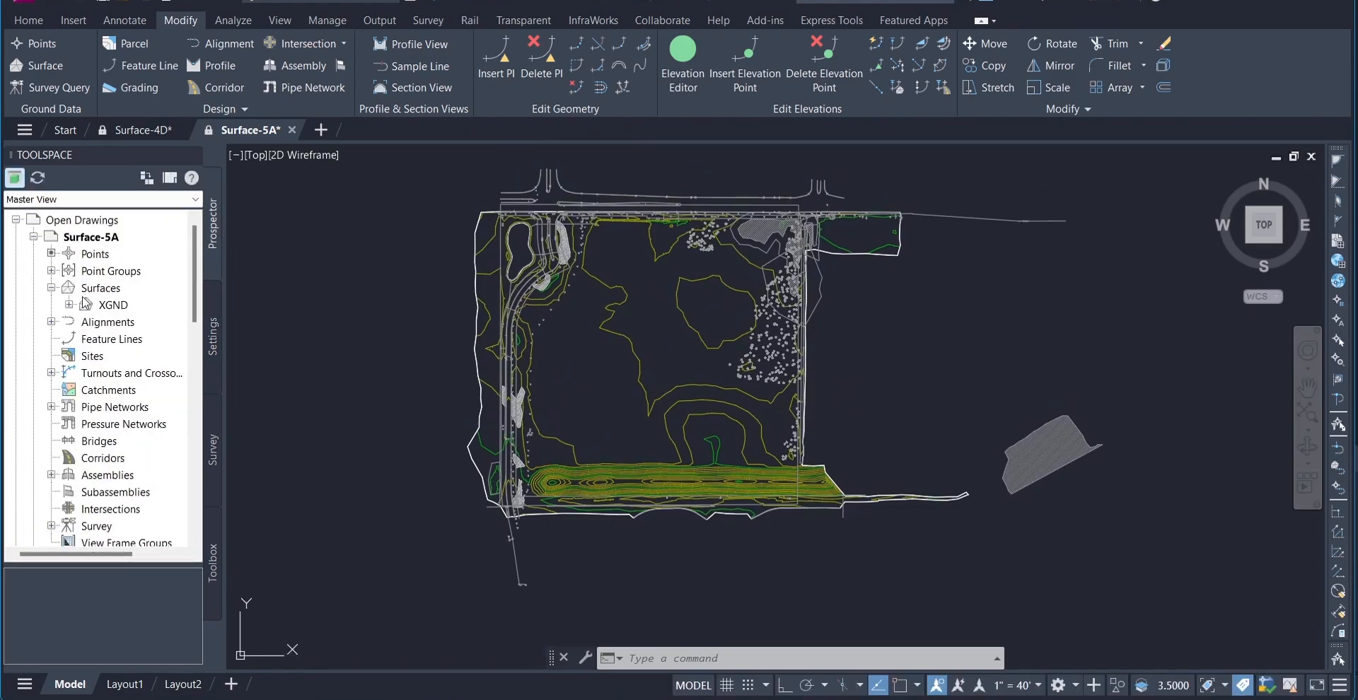
left_click(70, 305)
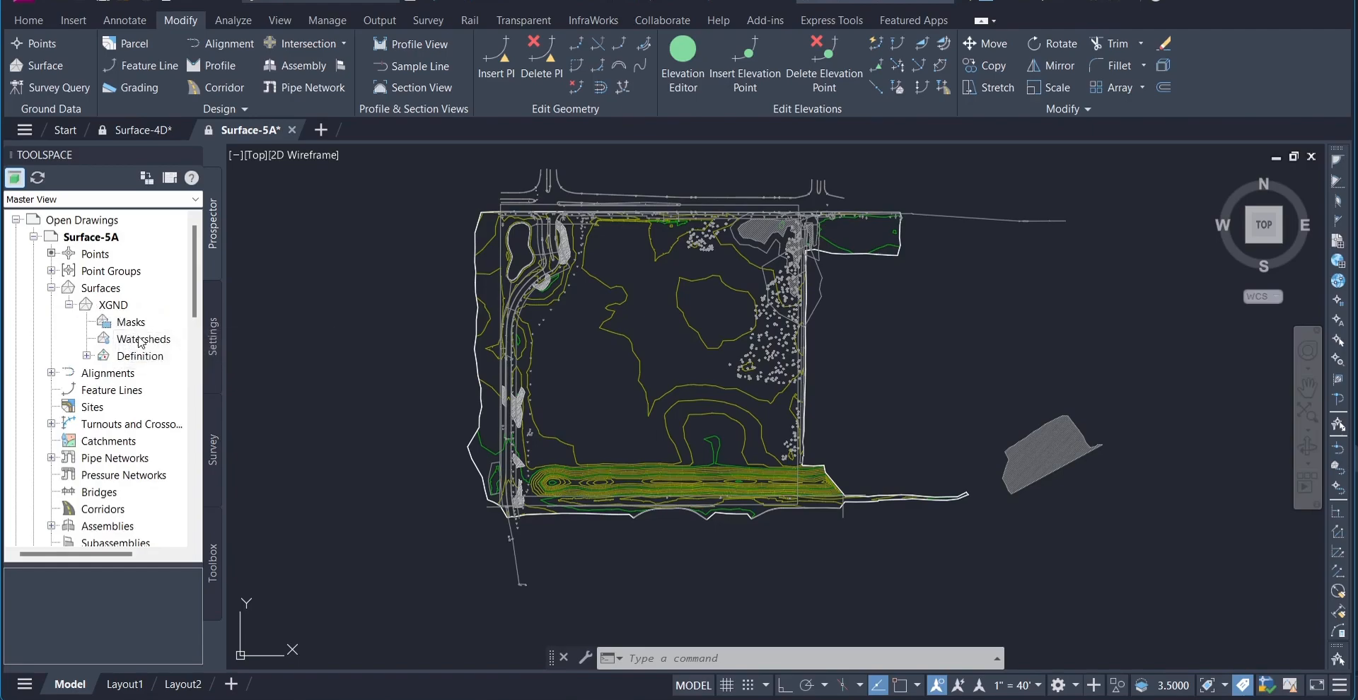
left_click(116, 306)
right_click(119, 308)
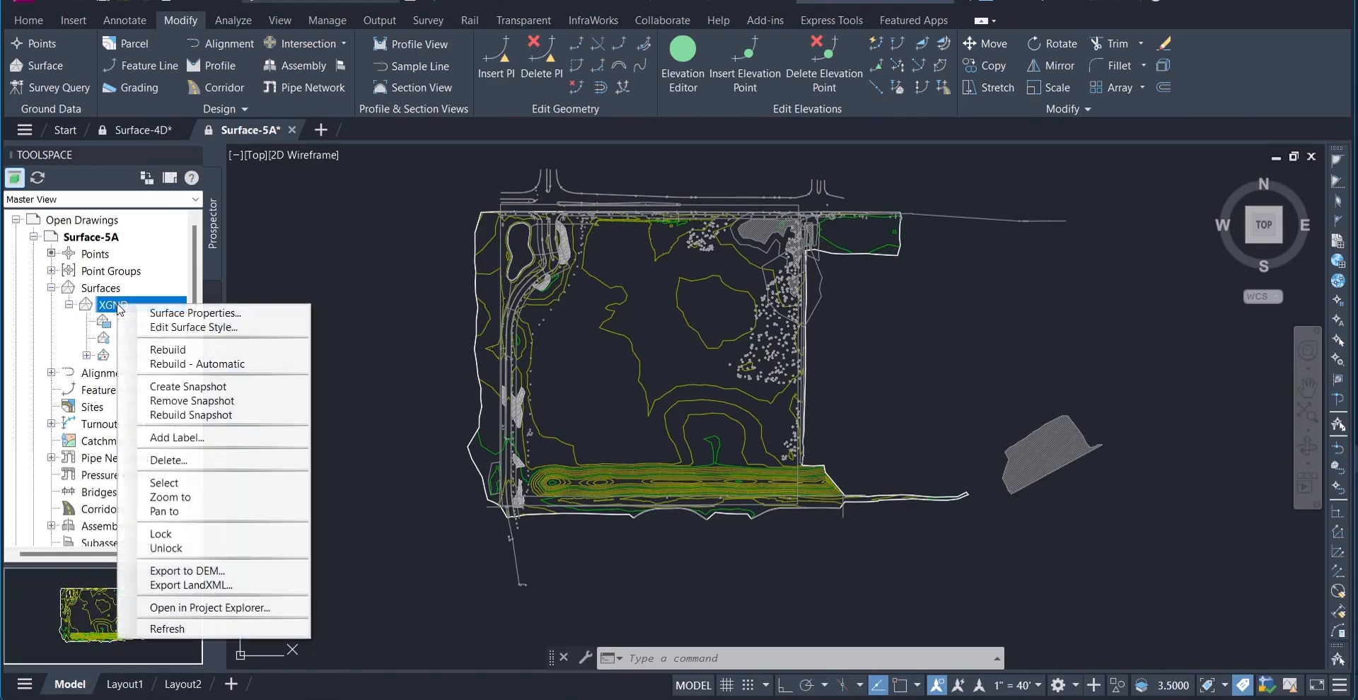
left_click(182, 316)
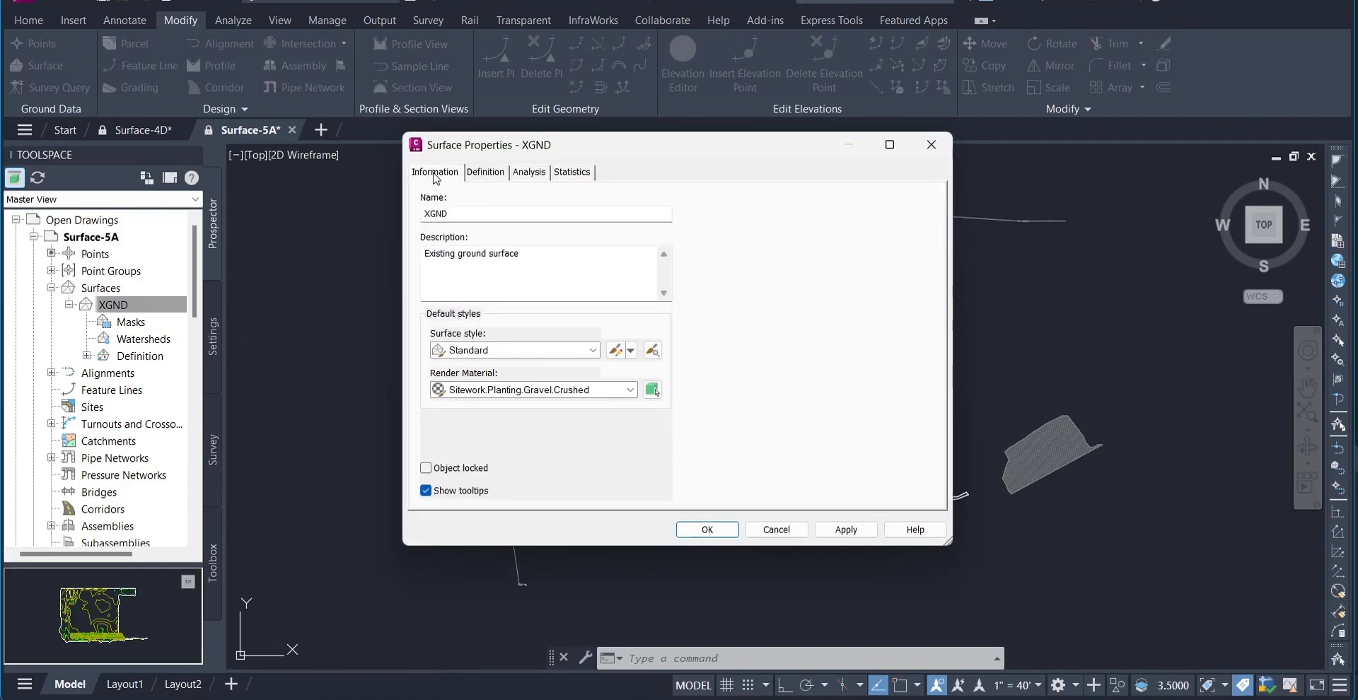
Step: Change the XGND surface's name to WATERSHEDS
left_click_drag(552, 215, 399, 229)
key("BackSpace")
type("WATER")
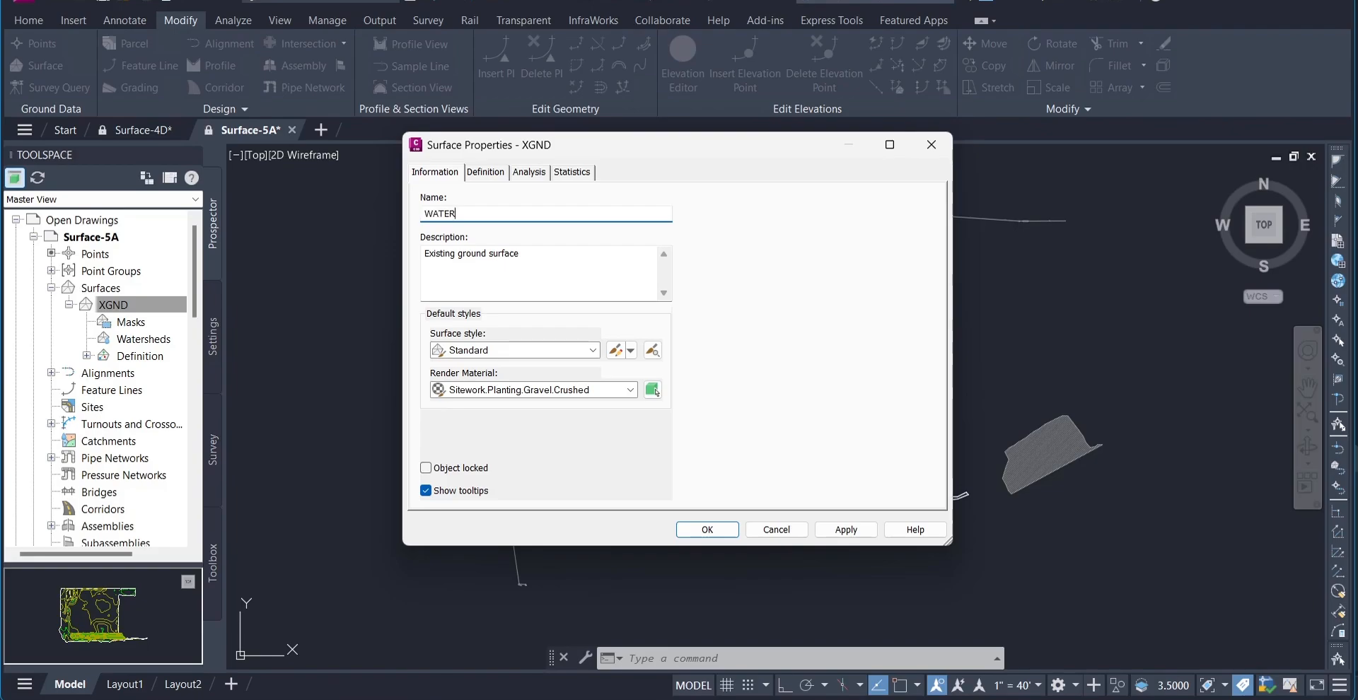
type("SHEDS")
Step: Set the surface's analysis type to Watersheds
left_click(543, 176)
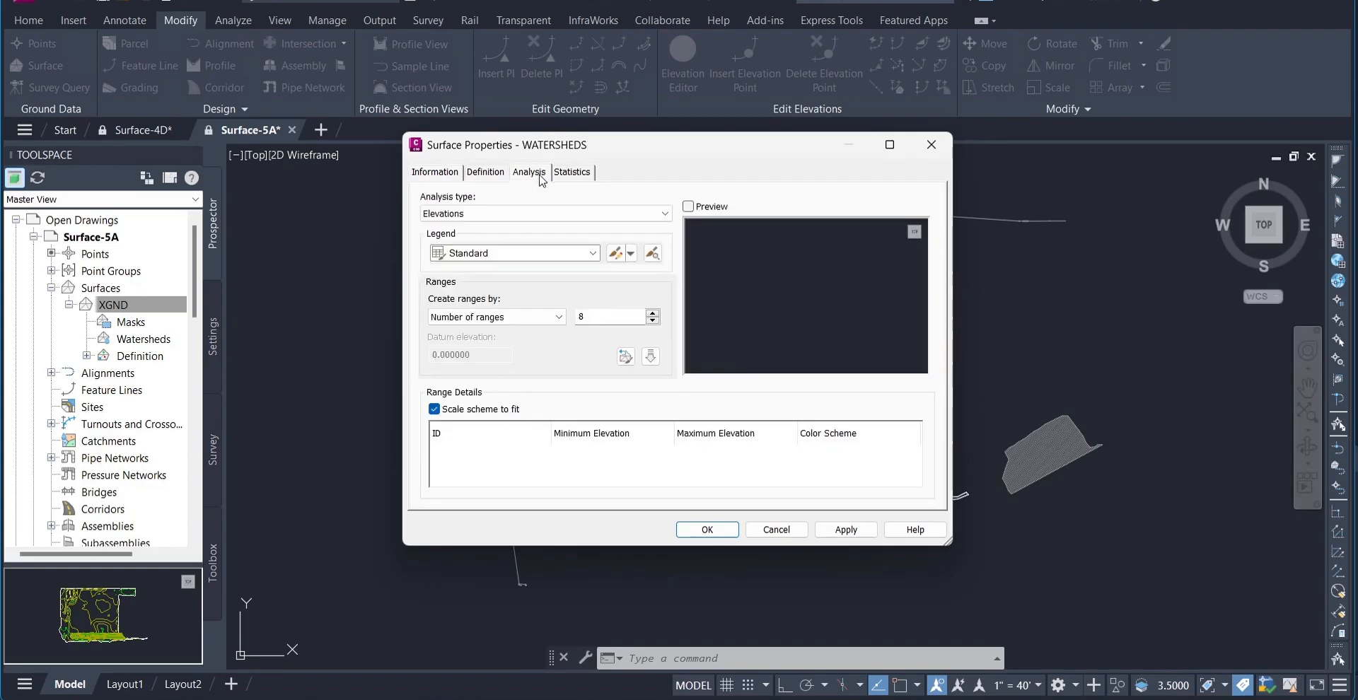
left_click(531, 215)
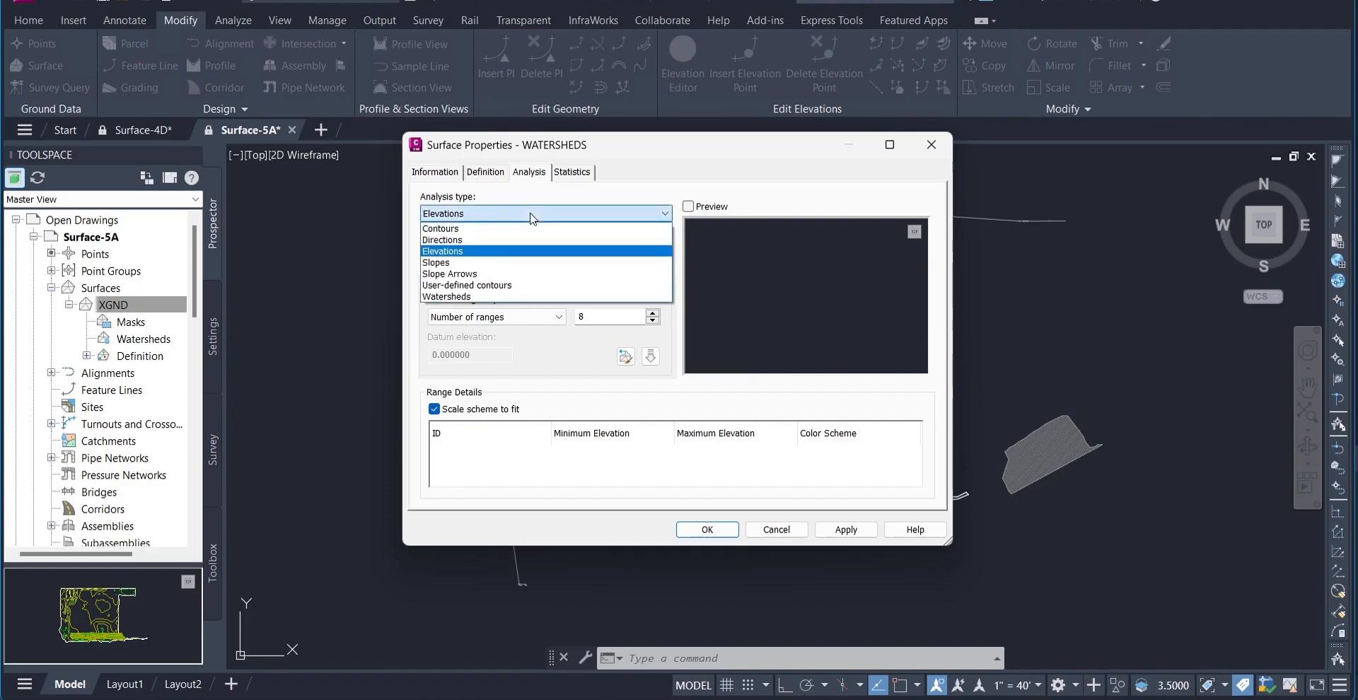
left_click(461, 297)
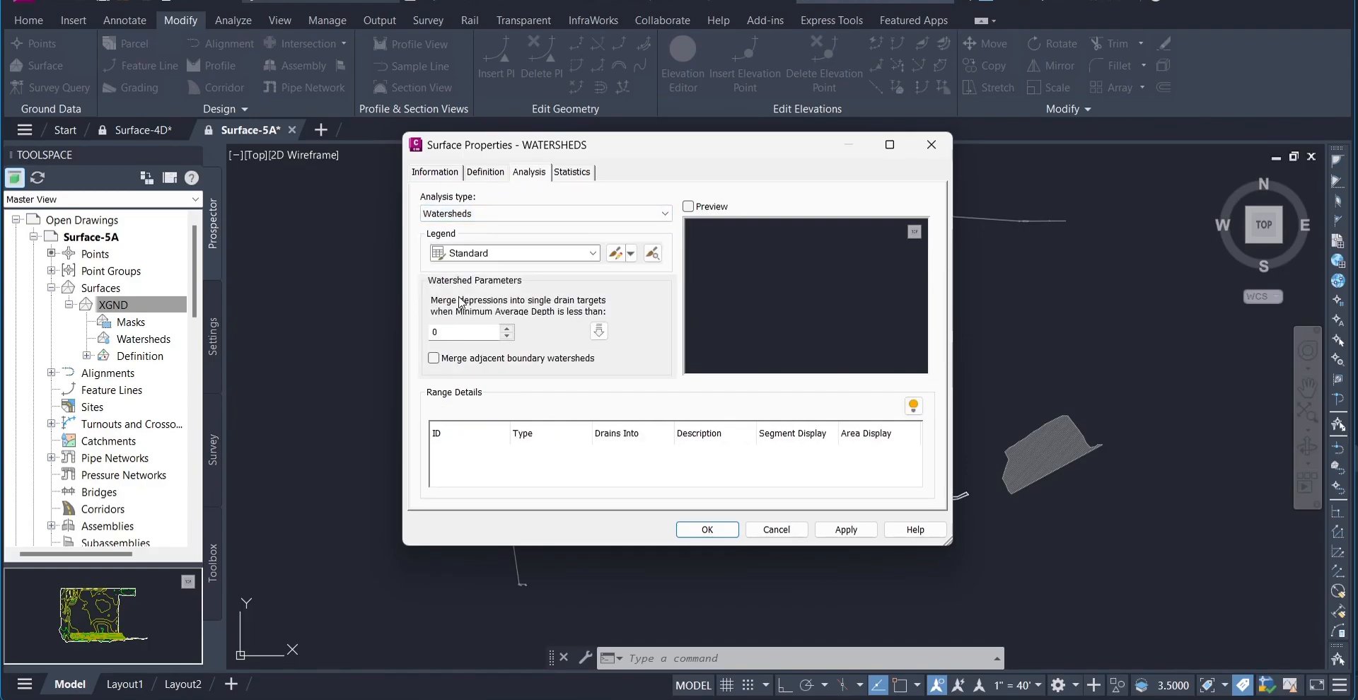
Step: Run the watershed analysis on the surface with the Standard legend, look through the generated watershed ranges, and accept the surface properties
left_click(498, 255)
left_click(495, 270)
left_click(598, 331)
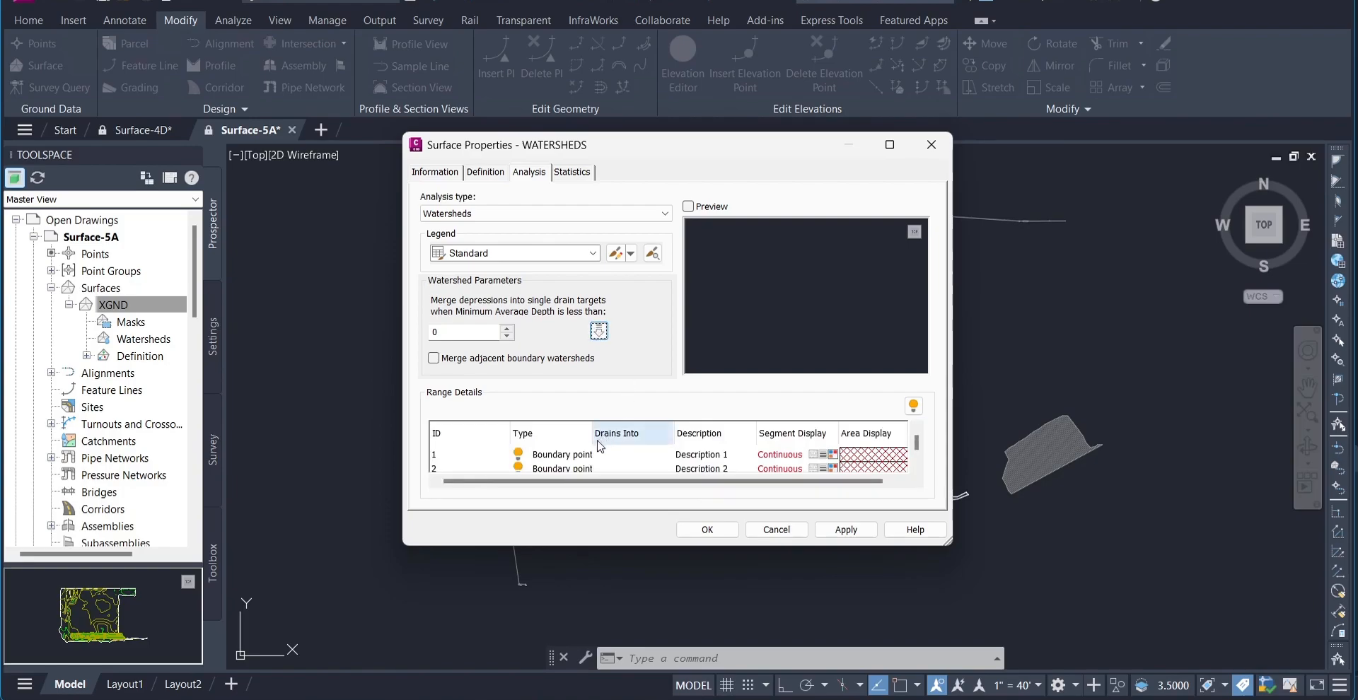
scroll(584, 467, "down", 7)
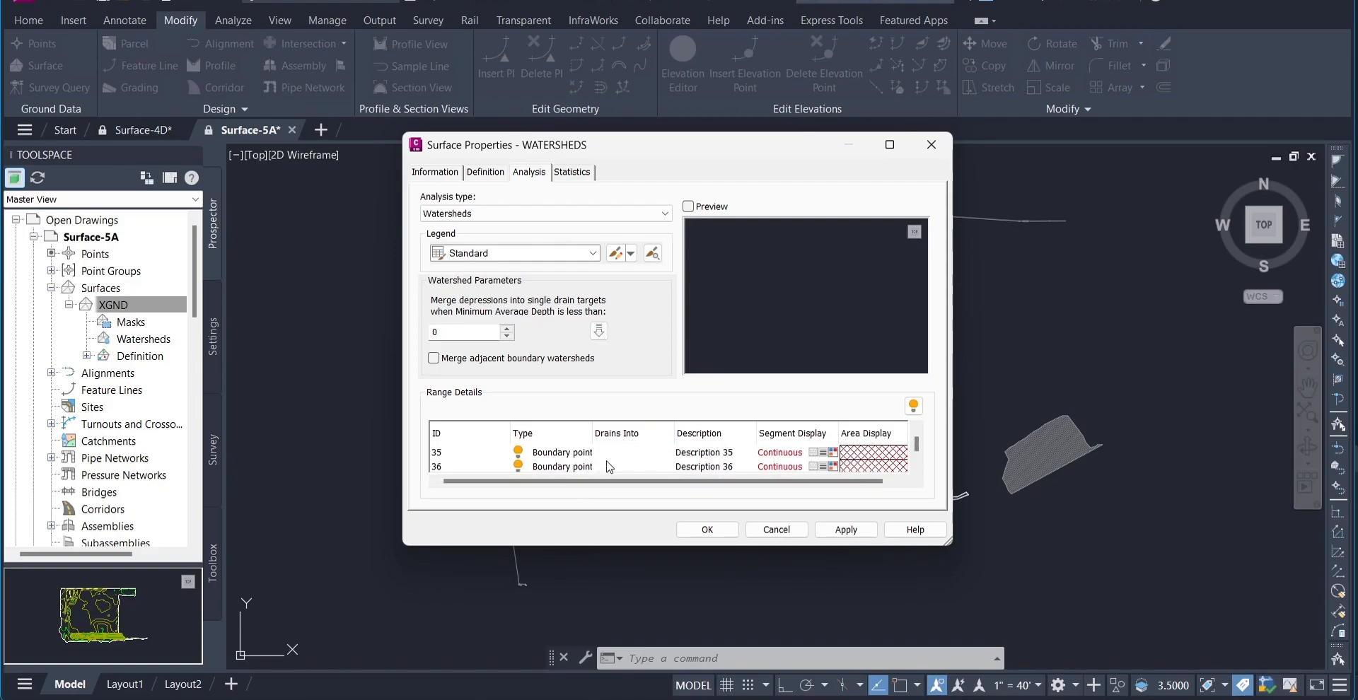
left_click(707, 530)
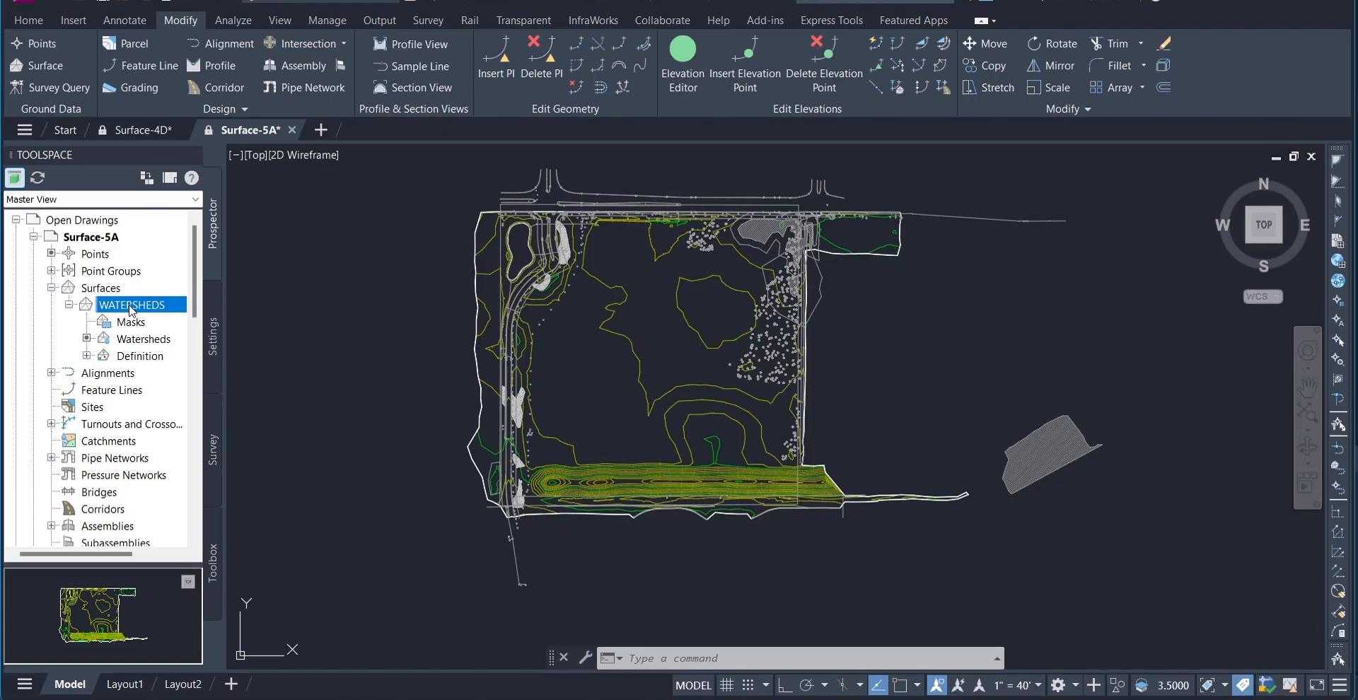
Step: List the individual watersheds of the WATERSHEDS surface and zoom to the surface in the drawing
left_click(139, 342)
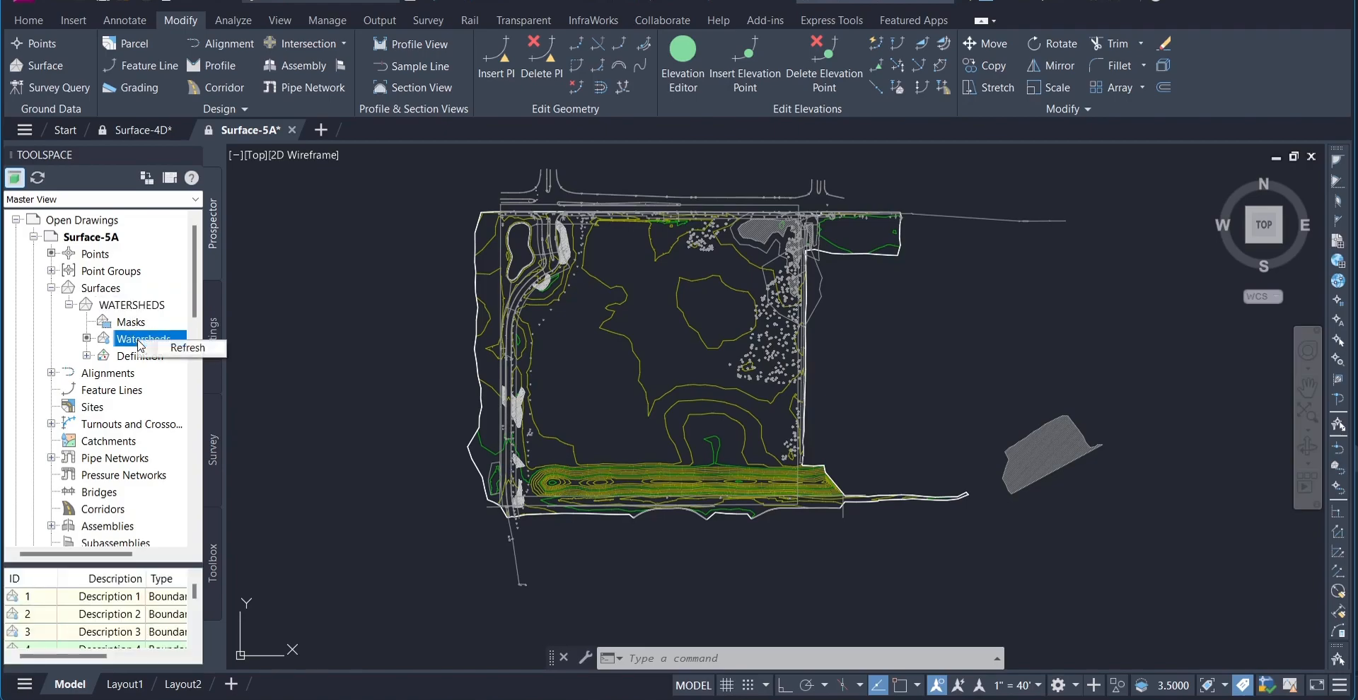
right_click(140, 308)
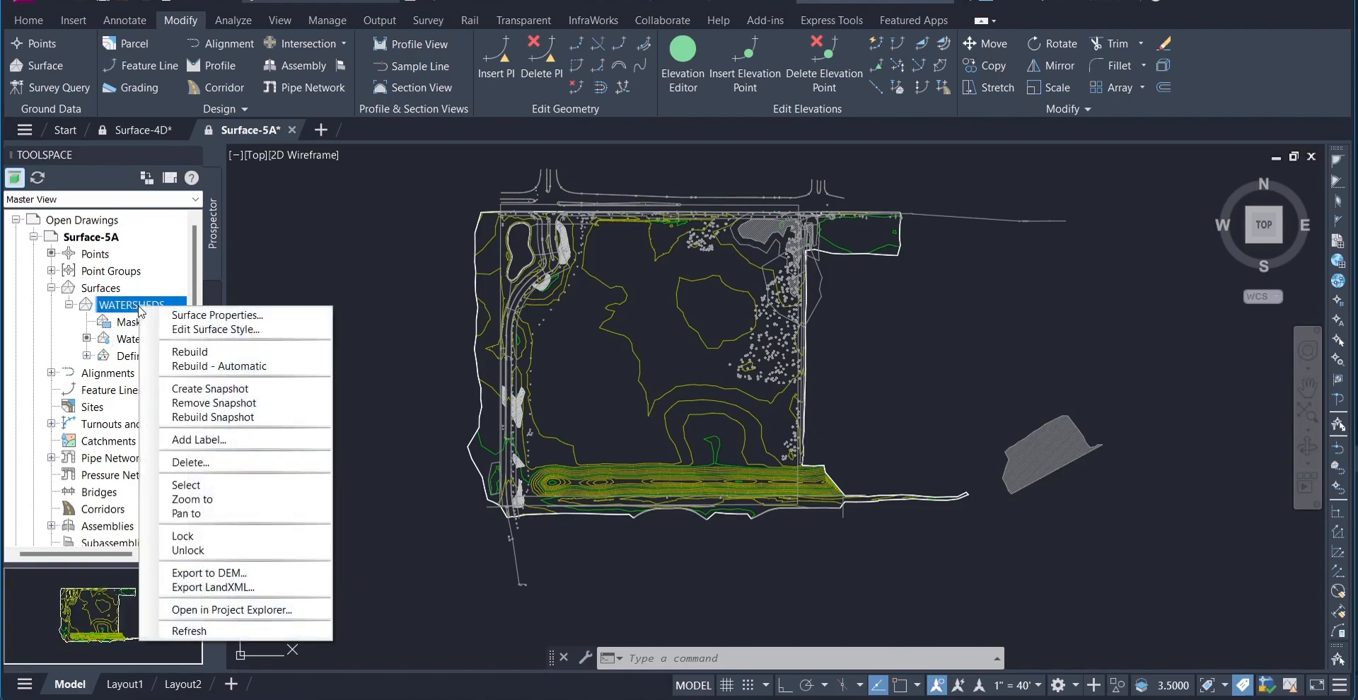
left_click(191, 501)
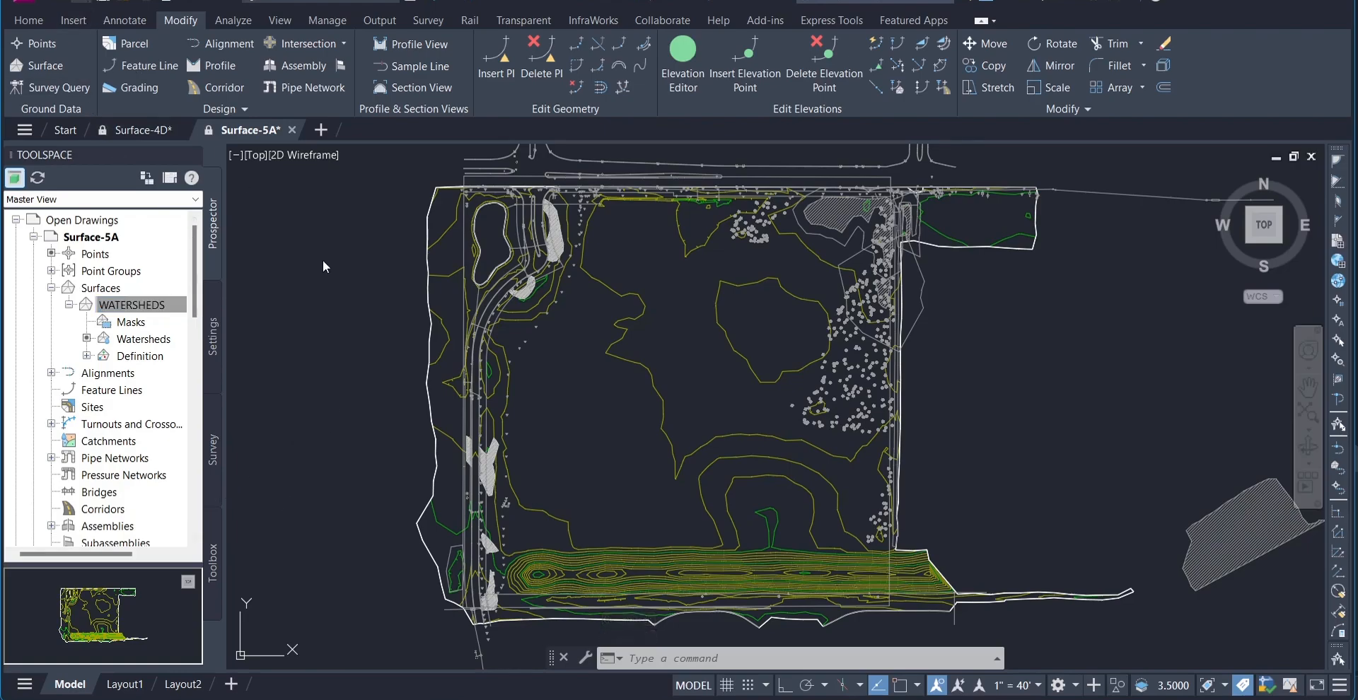
Step: Open the Surface-5B drawing from the Drawings folder
key("ctrl+o")
left_click(566, 458)
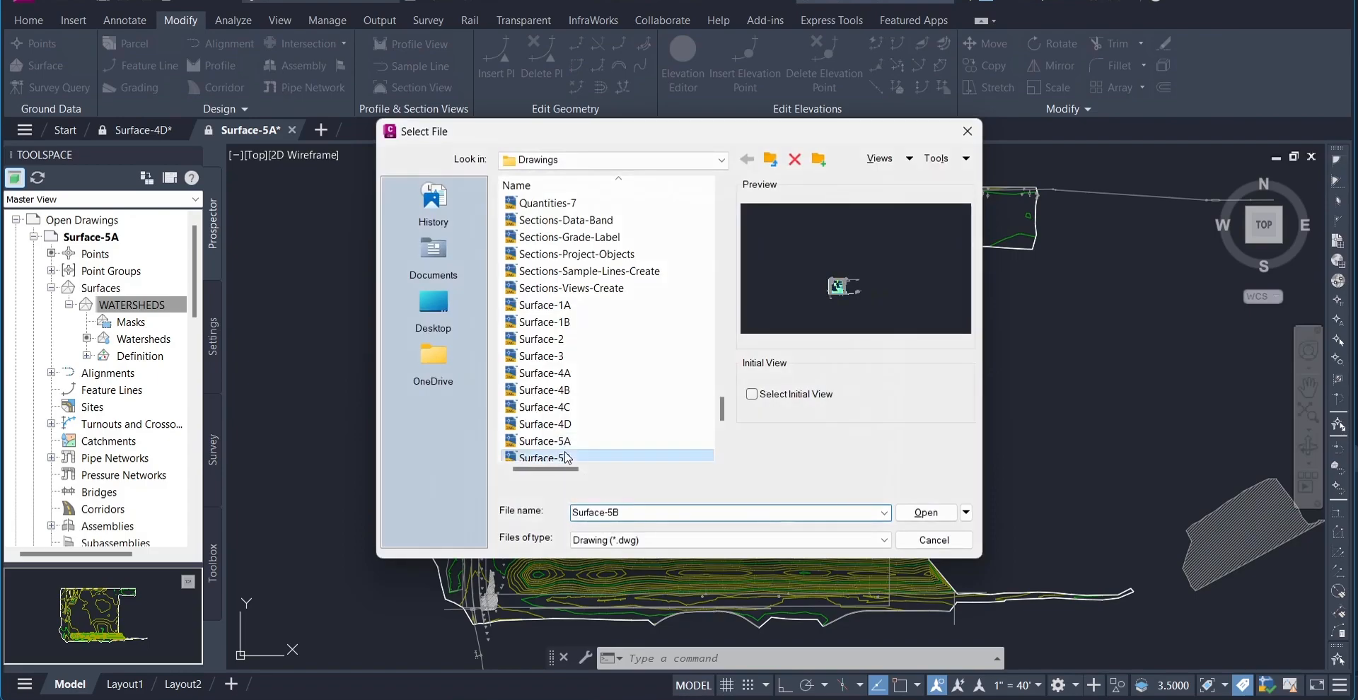
double_click(566, 457)
left_click(732, 394)
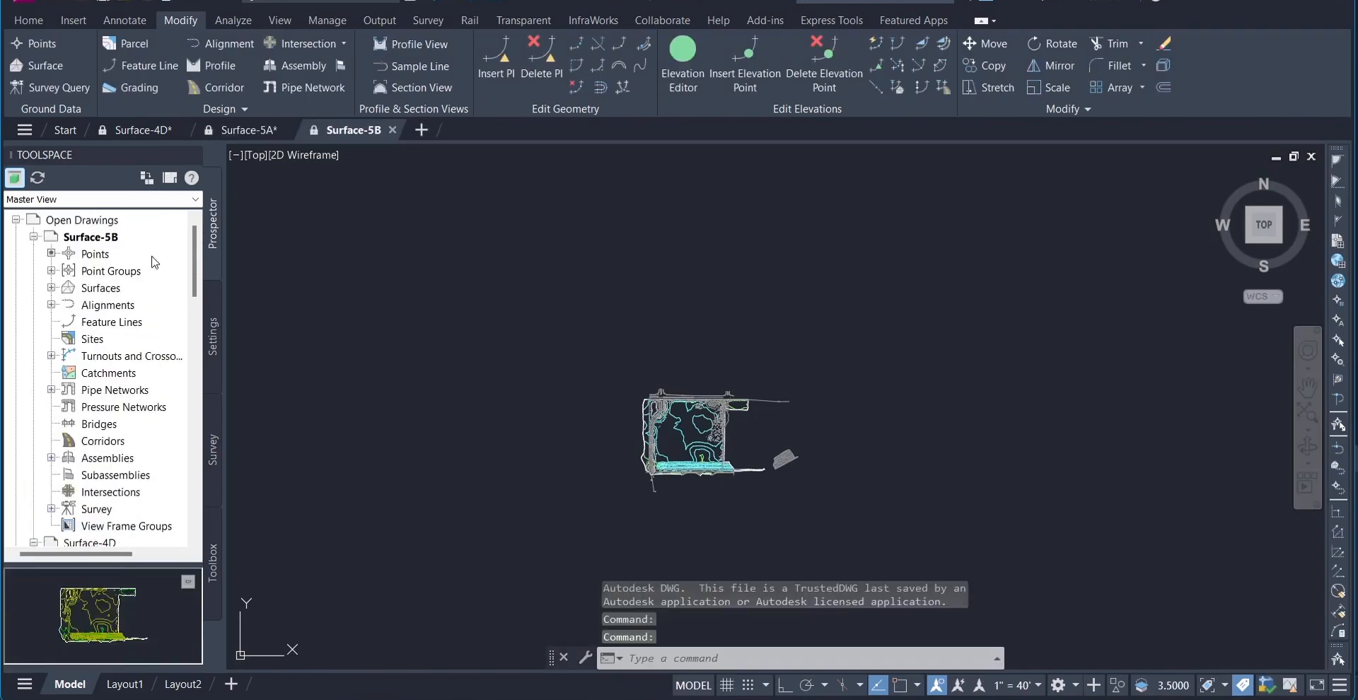
Step: Examine the watershed properties of the Standard surface style in Surface-5B and close the style without changes
left_click(213, 343)
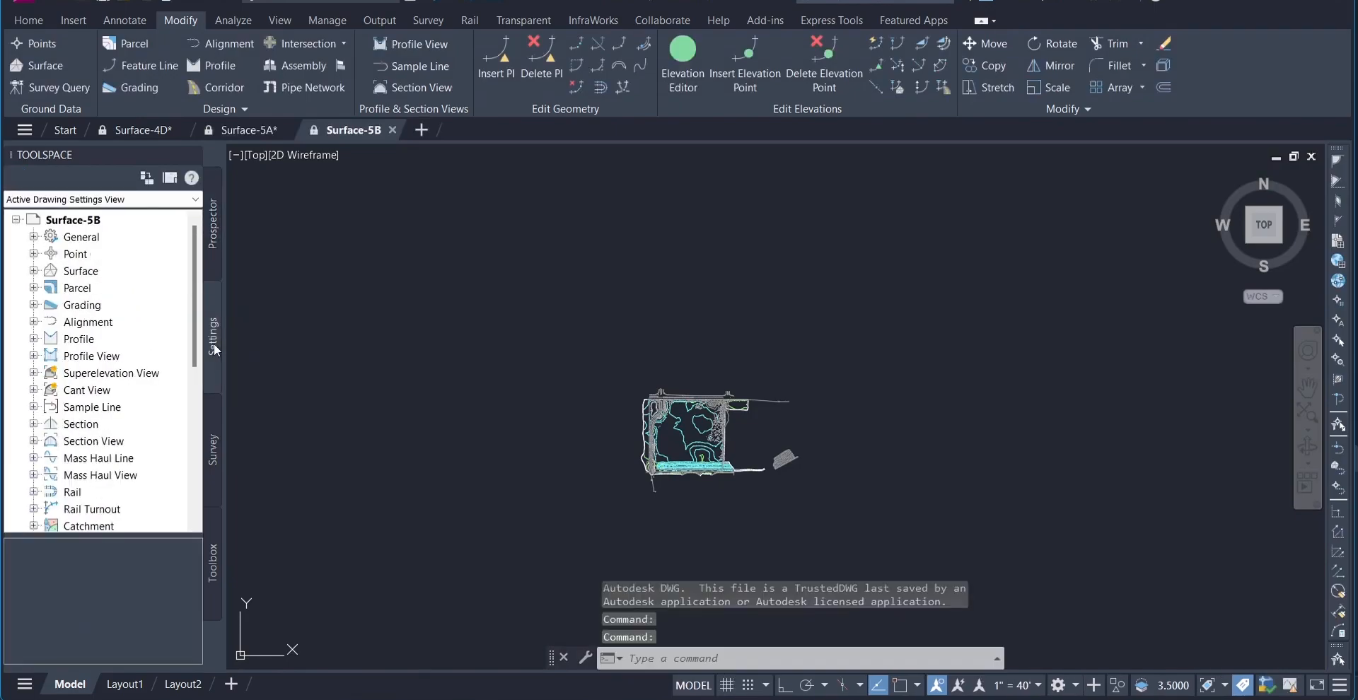
left_click(33, 271)
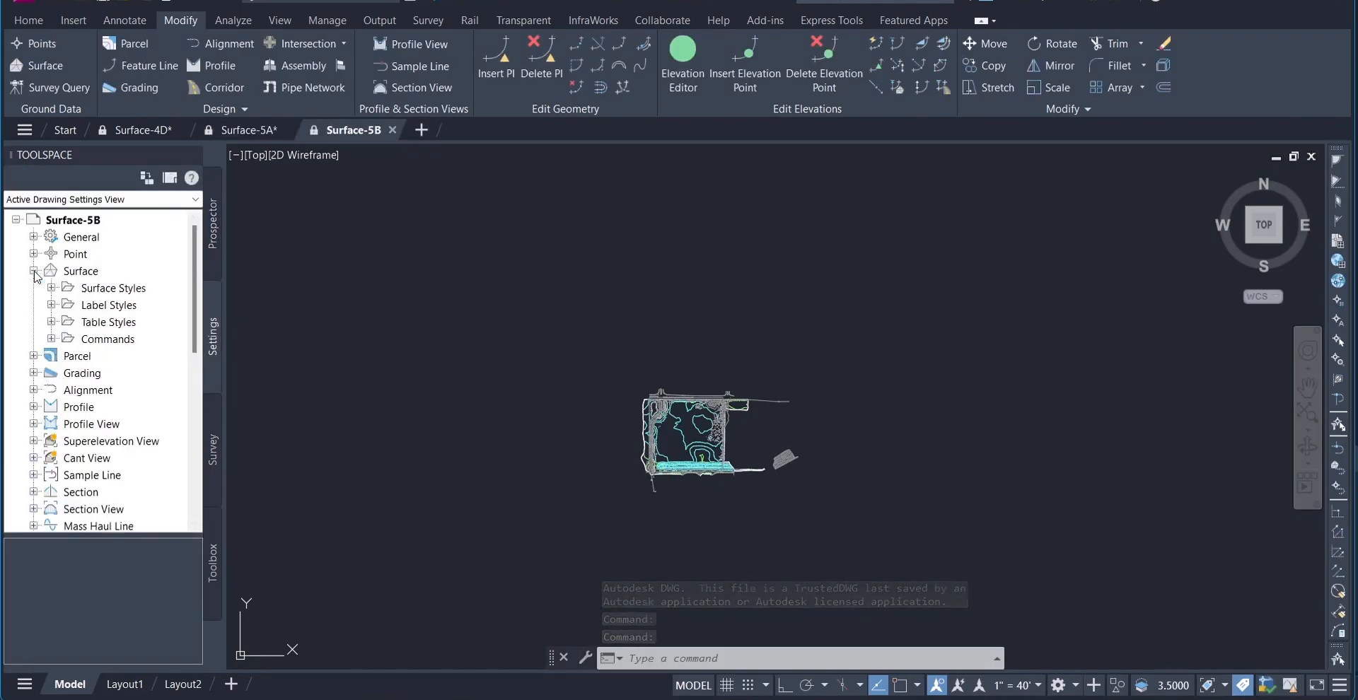
left_click(52, 288)
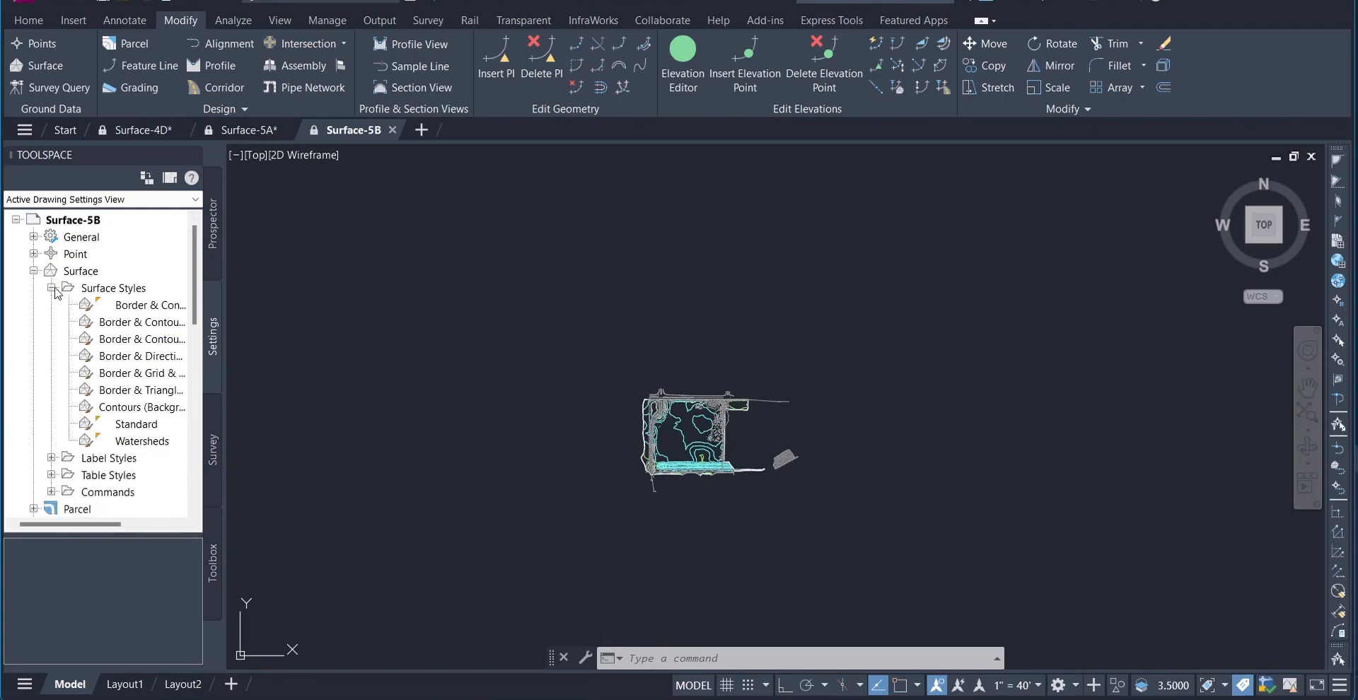
left_click(123, 442)
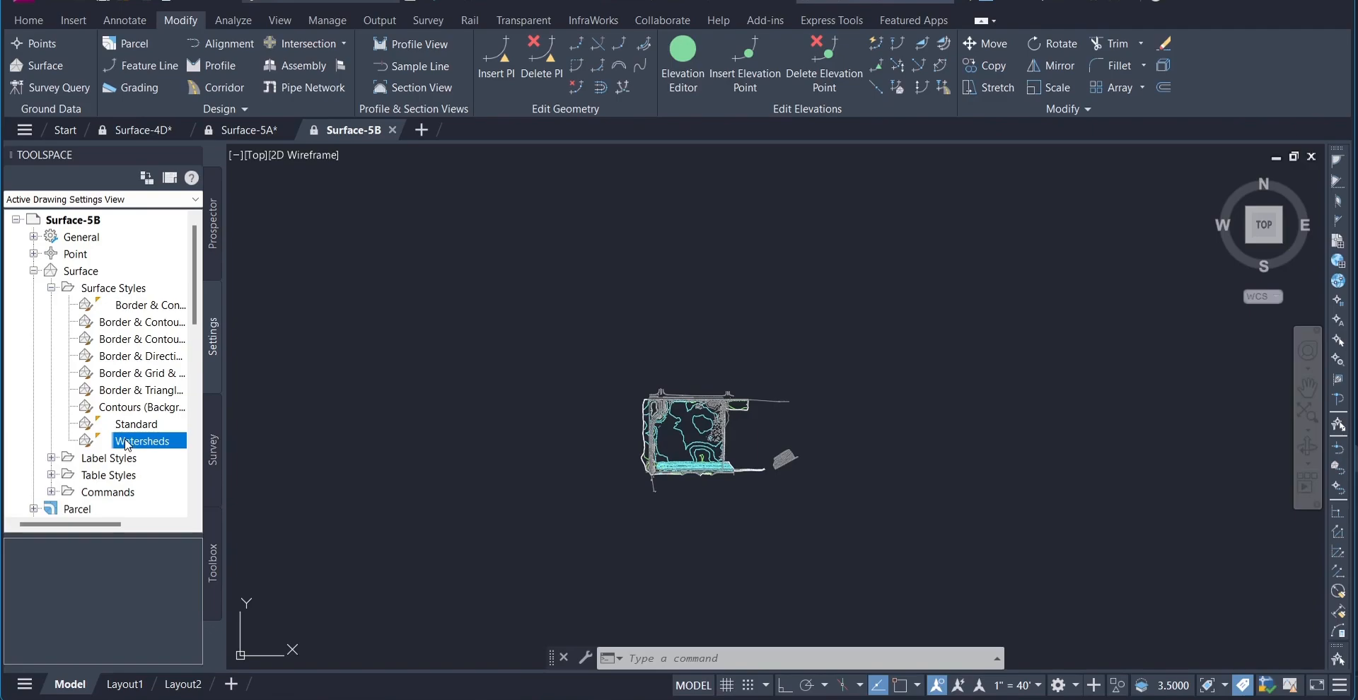
left_click(140, 426)
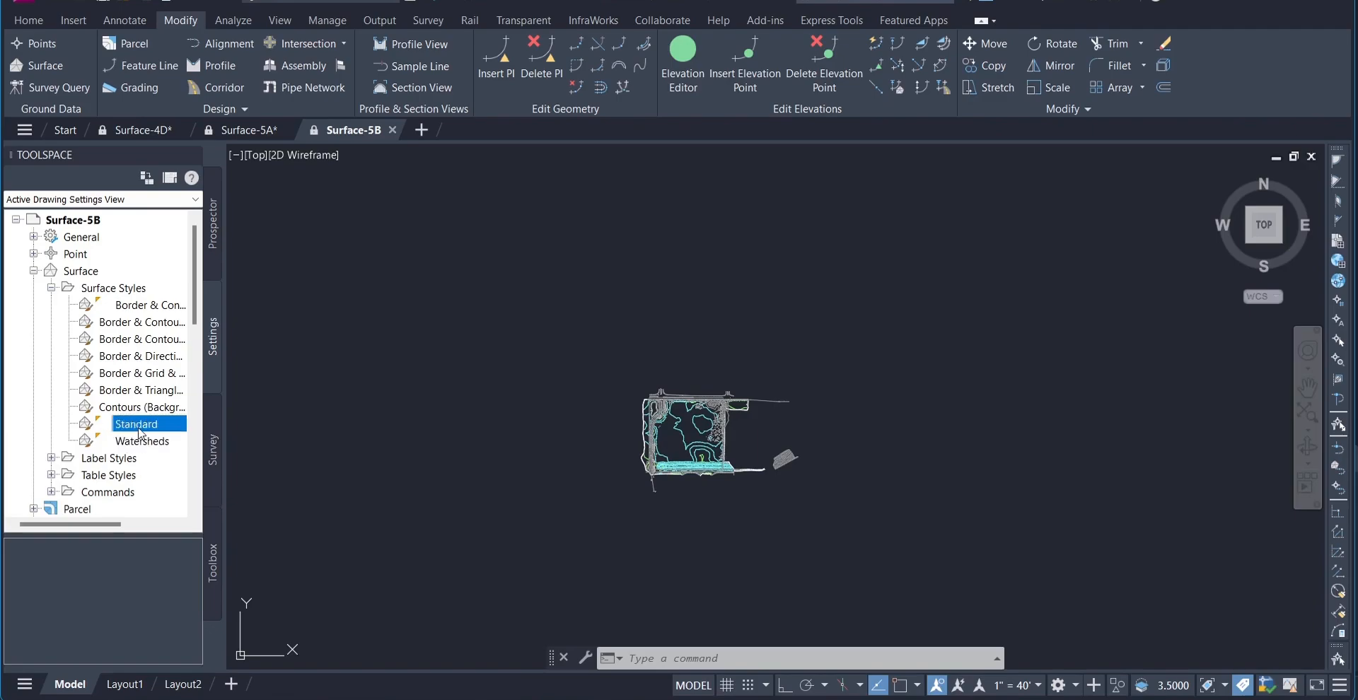
right_click(140, 433)
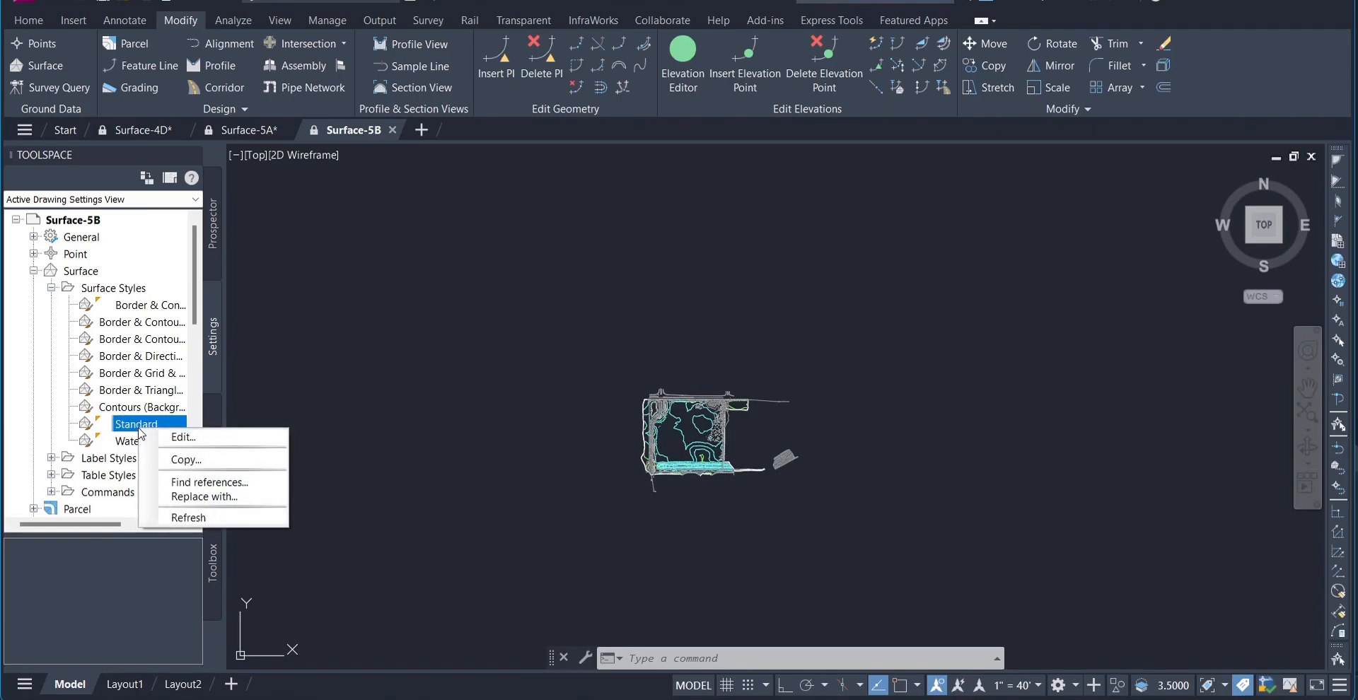
left_click(178, 437)
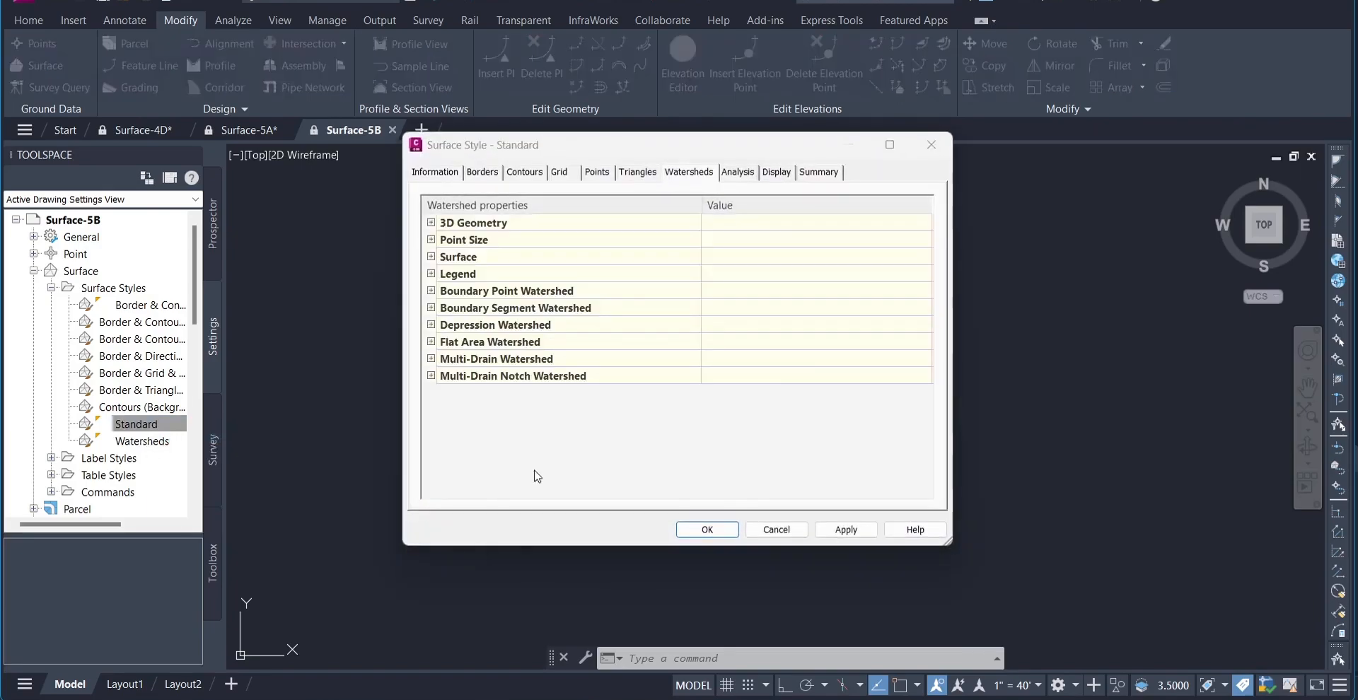
left_click(775, 530)
Step: Check the Watersheds surface style's watershed properties and the Standard surface style's general information, closing both styles
double_click(157, 441)
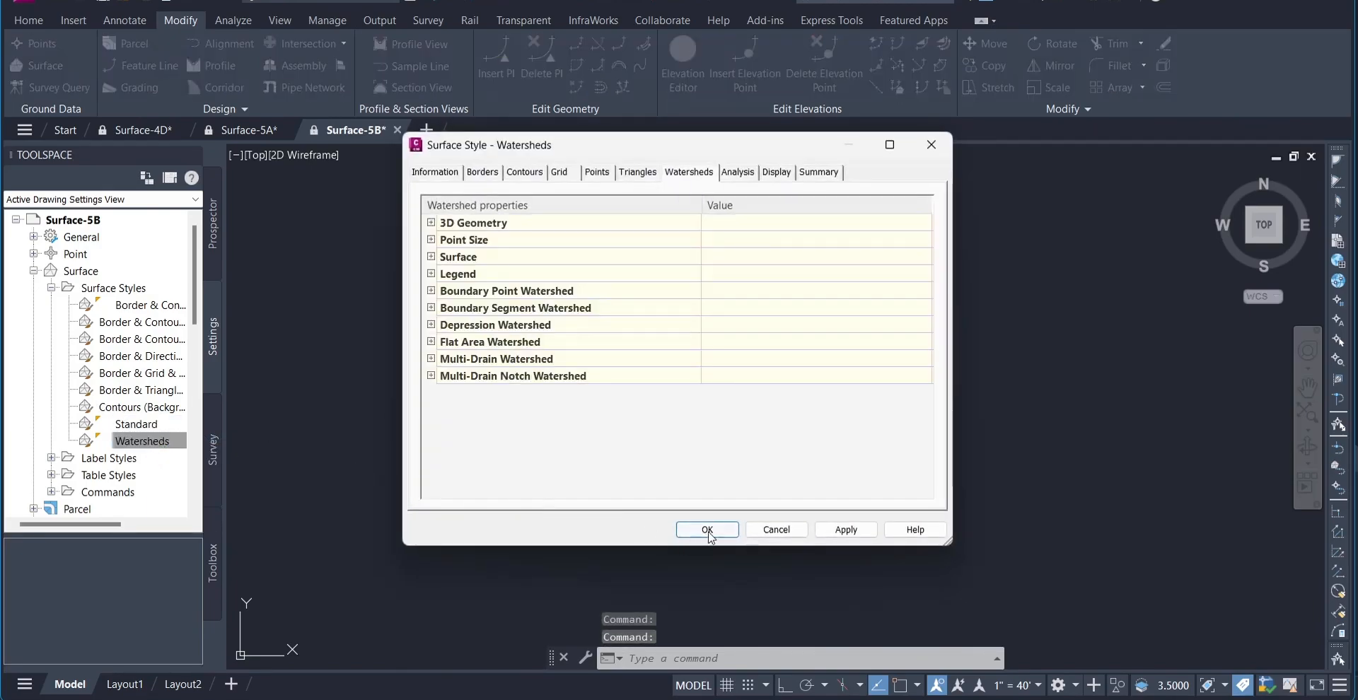
left_click(774, 529)
right_click(148, 425)
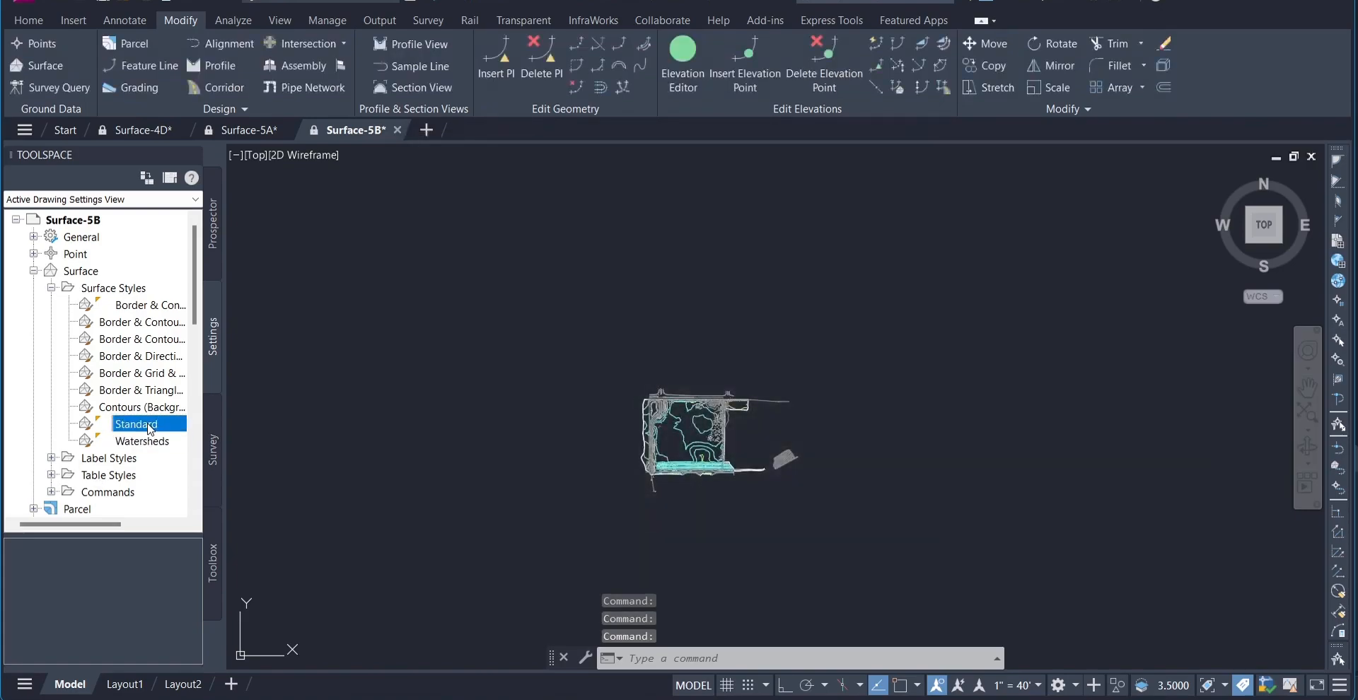
left_click(192, 433)
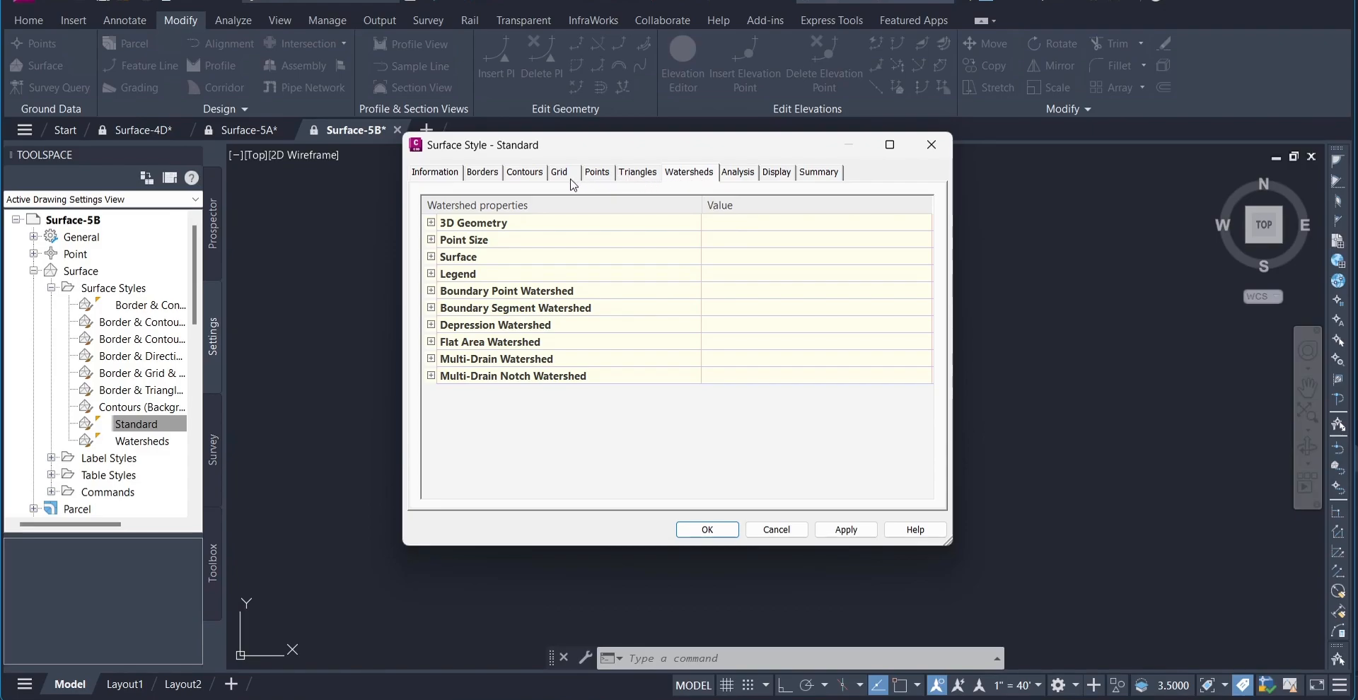
left_click(435, 172)
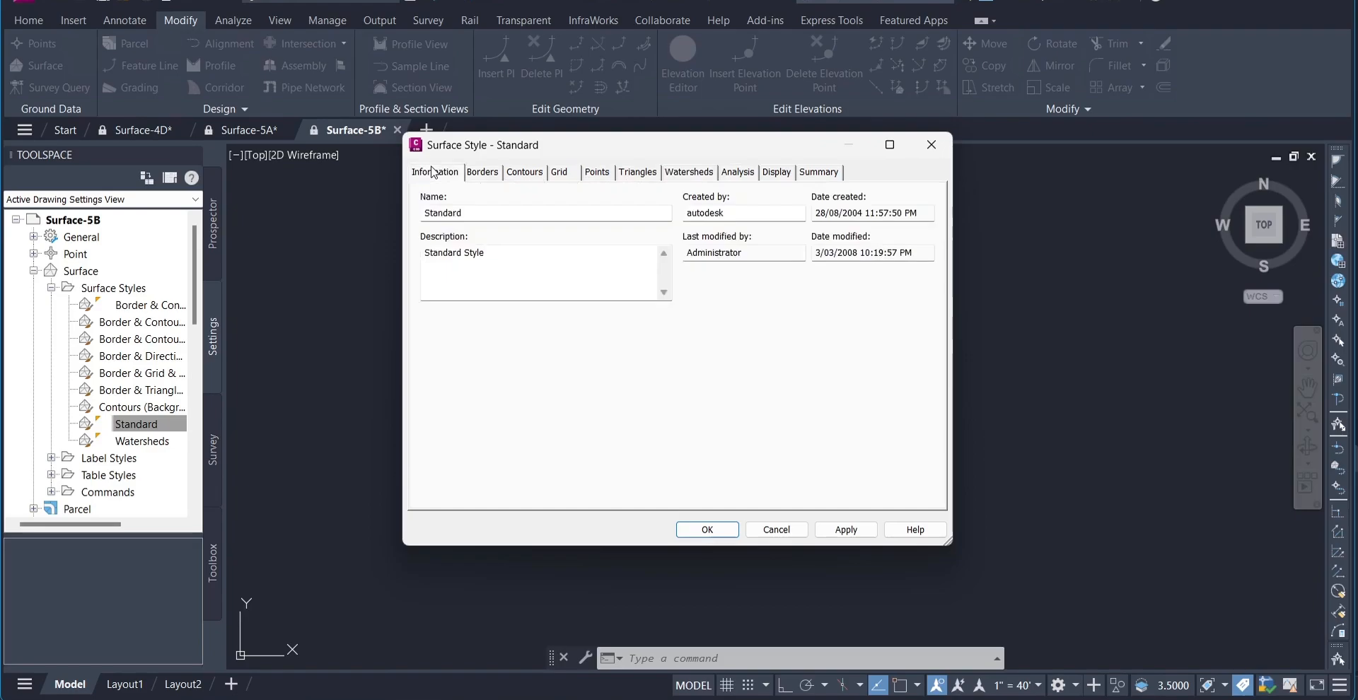
left_click(708, 530)
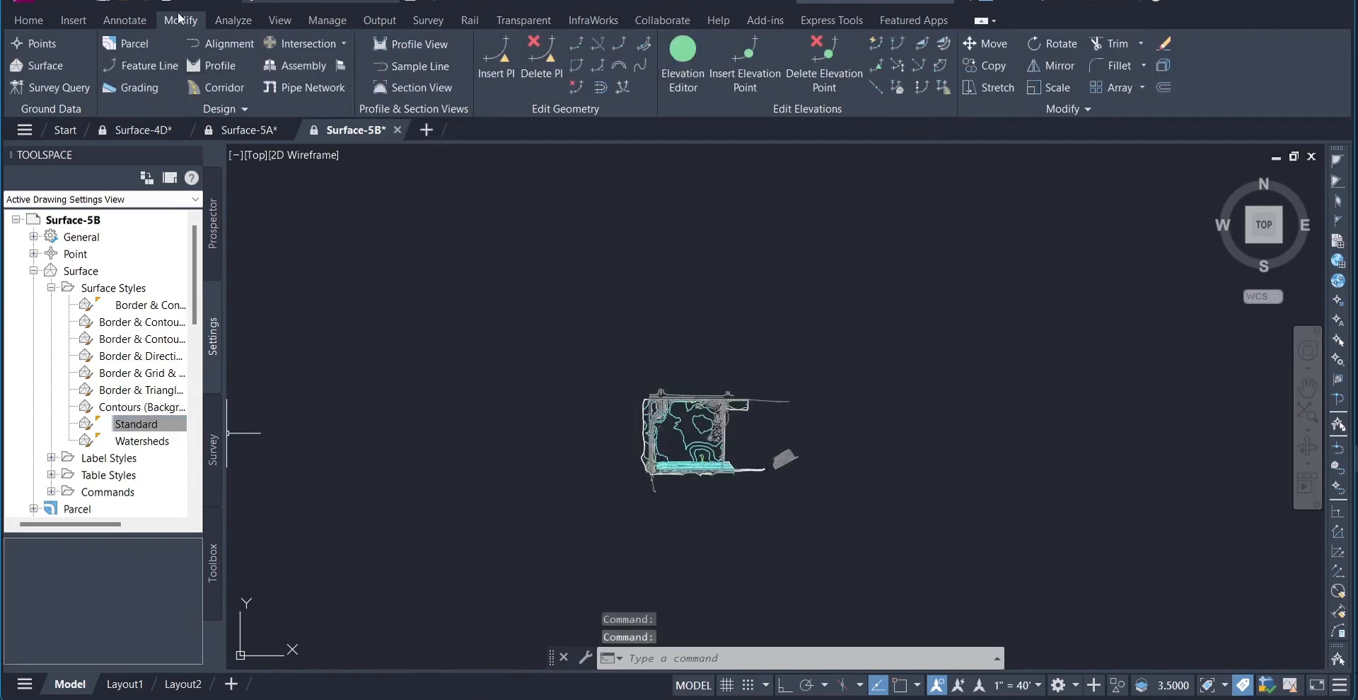
Step: Add a dynamic surface legend table of type Watersheds, placing its upper-left corner near the northwest corner of the XGND surface
left_click(108, 23)
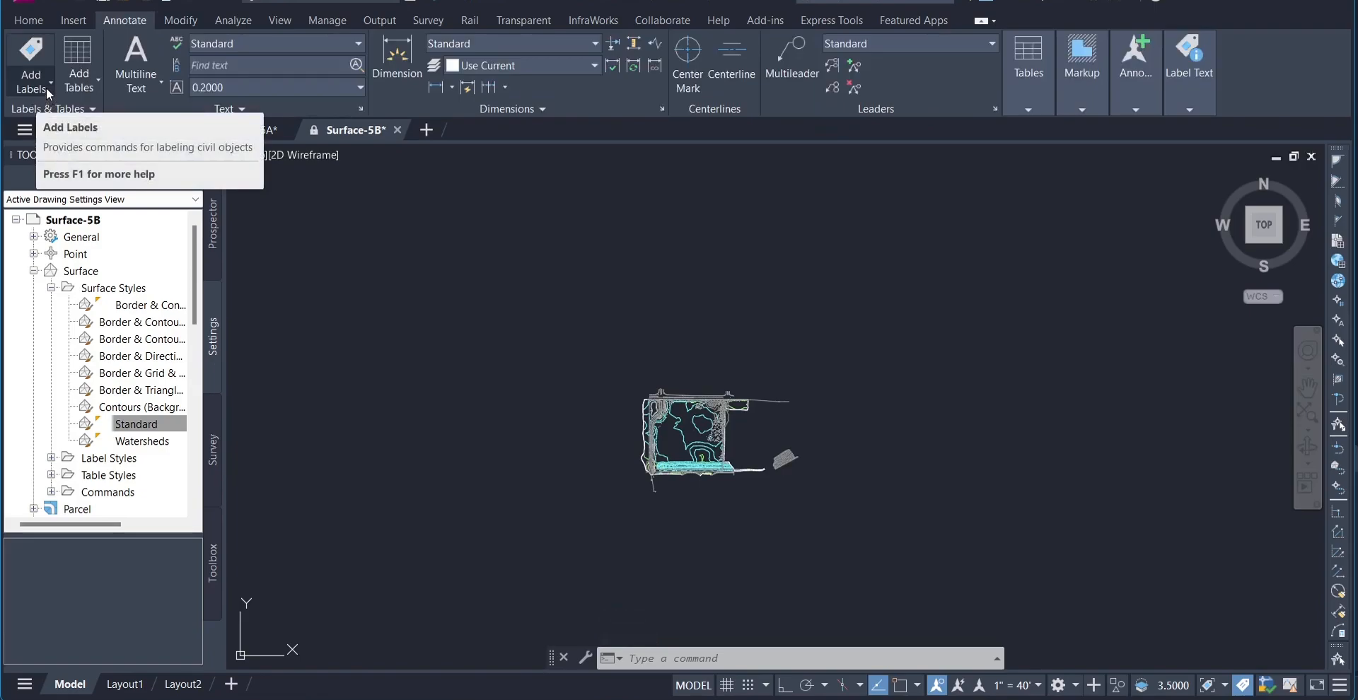
left_click(89, 90)
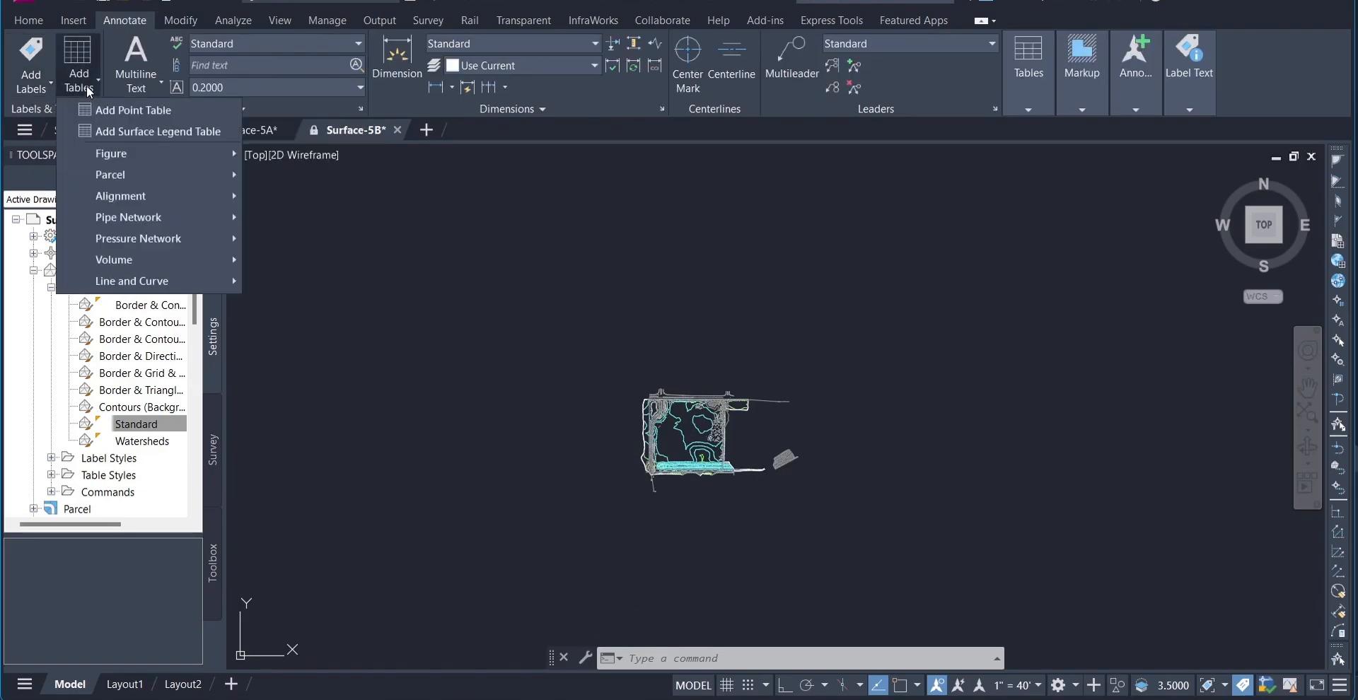
left_click(131, 130)
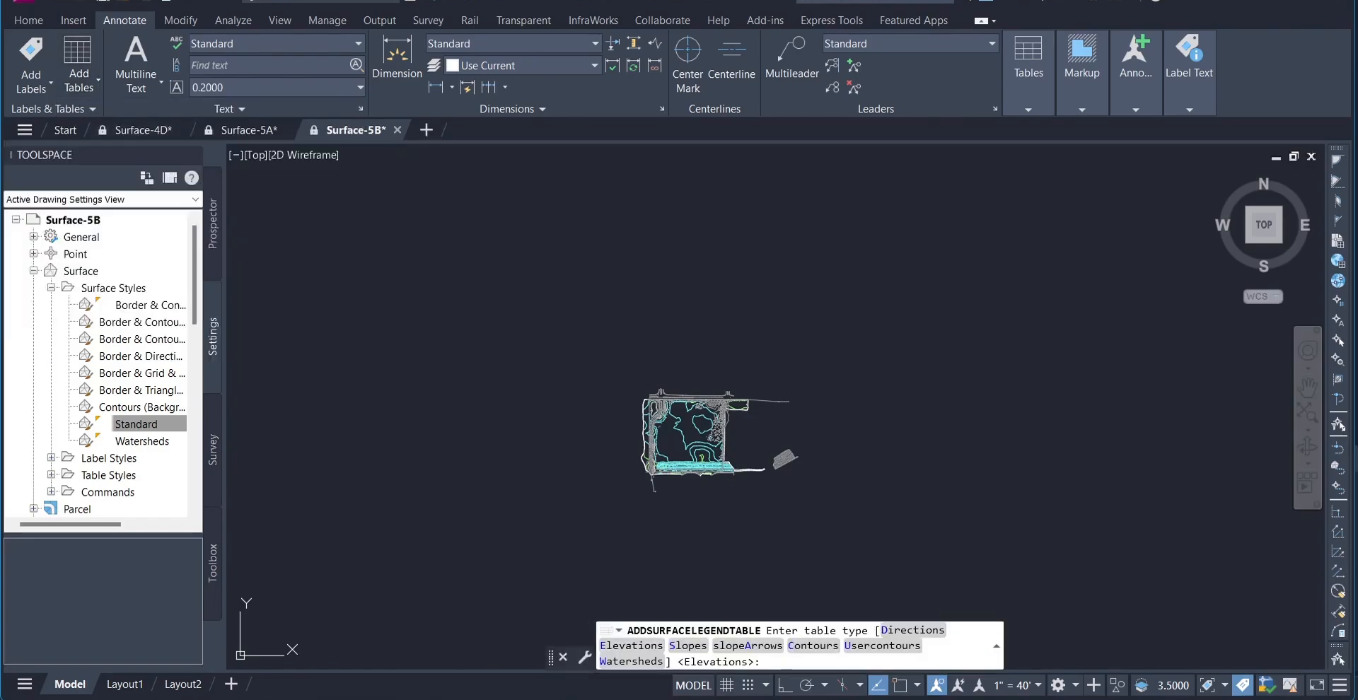
mouse_move(515, 389)
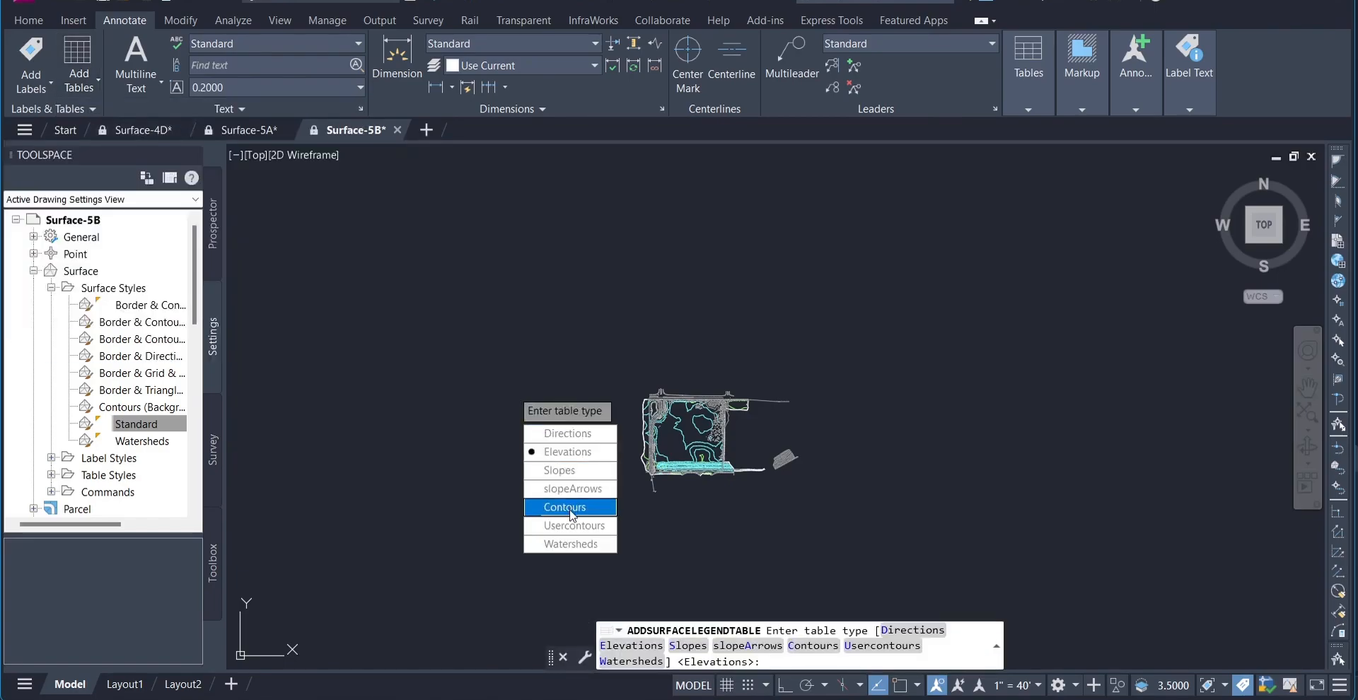
left_click(571, 543)
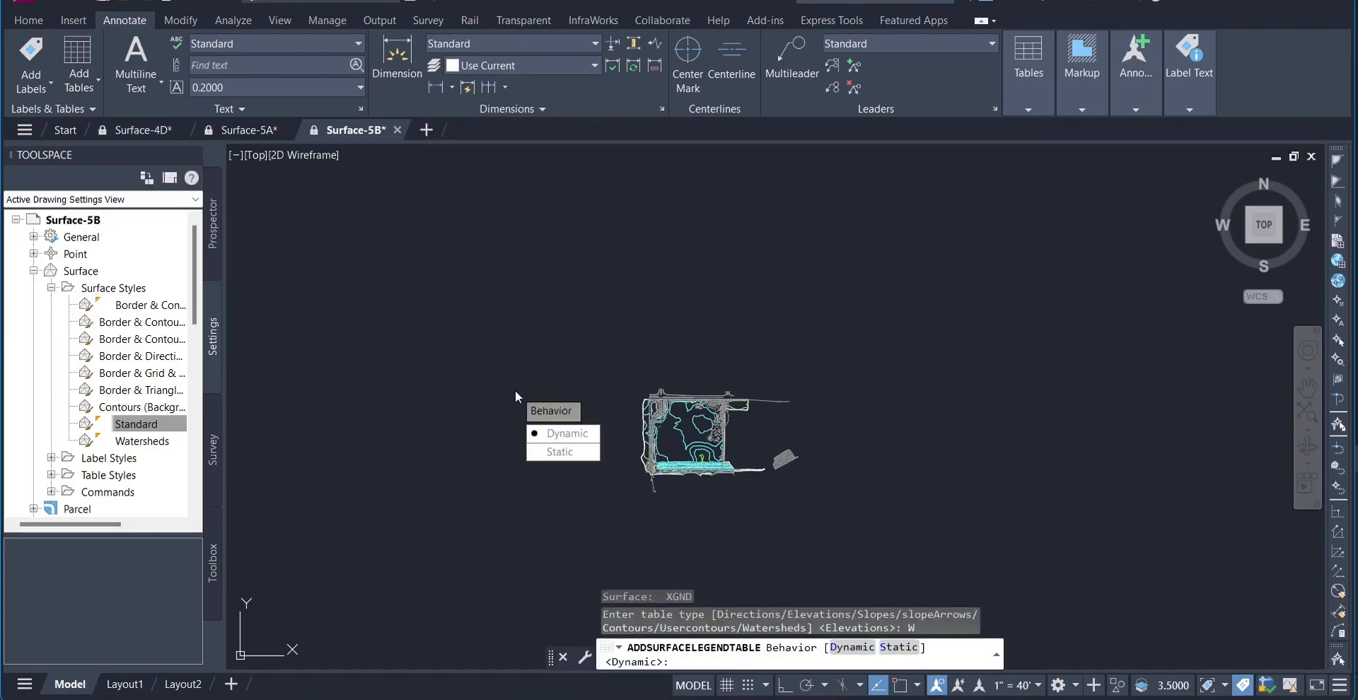
left_click(566, 432)
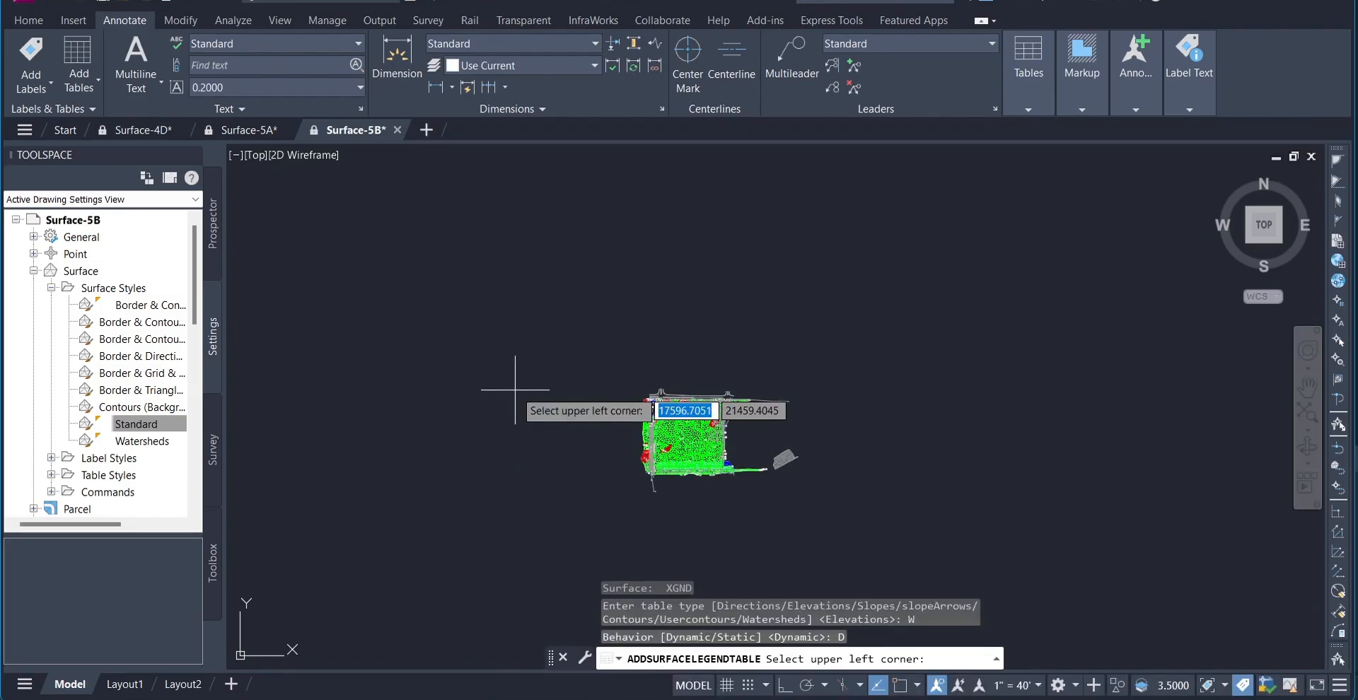
scroll(661, 397, "up", 2)
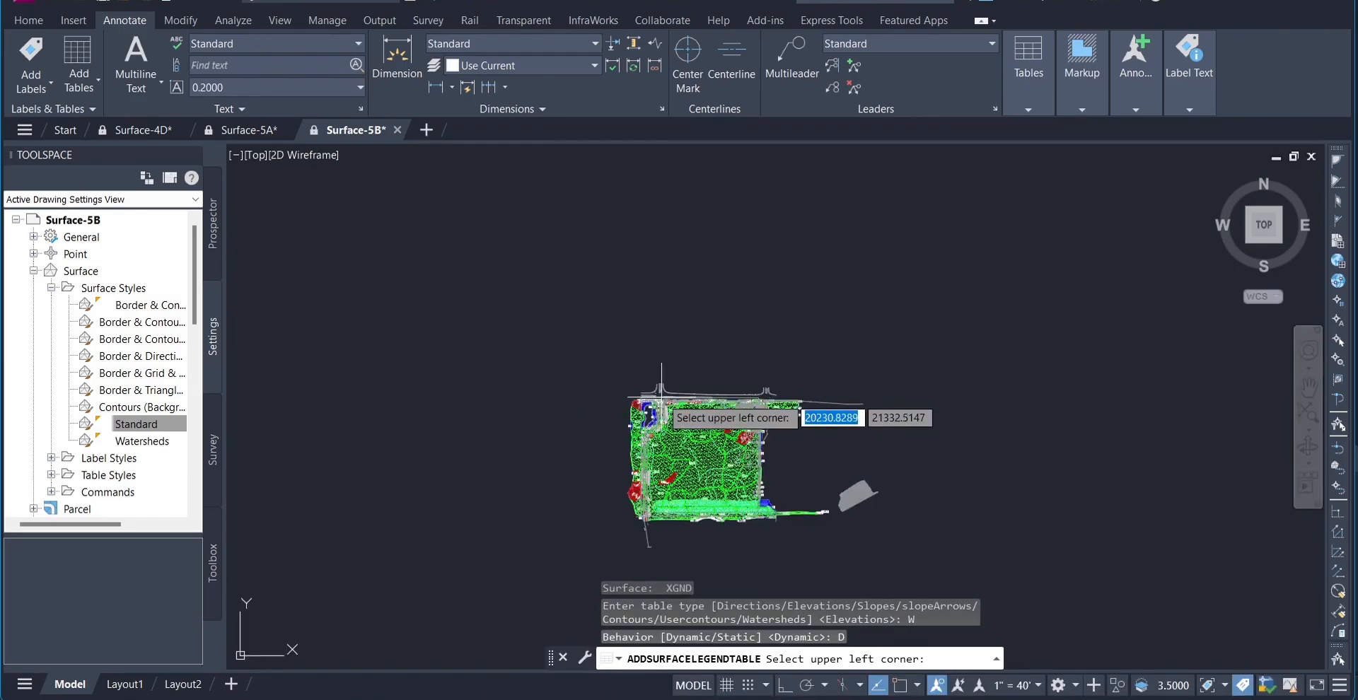
scroll(661, 407, "up", 4)
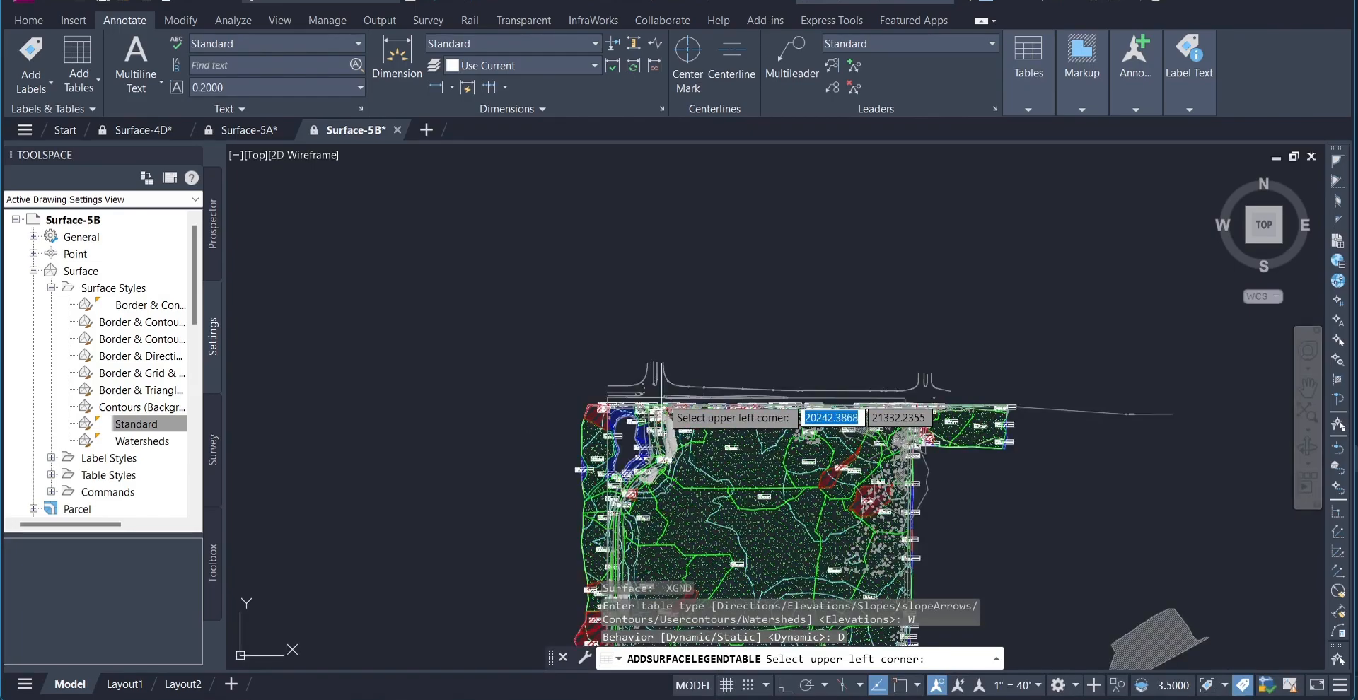
left_click(625, 410)
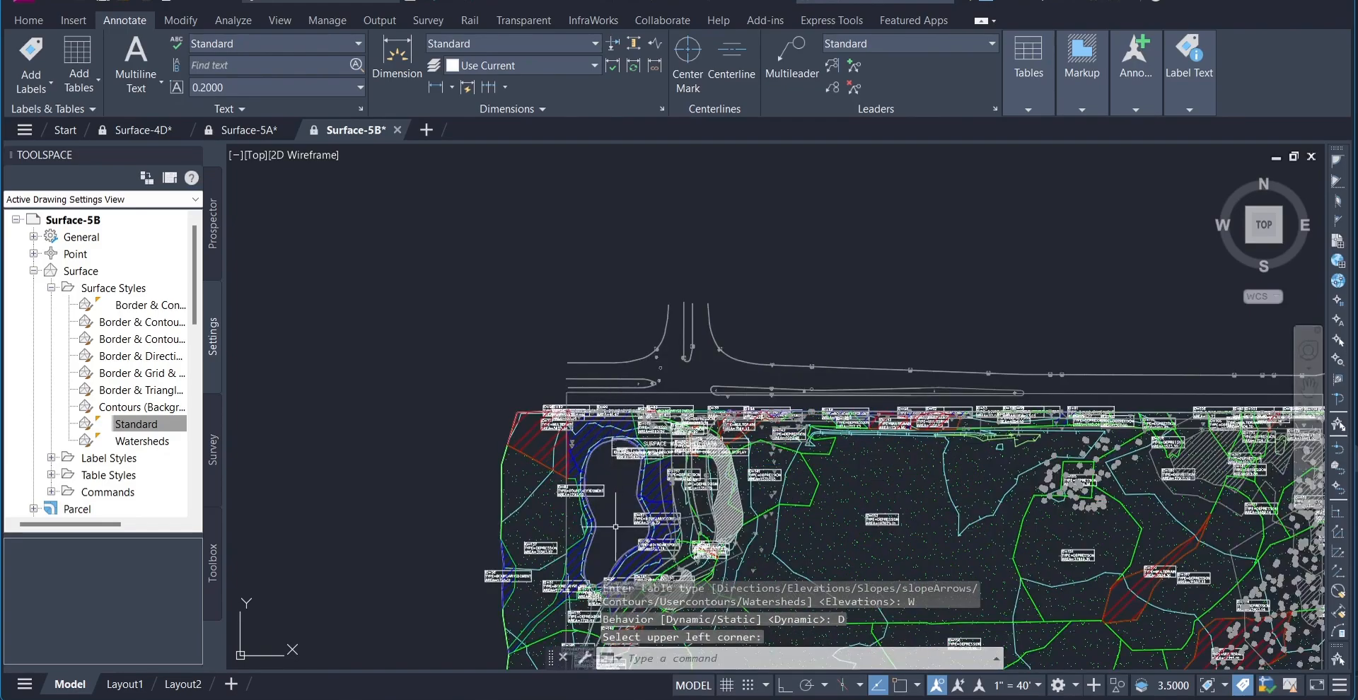
Step: Extract only the watersheds from the XGND surface as objects, excluding the border, major contours and minor contours
scroll(621, 476, "down", 3)
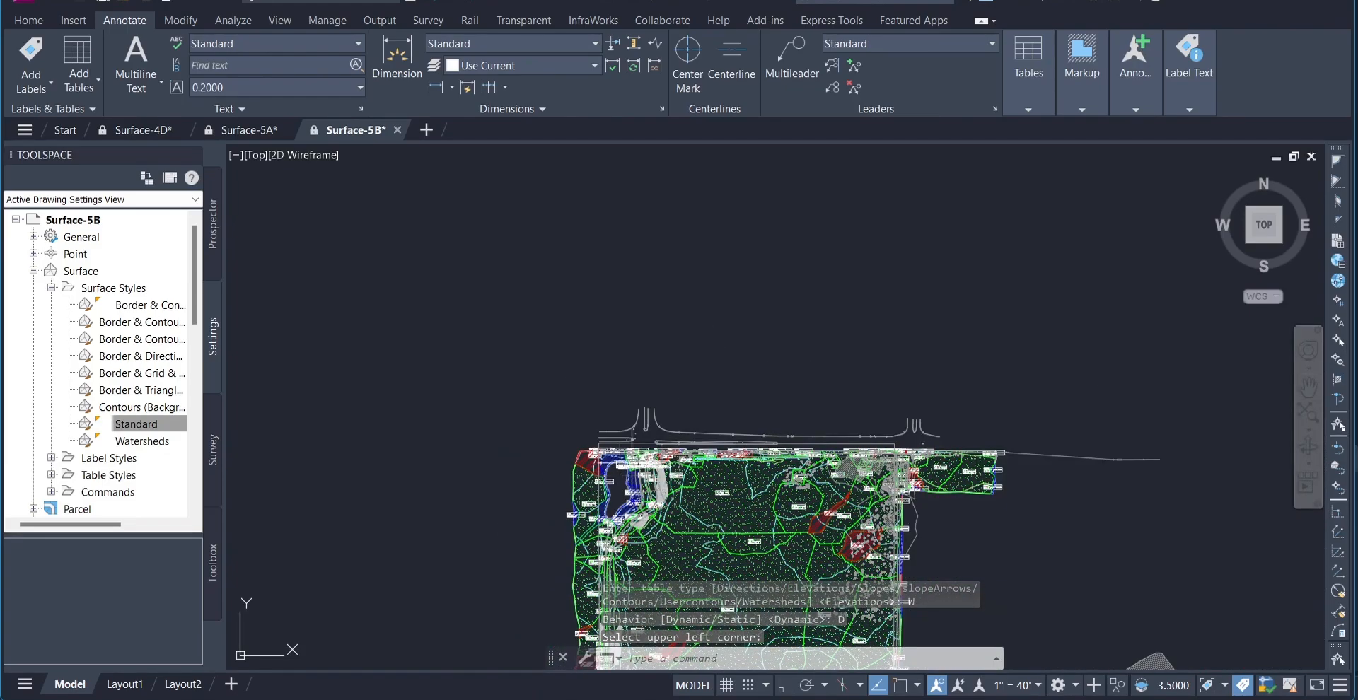
middle_click_drag(621, 475, 585, 327)
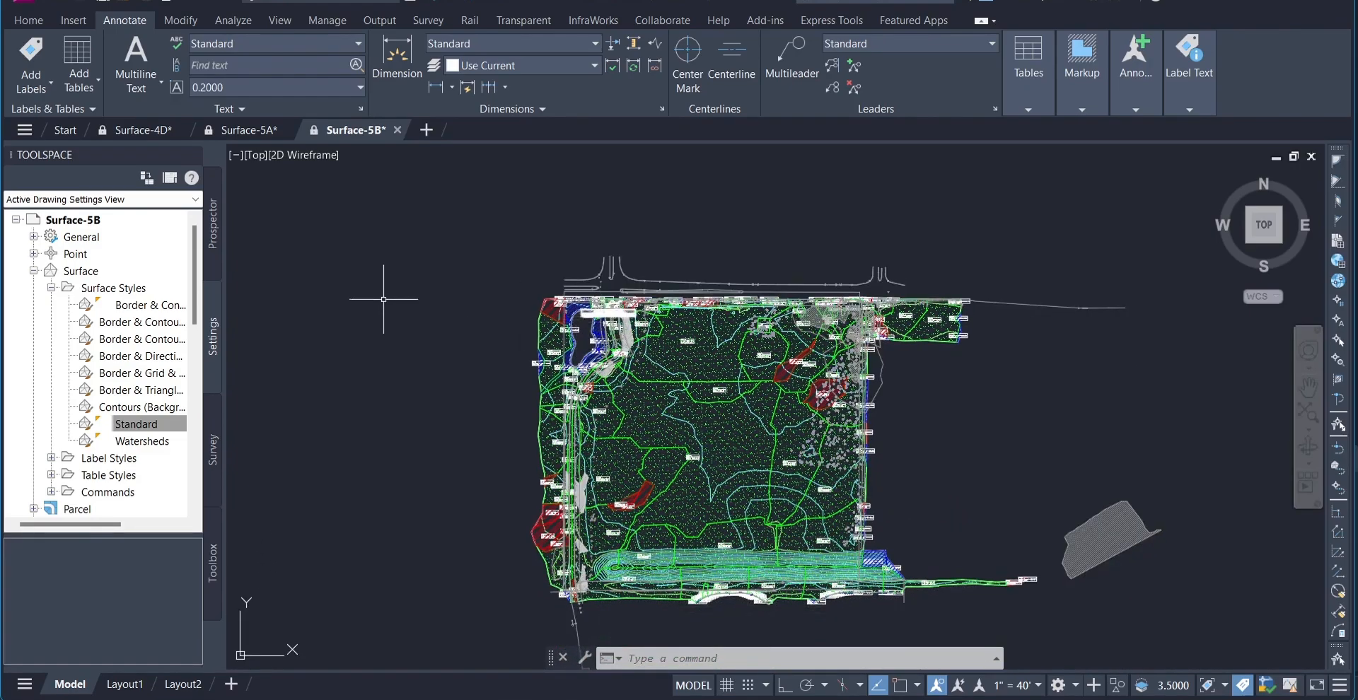
left_click(35, 272)
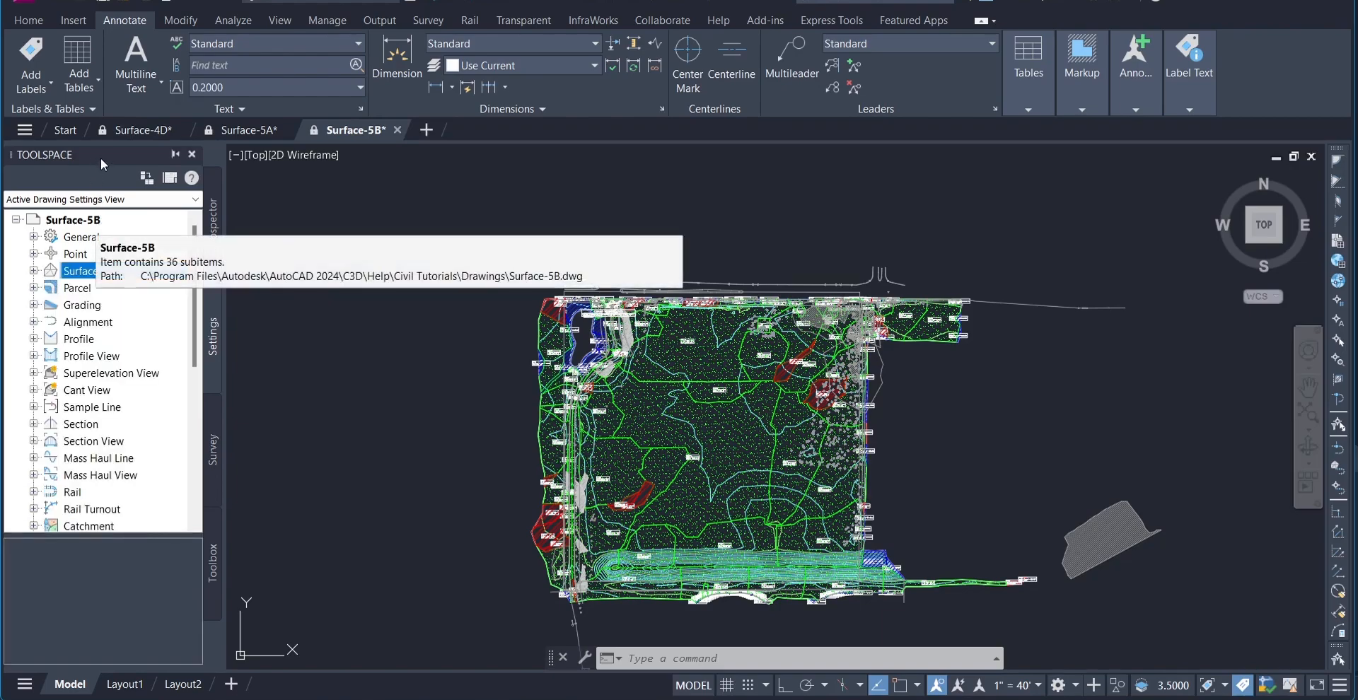
left_click(706, 401)
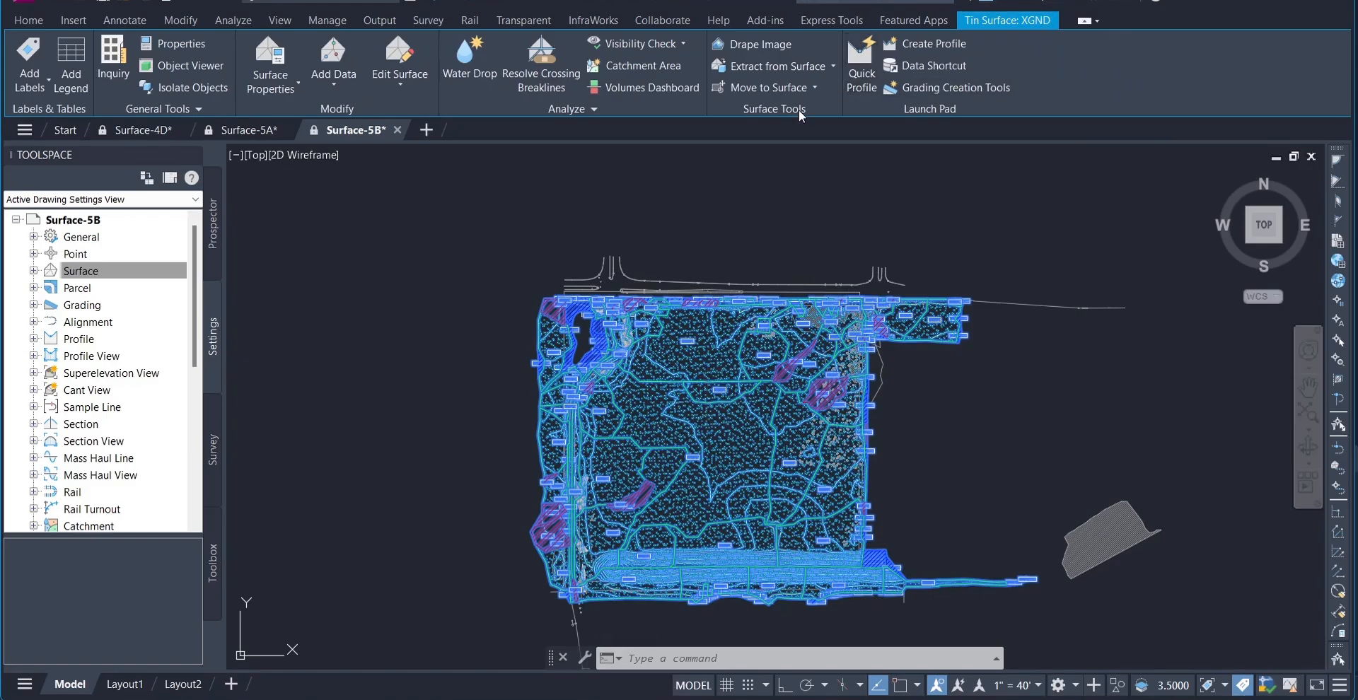
left_click(794, 64)
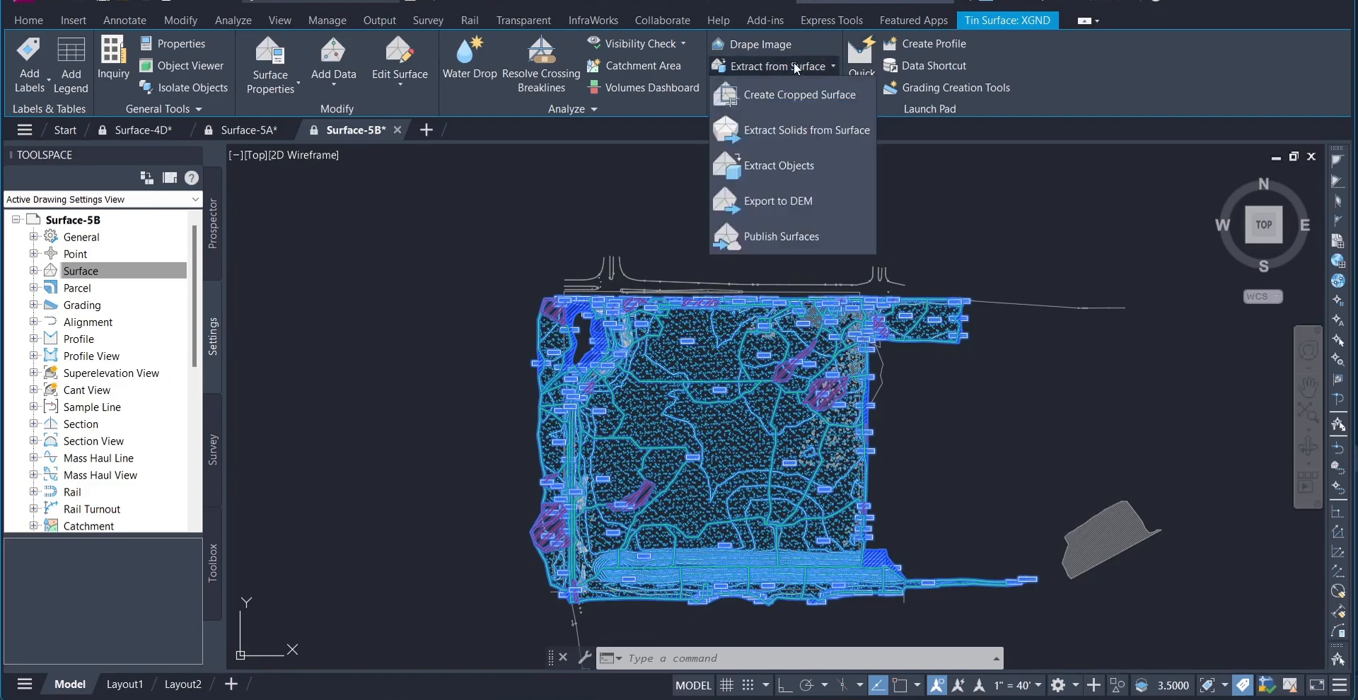
left_click(794, 153)
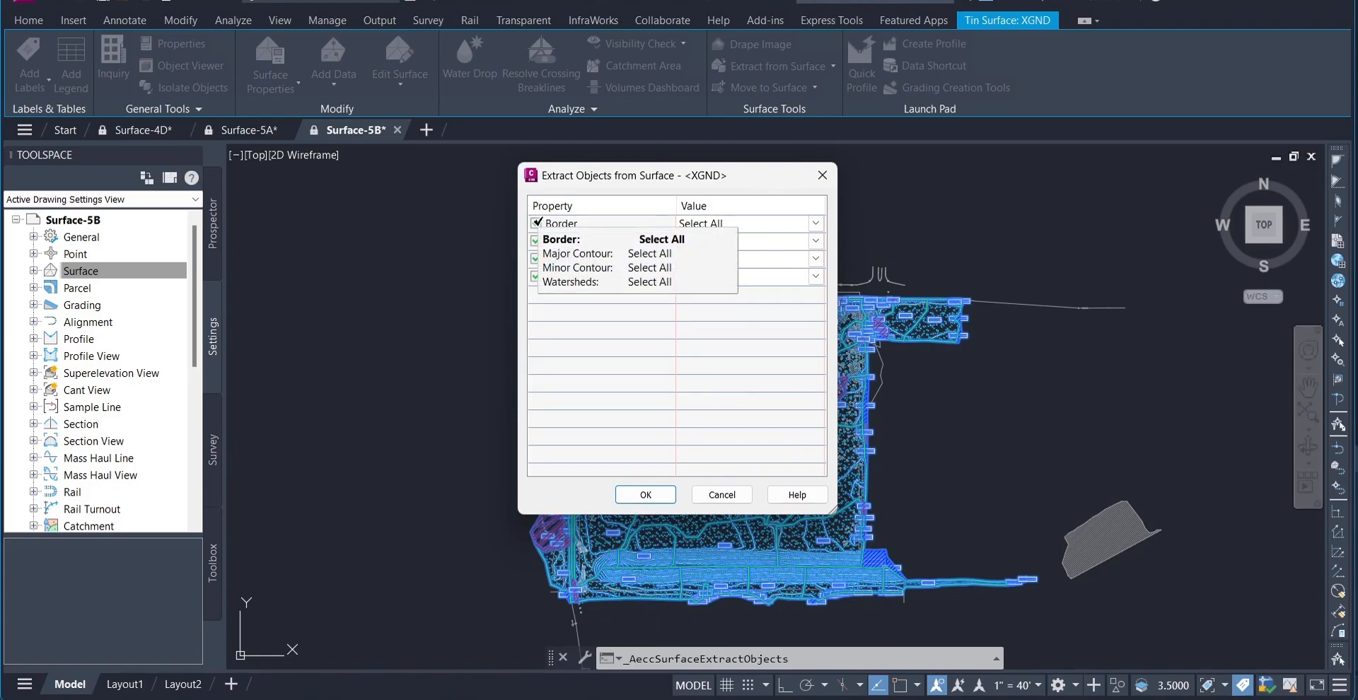
left_click(536, 223)
left_click(536, 241)
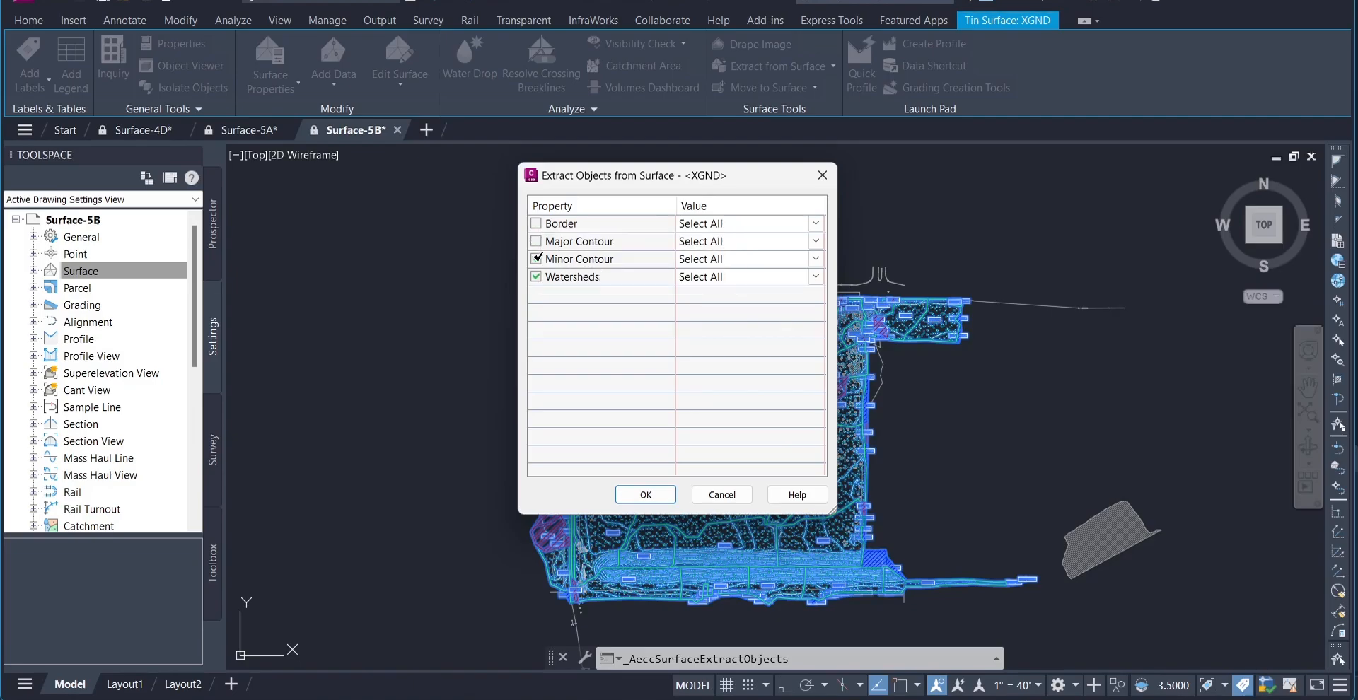
left_click(536, 258)
left_click(645, 495)
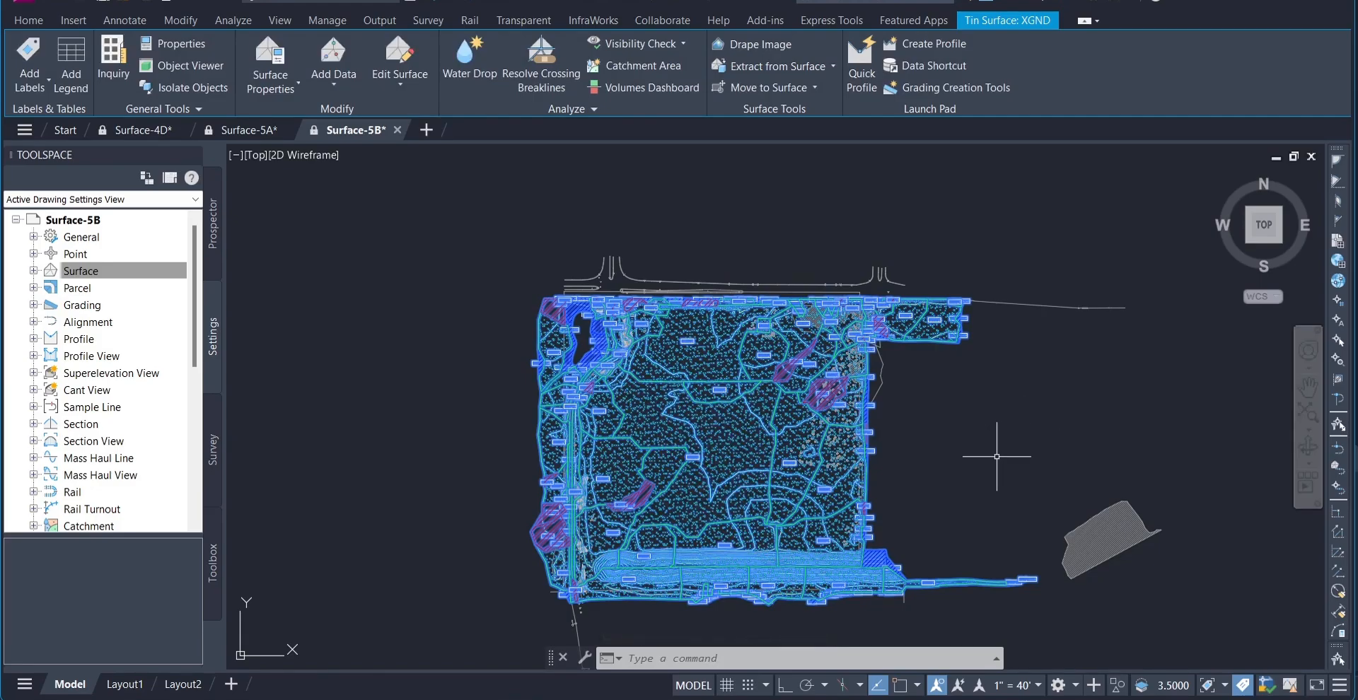
Step: Run the LIST command on the selected XGND surface and read through its reported properties
type("LIST")
key("Return")
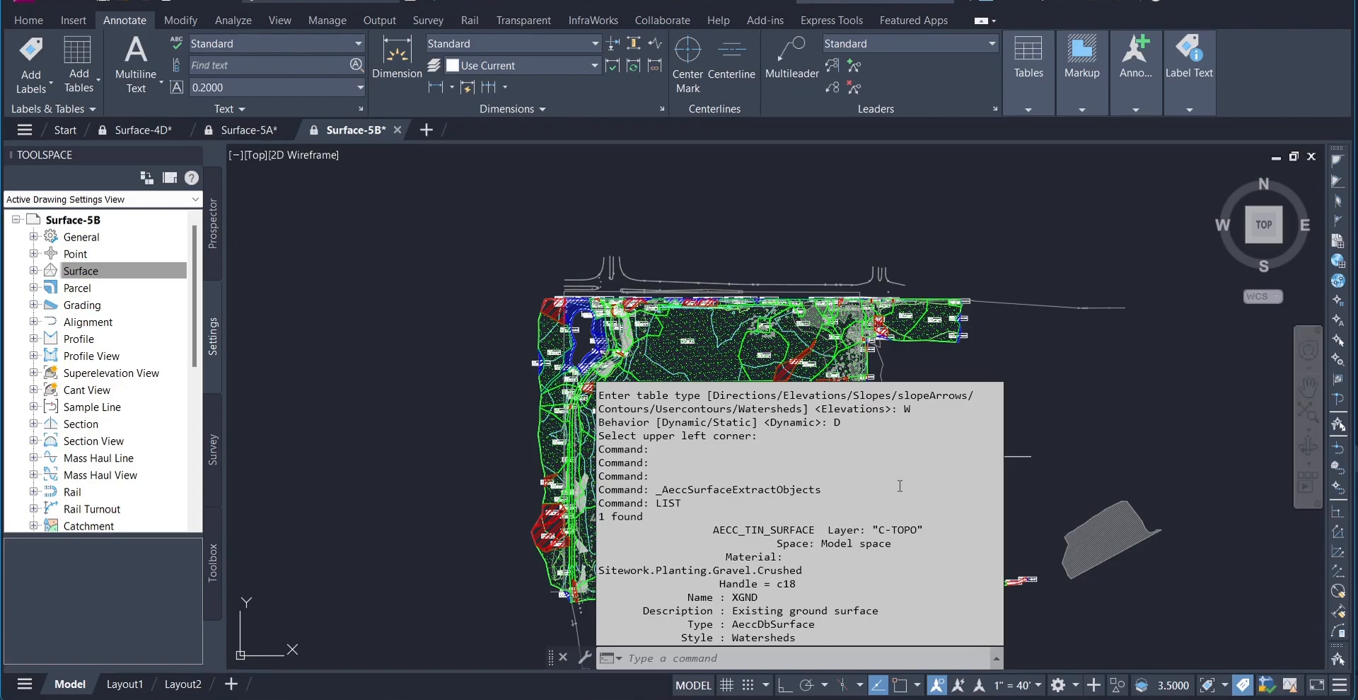
left_click(995, 440)
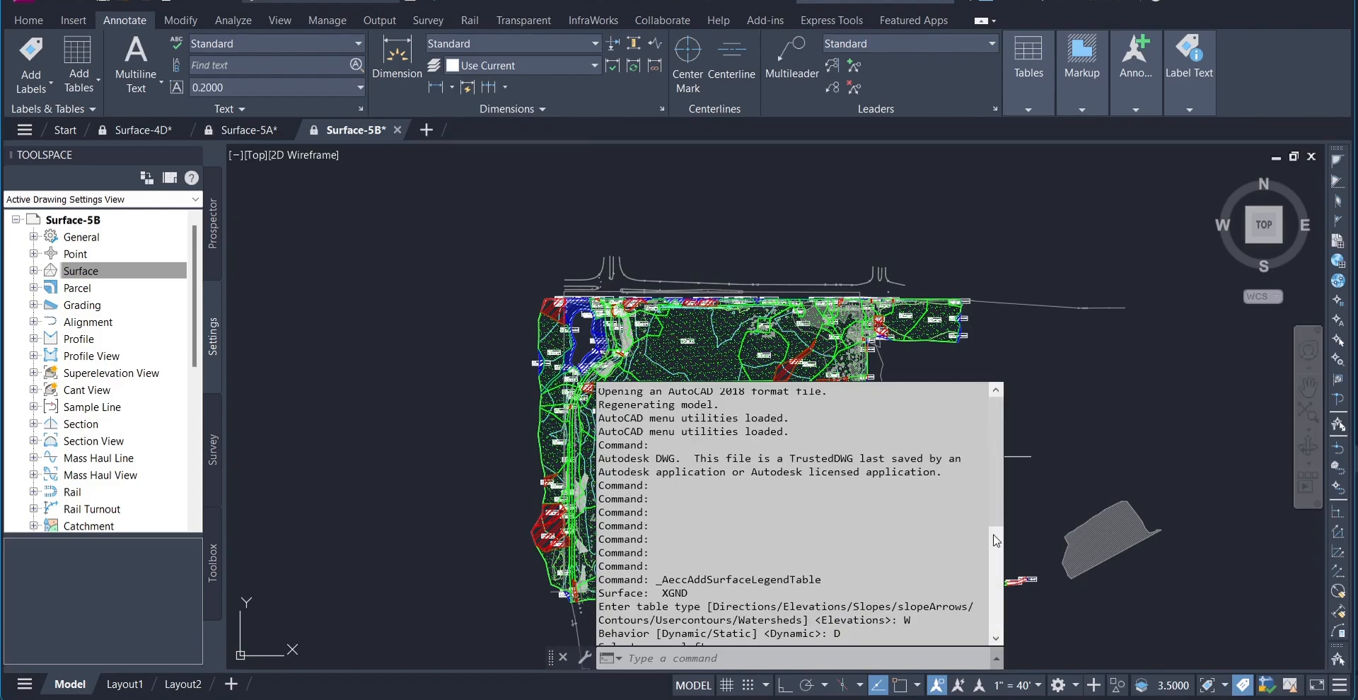
scroll(990, 532, "down", 6)
scroll(990, 532, "up", 5)
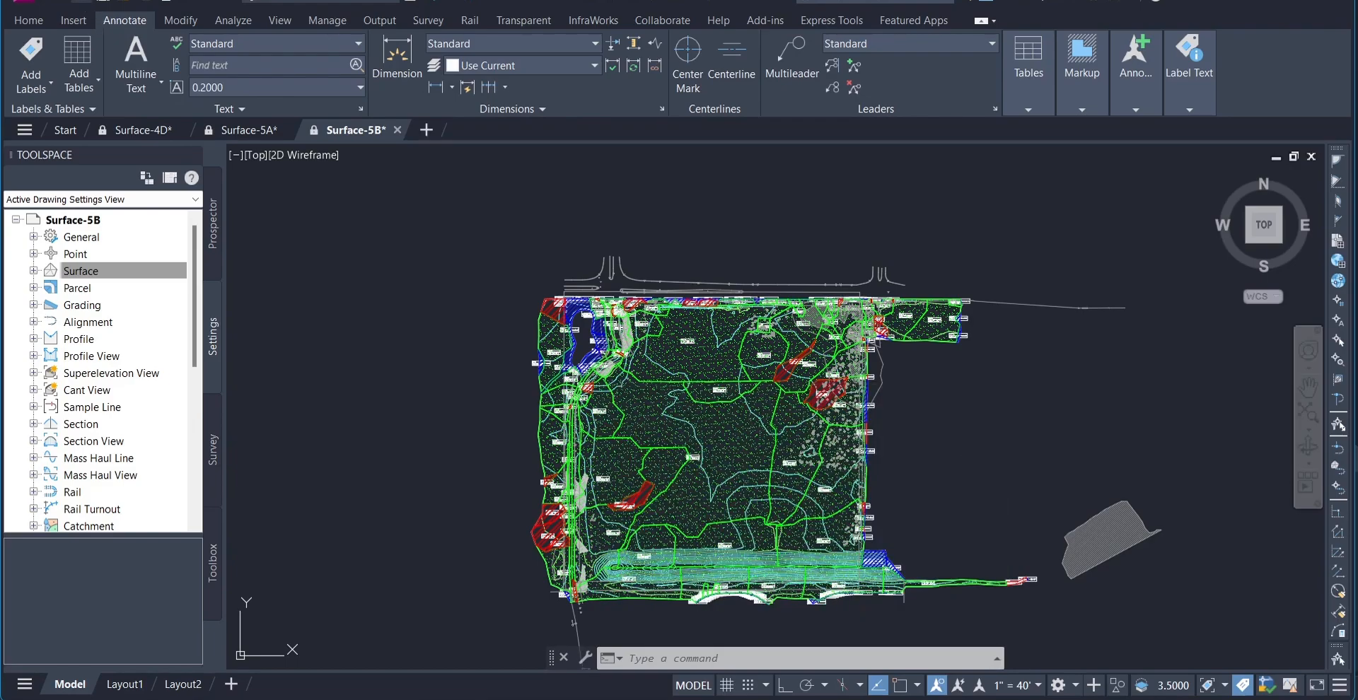
Step: Open the Surface-5C drawing from the Drawings folder as read-only
left_click(82, 2)
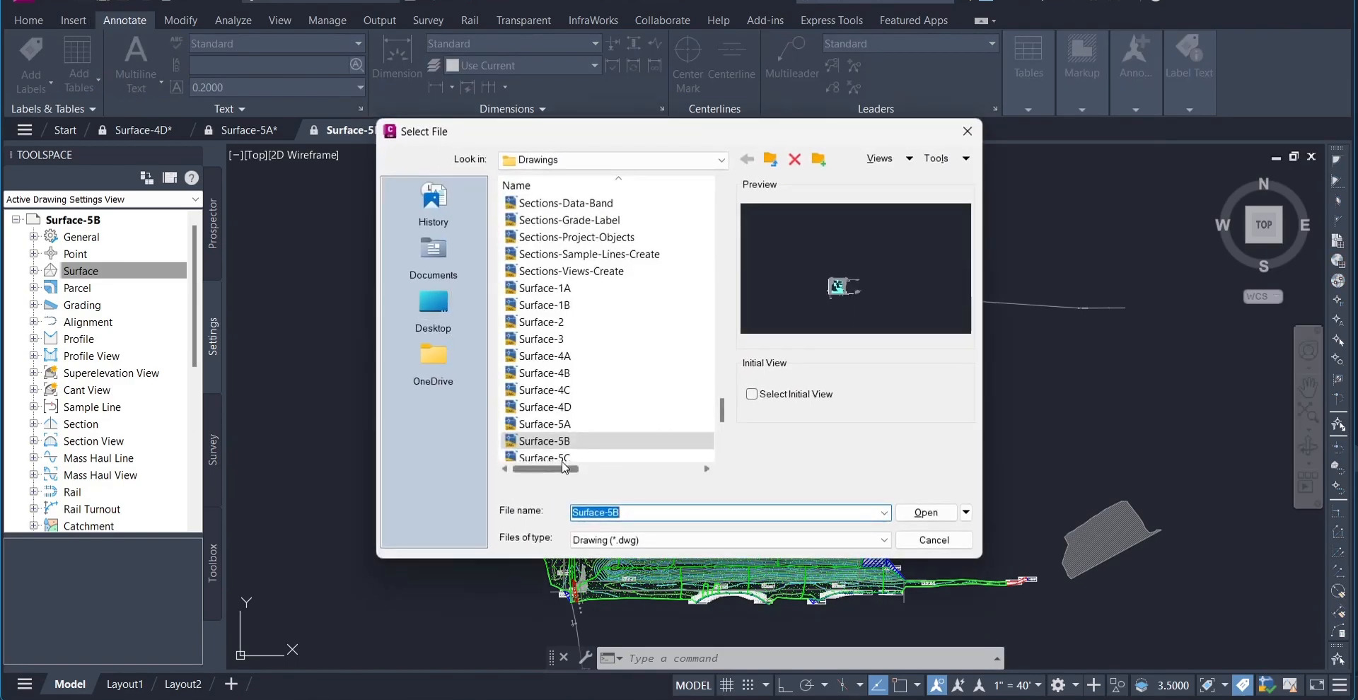
left_click(558, 458)
left_click(920, 515)
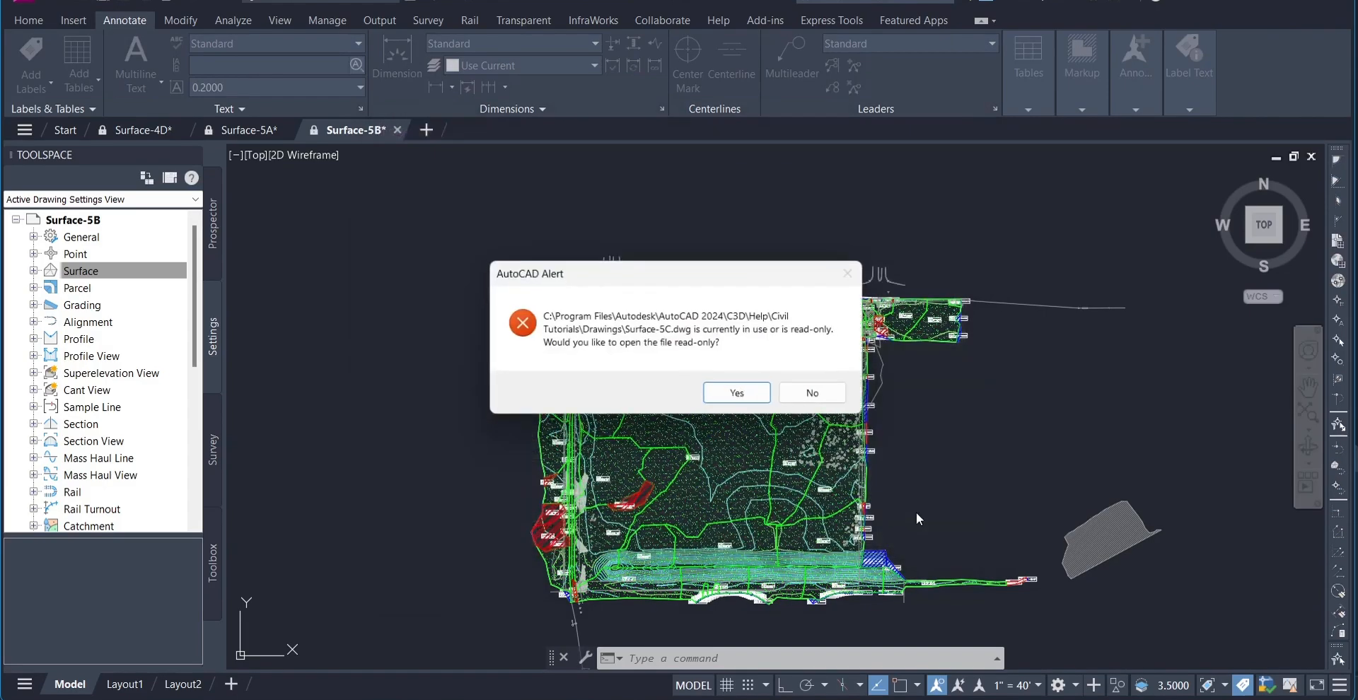
left_click(726, 390)
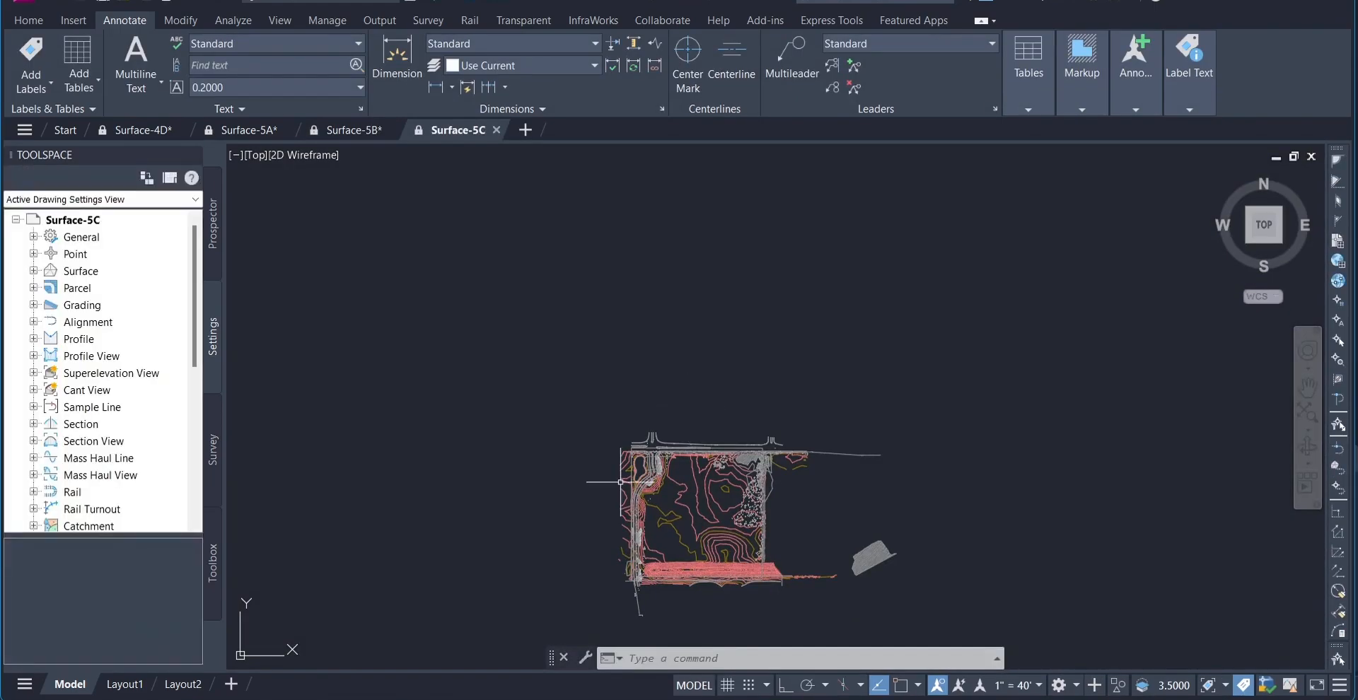
Step: Start the Water Drop command on the XGND surface with 2D Polyline paths on layer C-TOPO-WSHD and WD Start markers
scroll(620, 482, "up", 2)
mouse_move(576, 491)
middle_mouse_down()
mouse_move(533, 393)
mouse_move(533, 354)
middle_mouse_up()
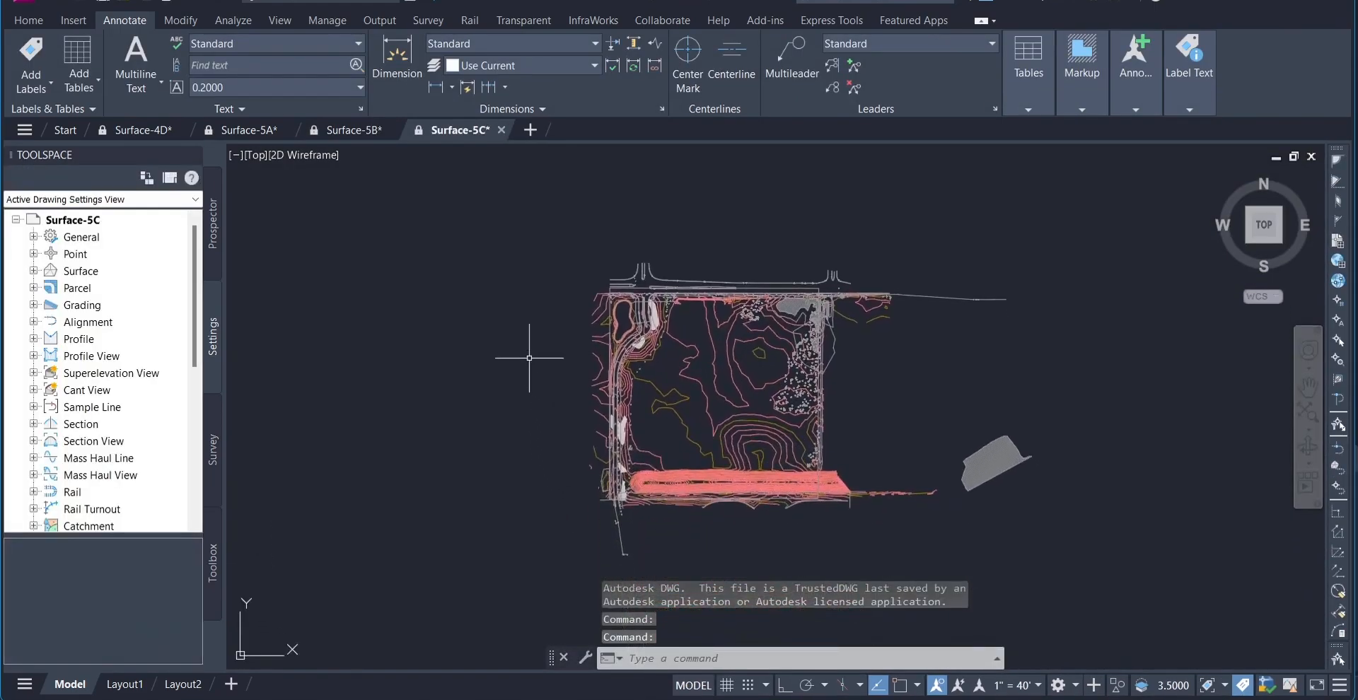
scroll(529, 358, "up", 2)
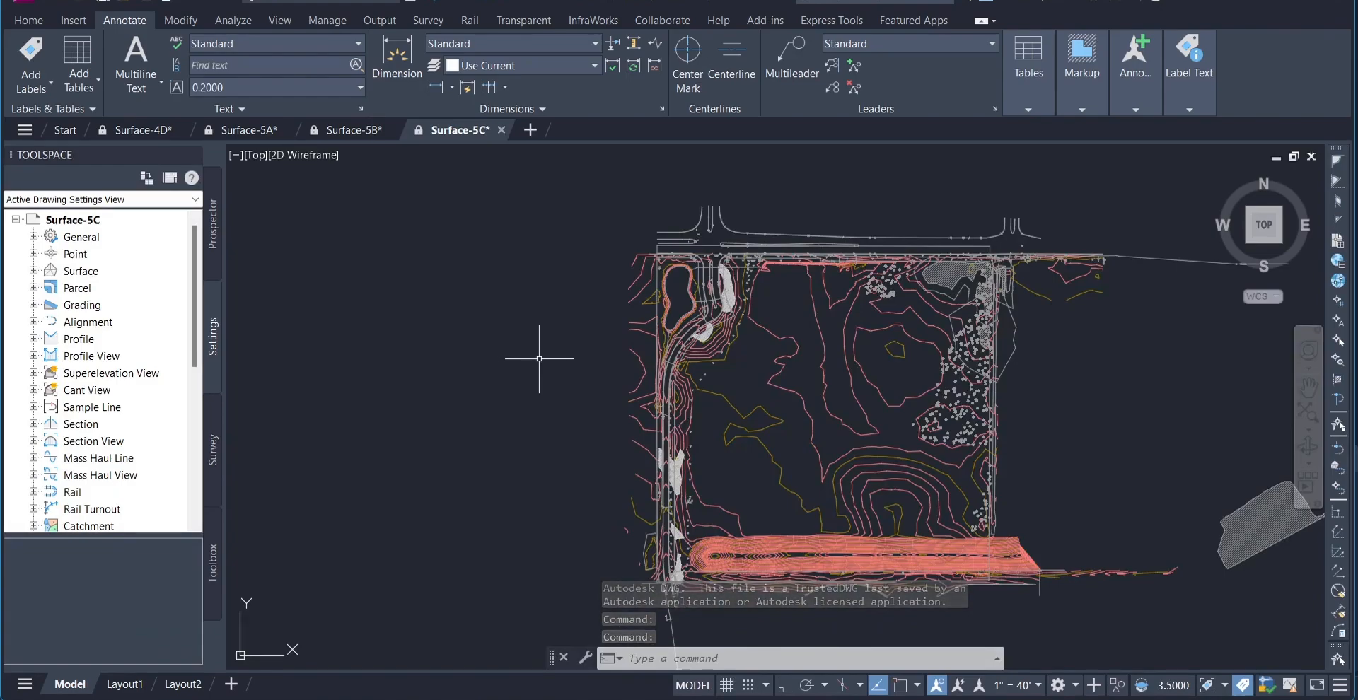
left_click(248, 19)
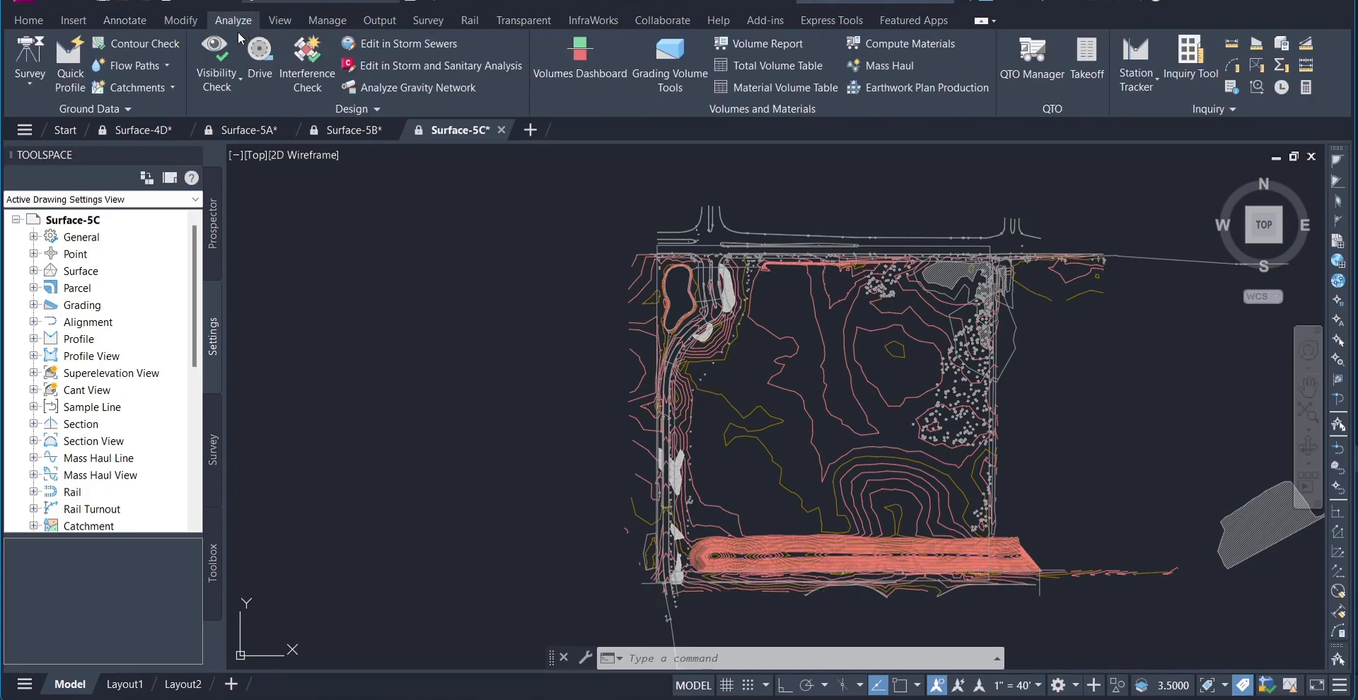
left_click(137, 63)
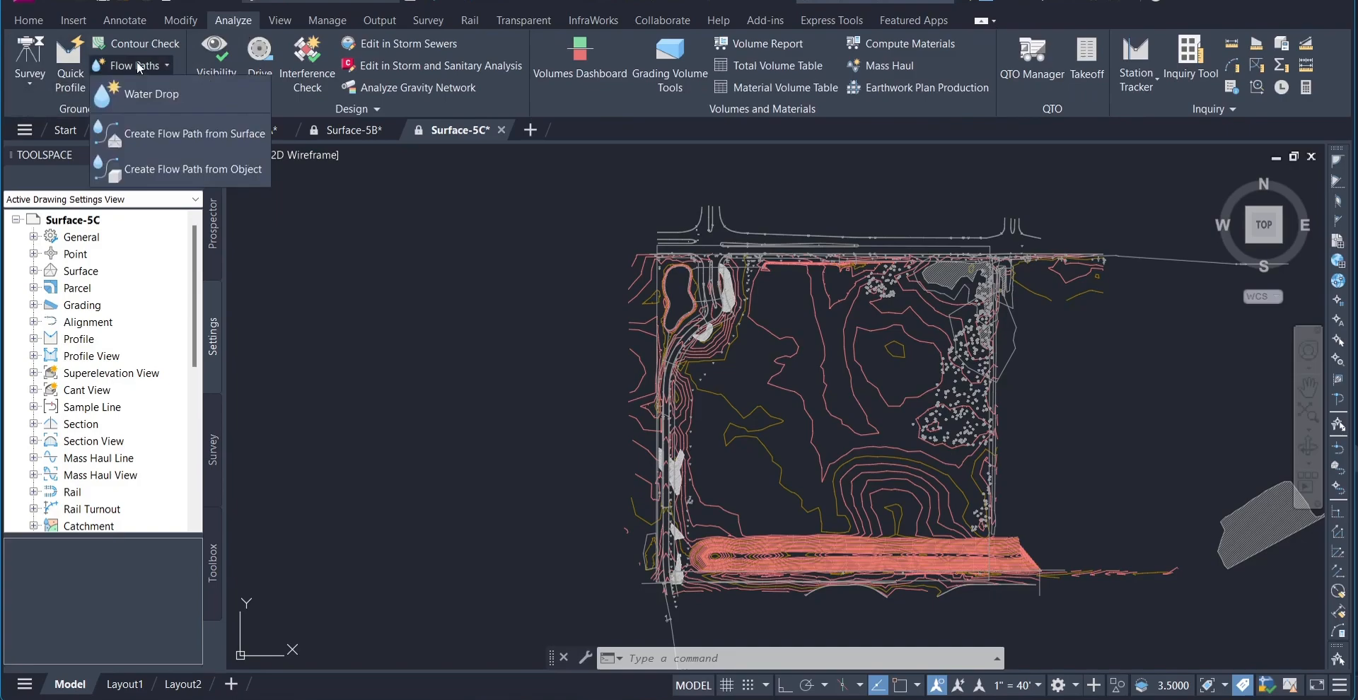
left_click(167, 97)
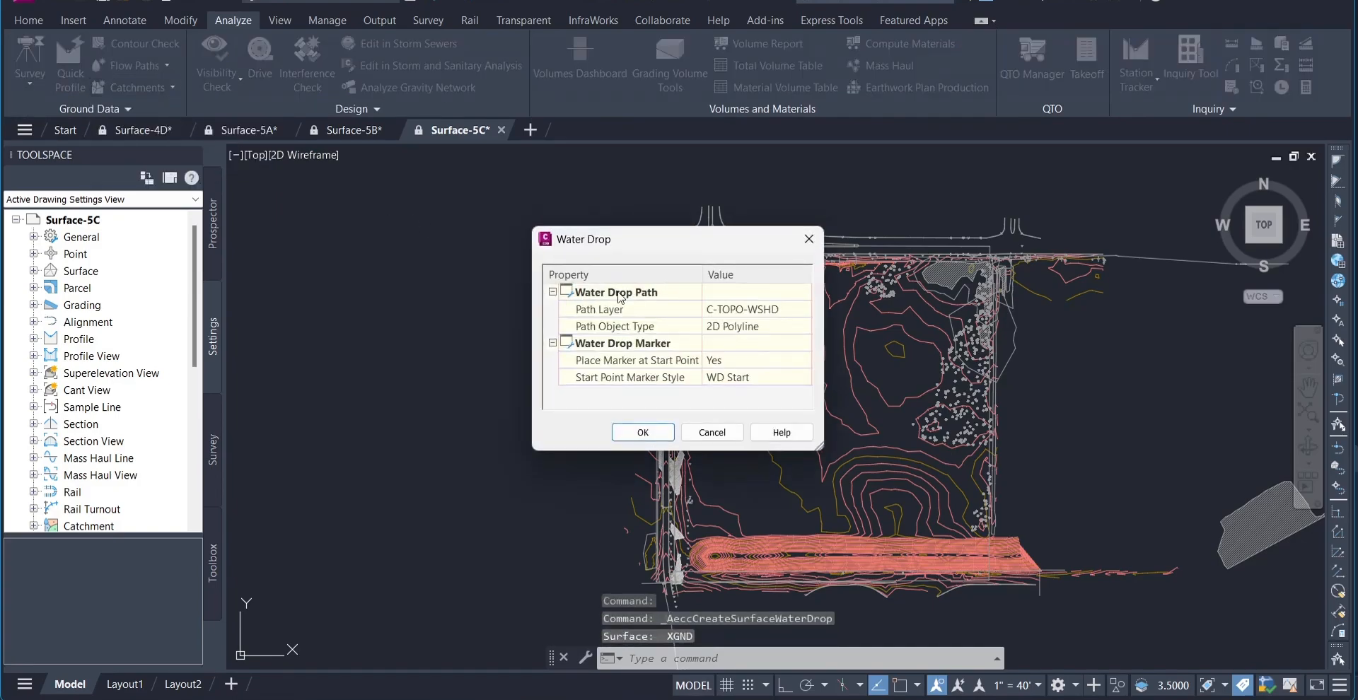
left_click(745, 311)
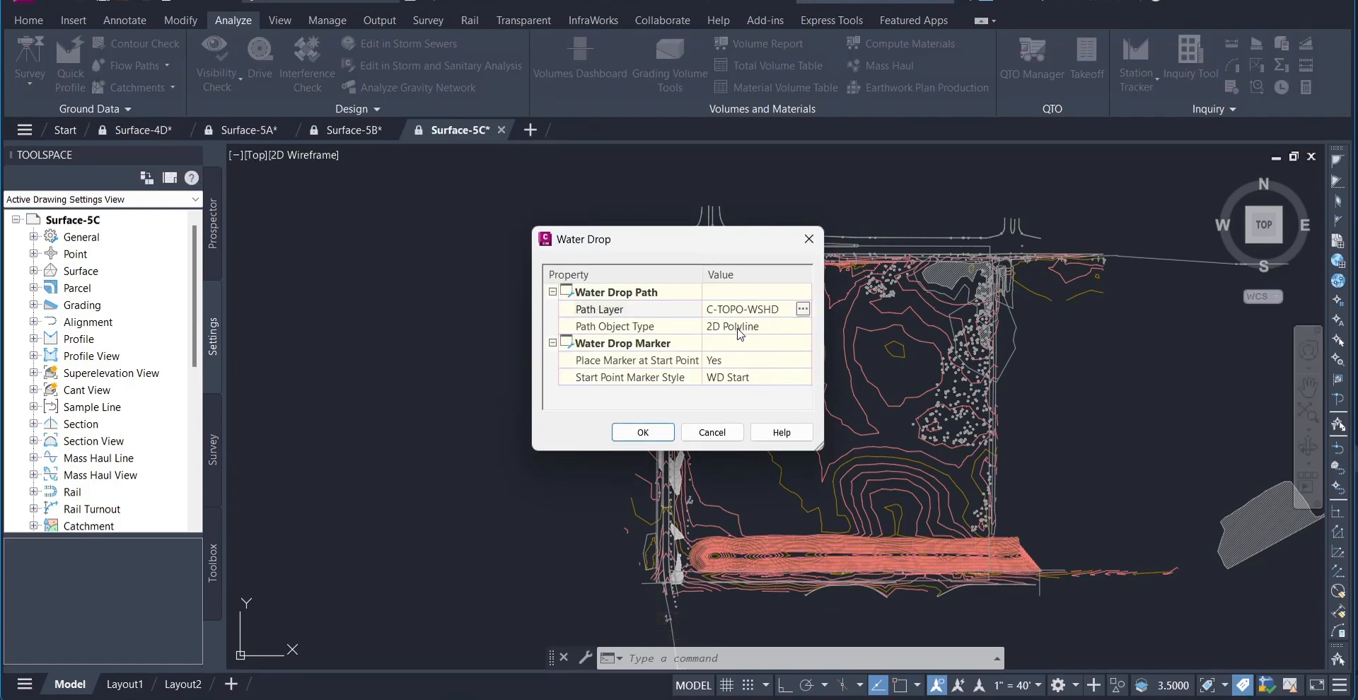
left_click(747, 326)
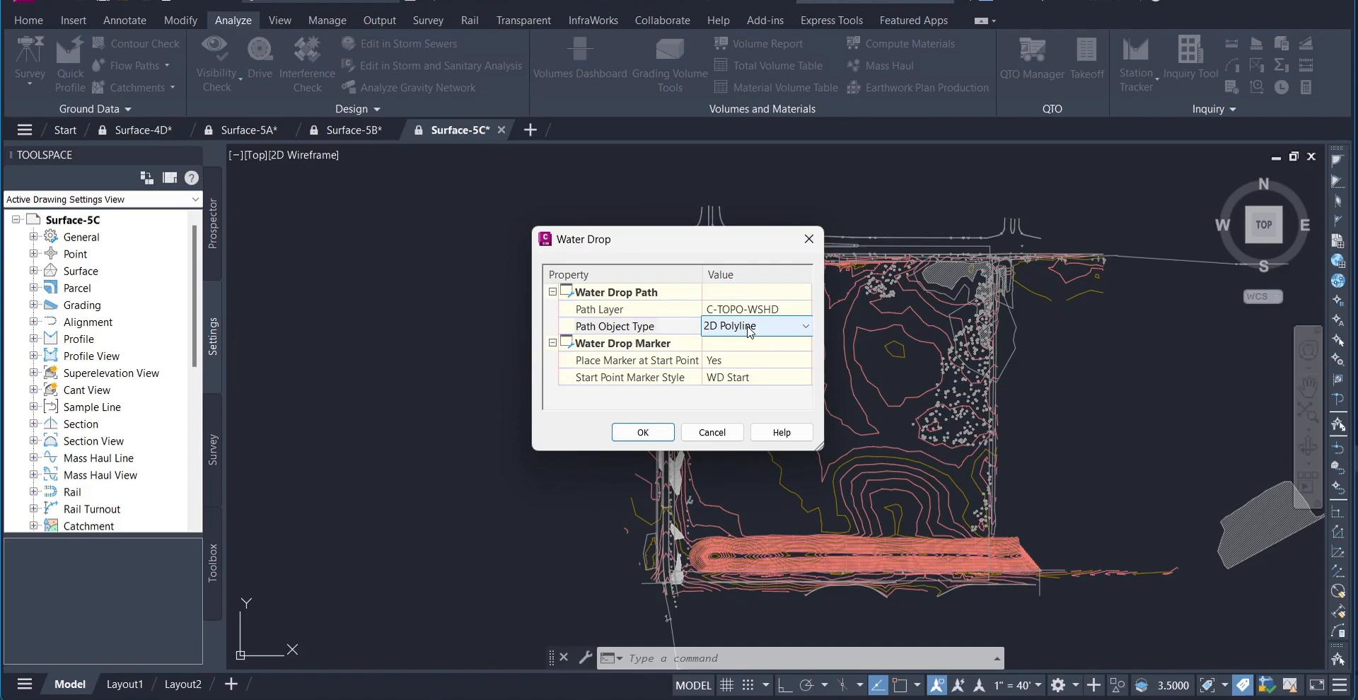
left_click(657, 433)
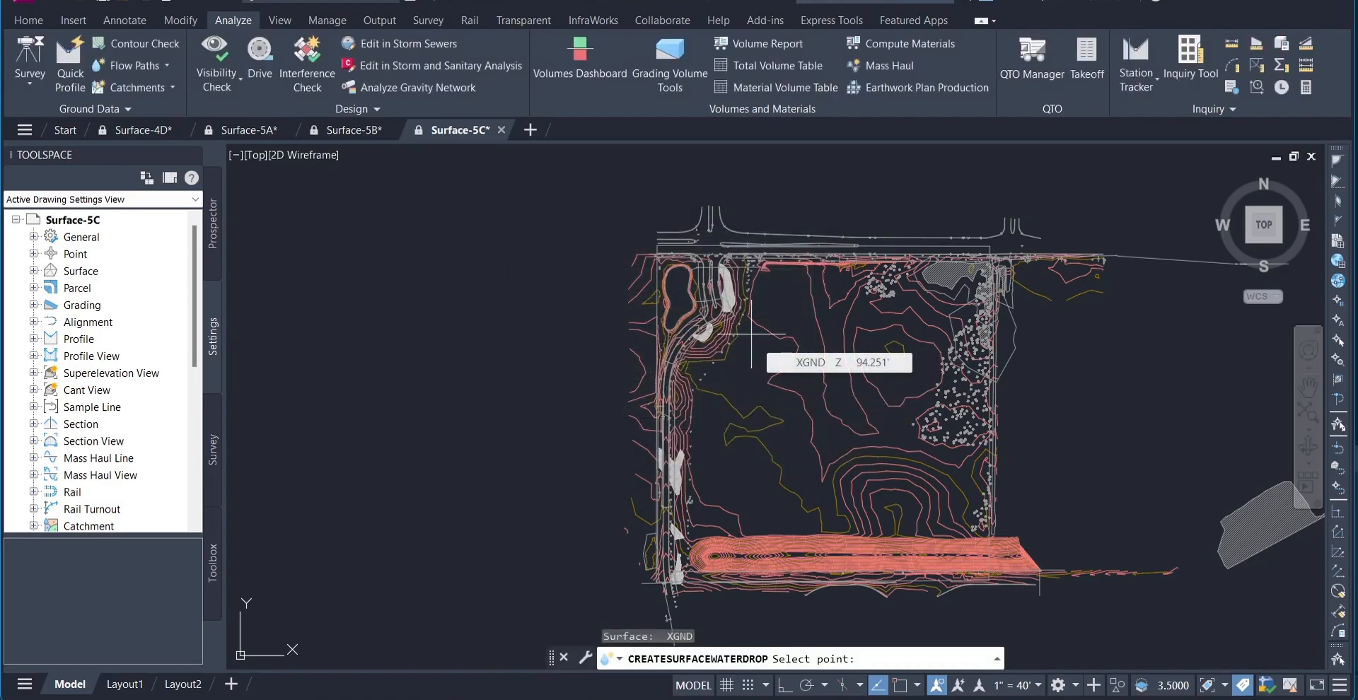
Step: Trace water drop paths from a series of points around and south of the hatched area in the surface's northeast part, ending the command
scroll(751, 334, "up", 5)
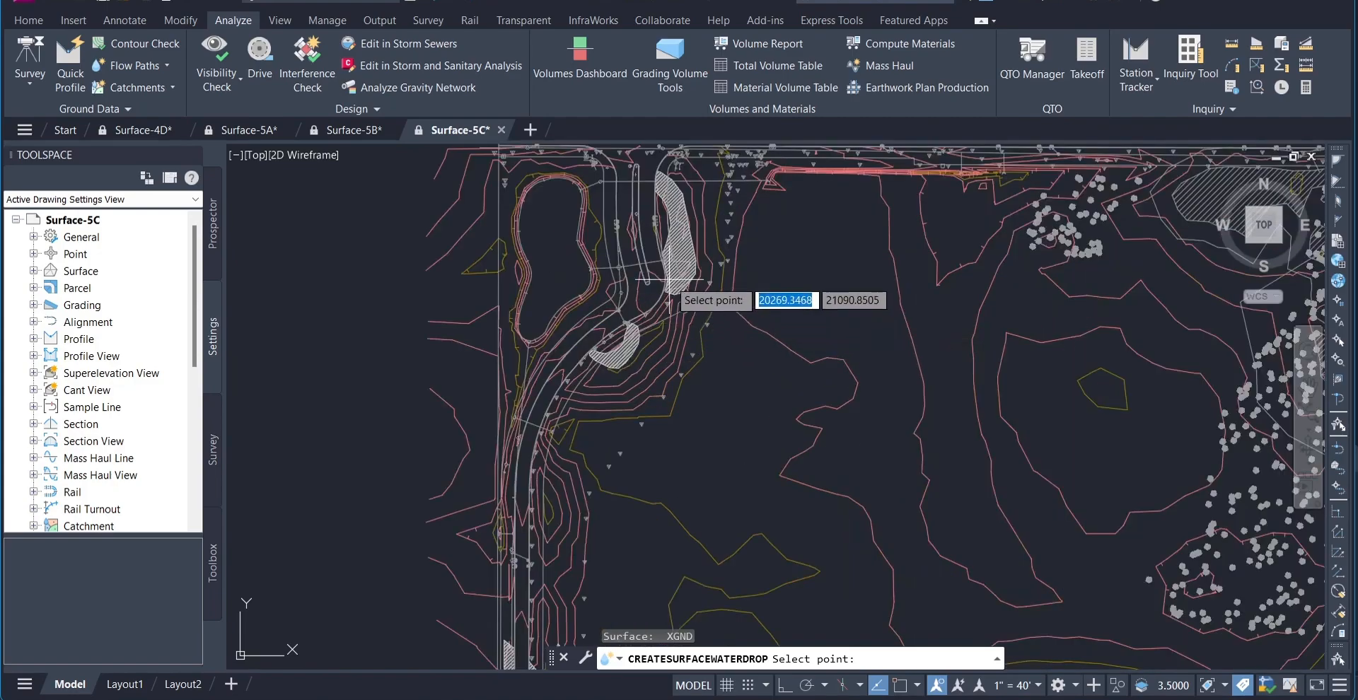
scroll(797, 317, "down", 2)
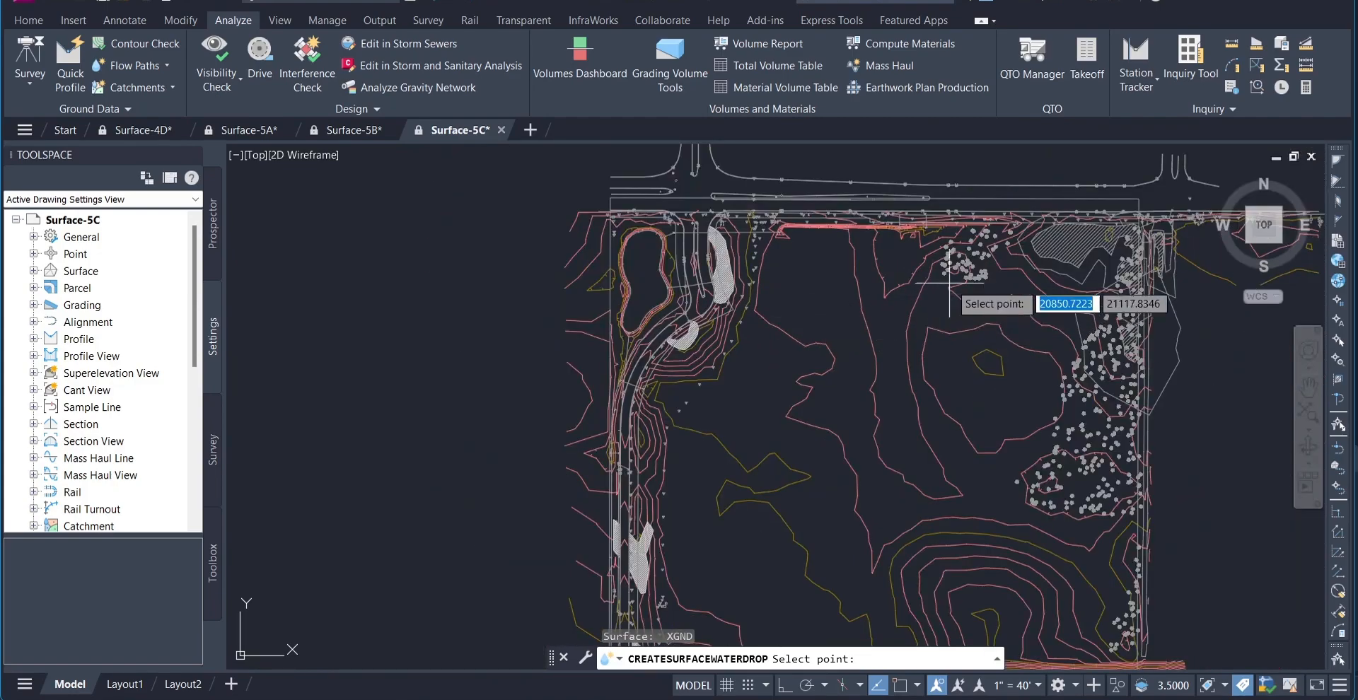
middle_click_drag(952, 280, 735, 344)
left_click(820, 314)
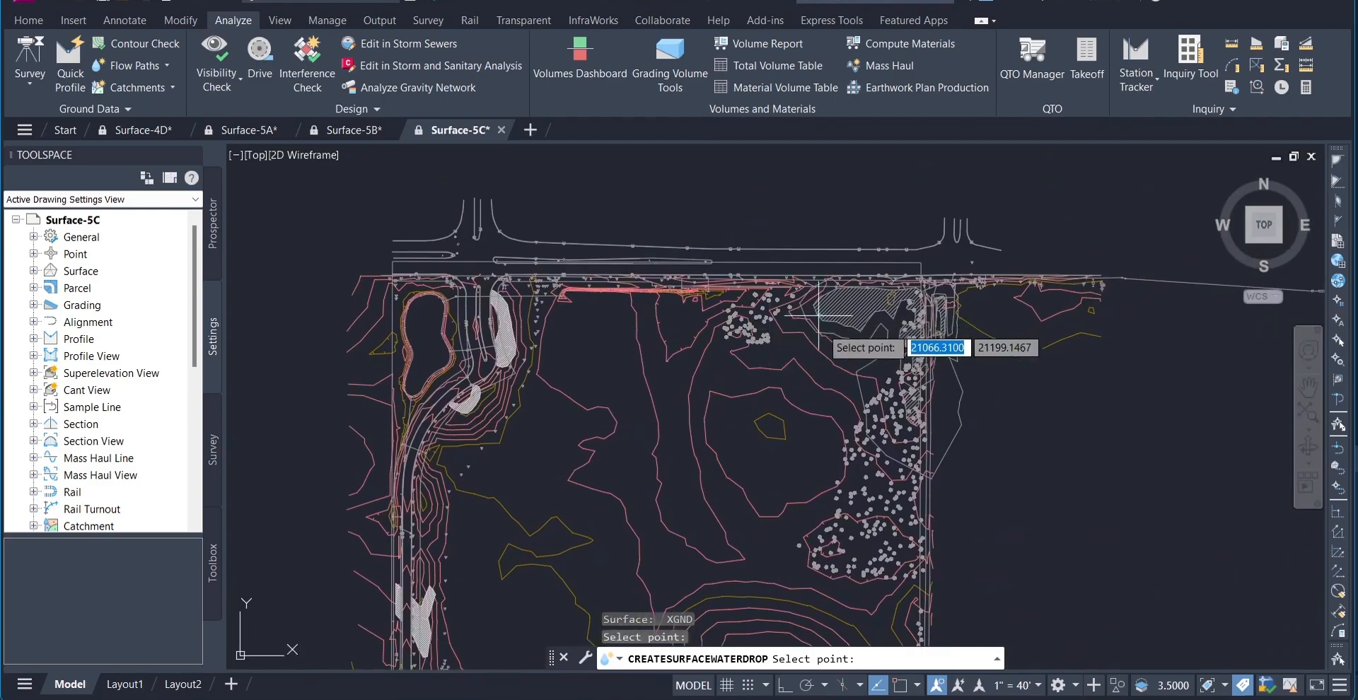
left_click(845, 346)
left_click(794, 352)
scroll(767, 401, "up", 5)
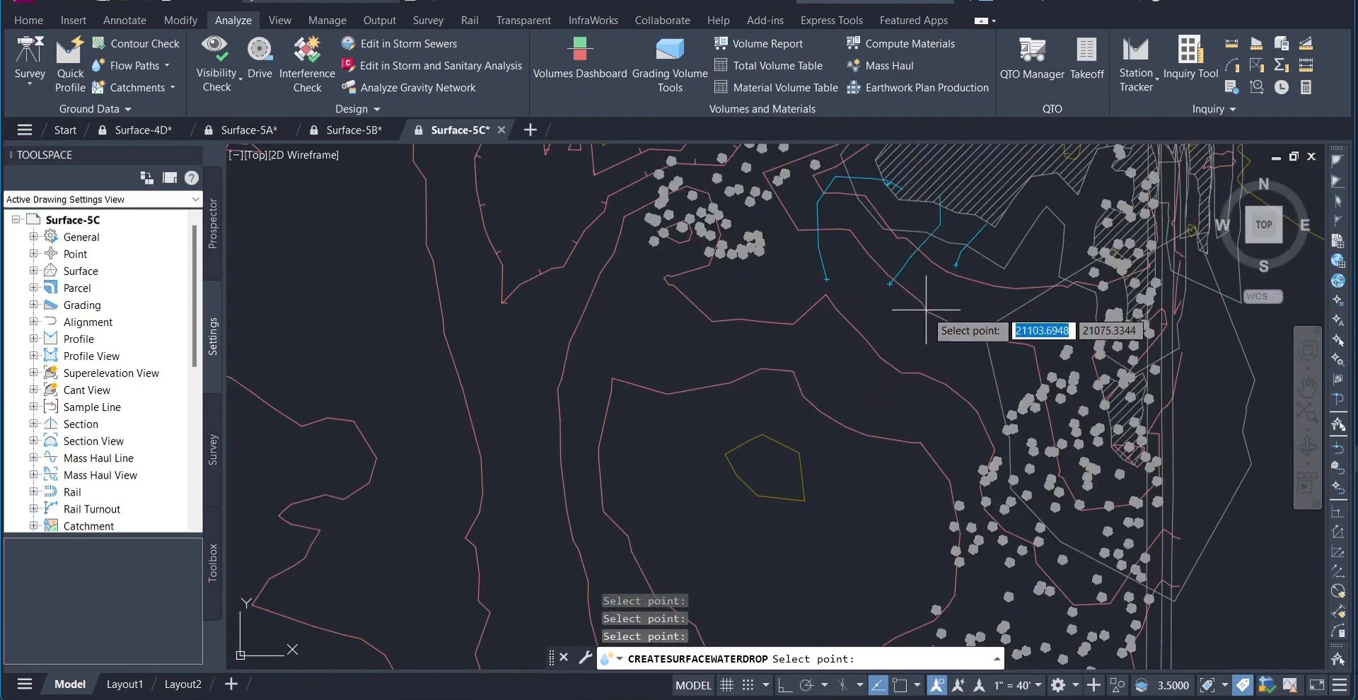
left_click(869, 304)
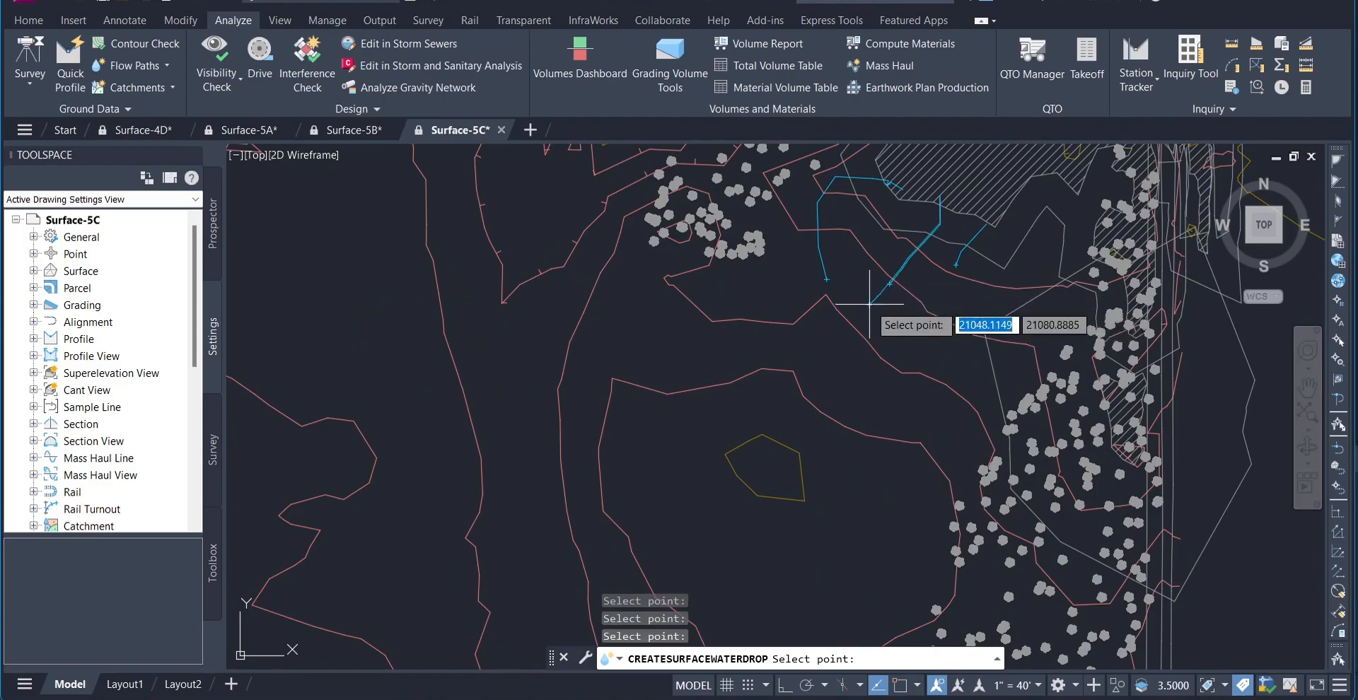
left_click(829, 294)
left_click(828, 331)
left_click(819, 309)
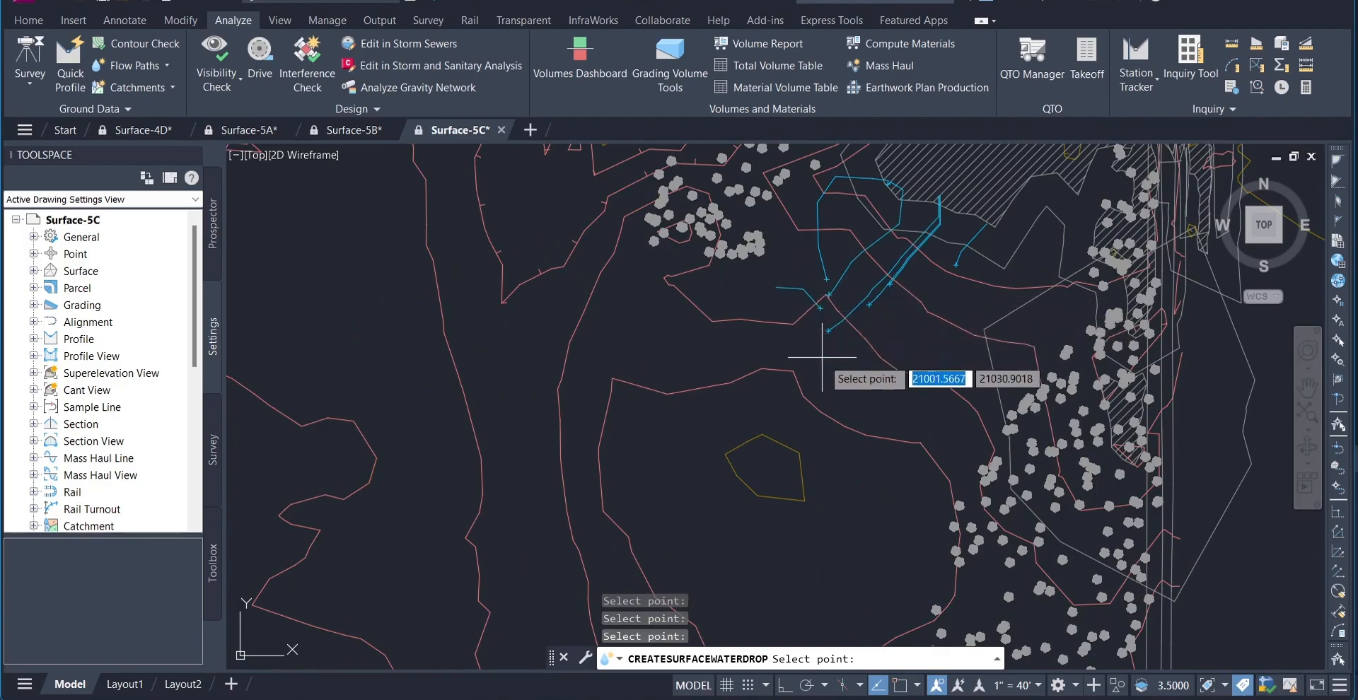
left_click(822, 358)
left_click(897, 335)
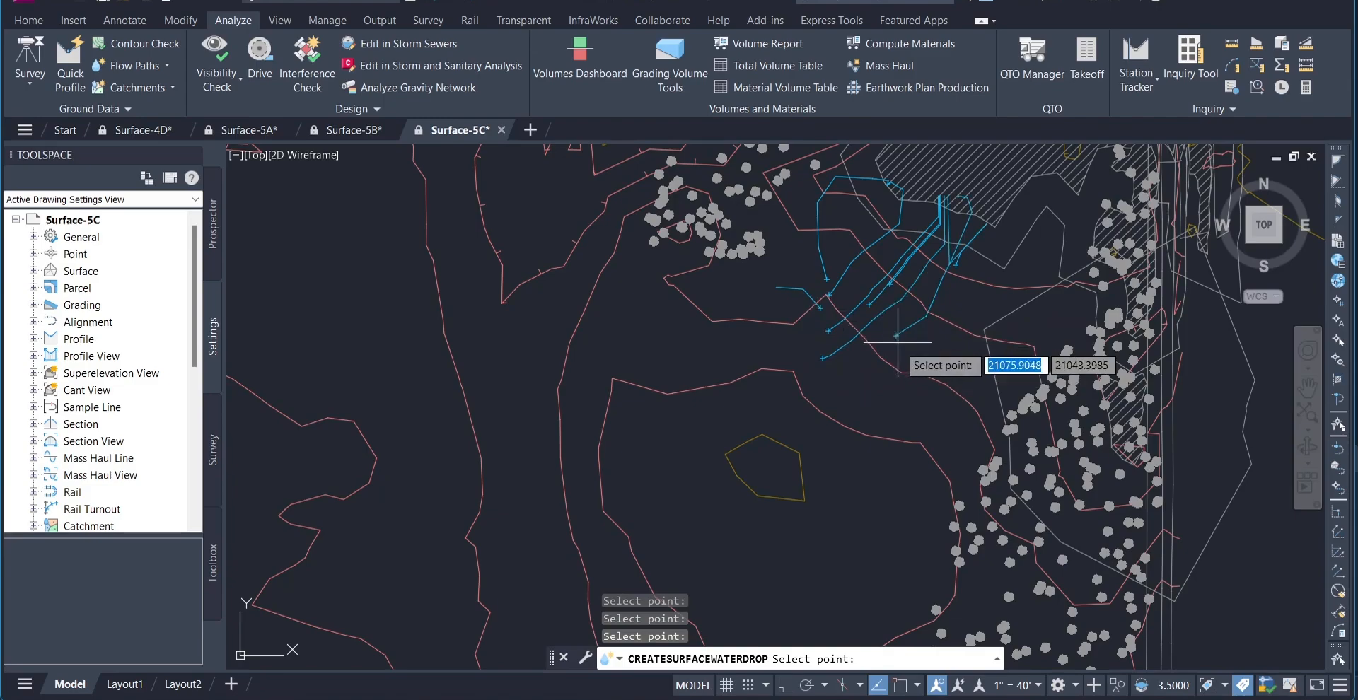
left_click(906, 372)
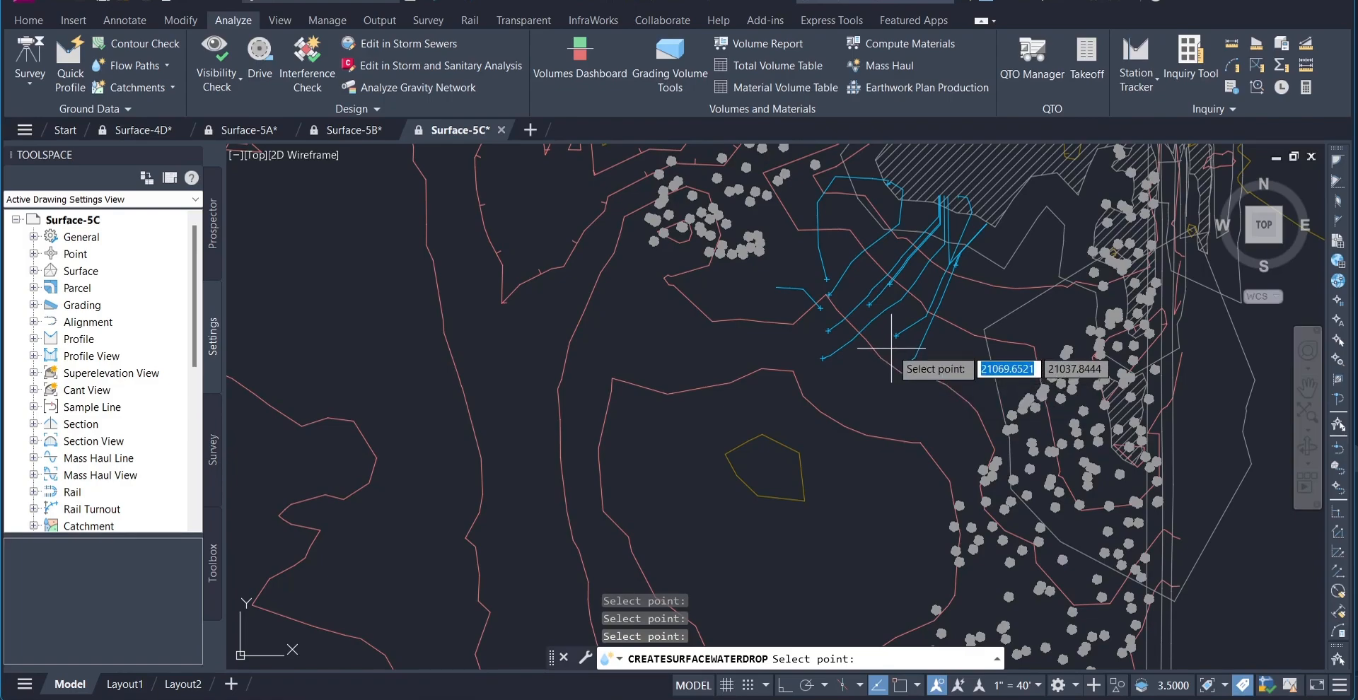
key("Return")
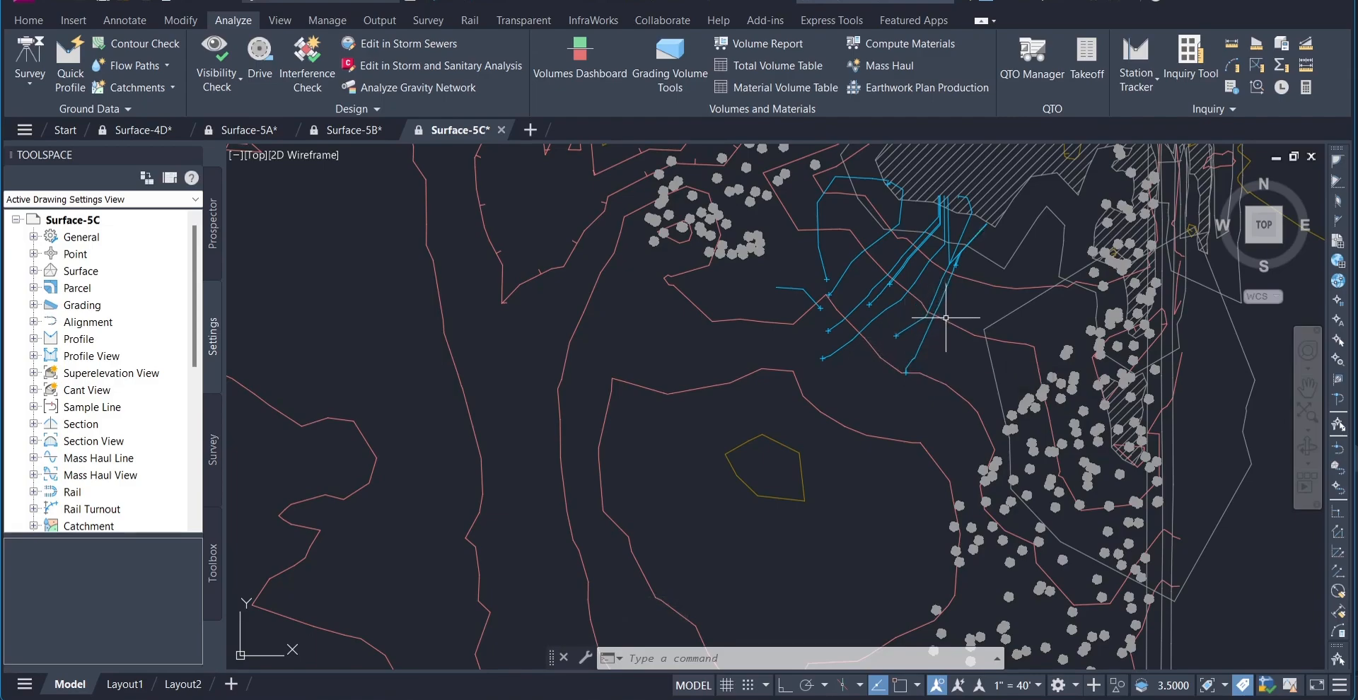
Step: Start the Catchment Area command on the XGND surface and set its discharge point style to Catchment
mouse_move(948, 322)
left_click(149, 95)
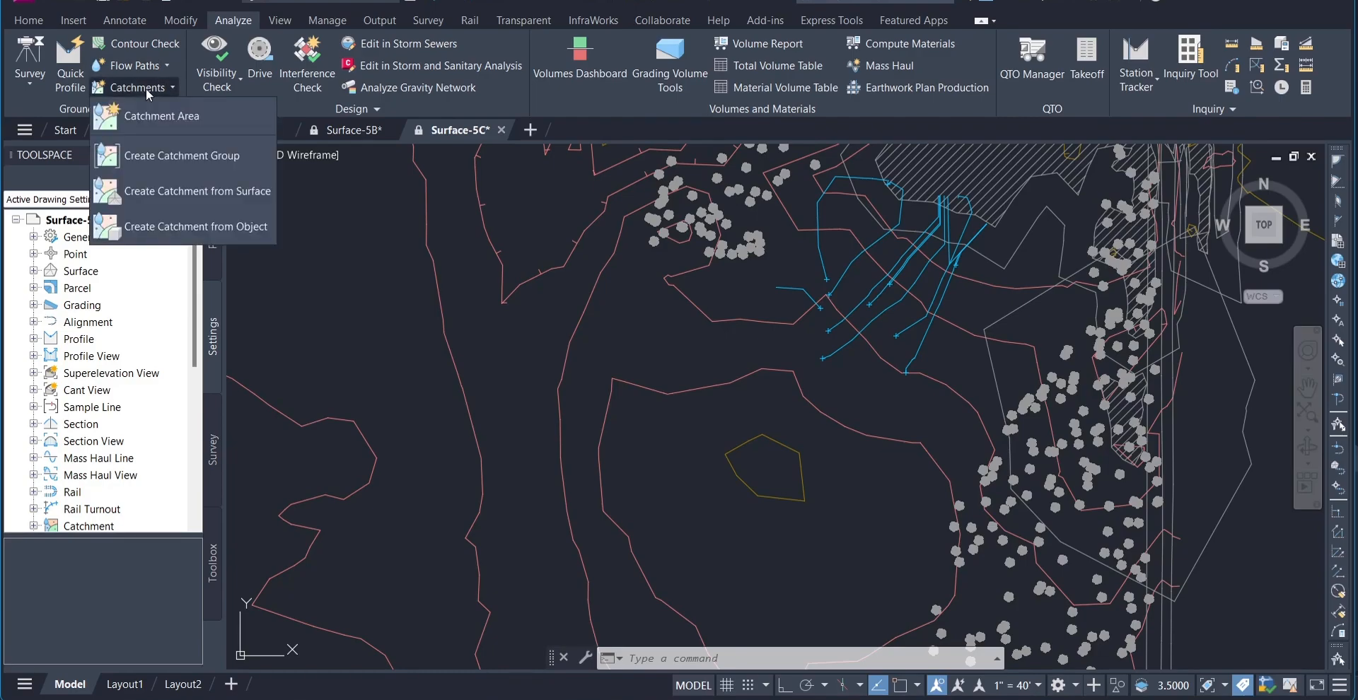
left_click(168, 117)
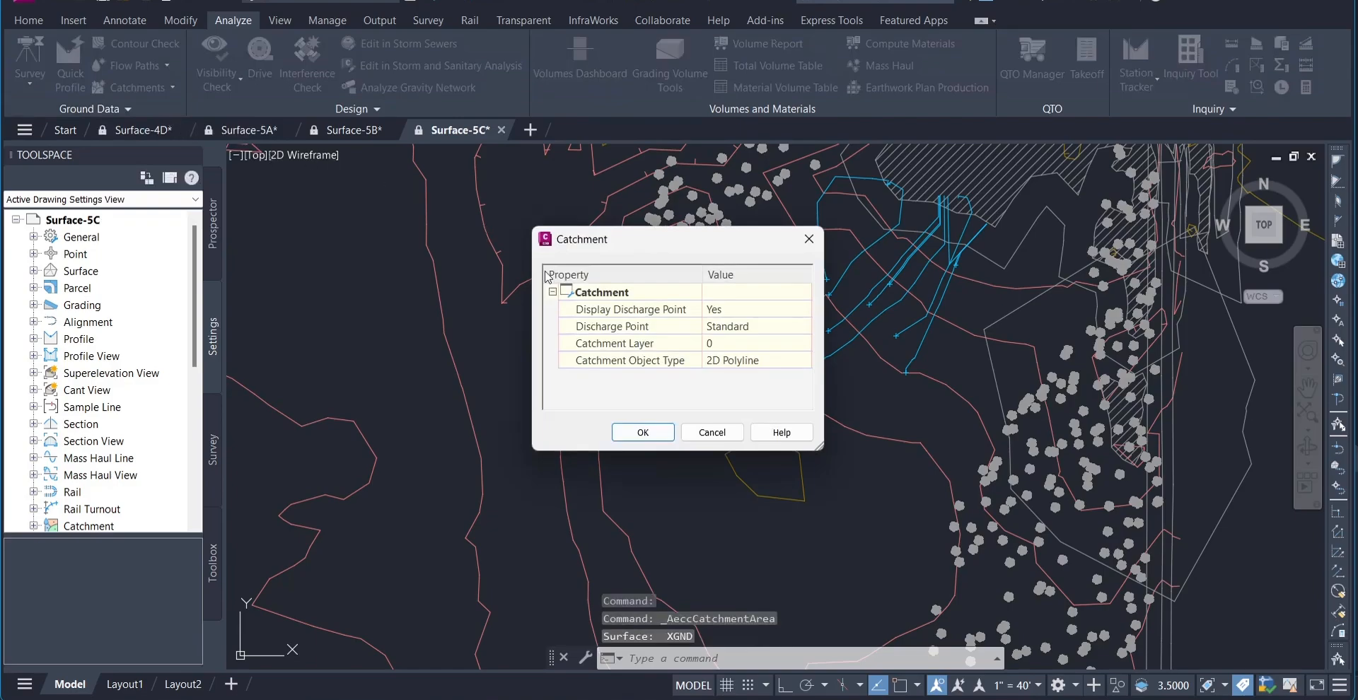
left_click(729, 328)
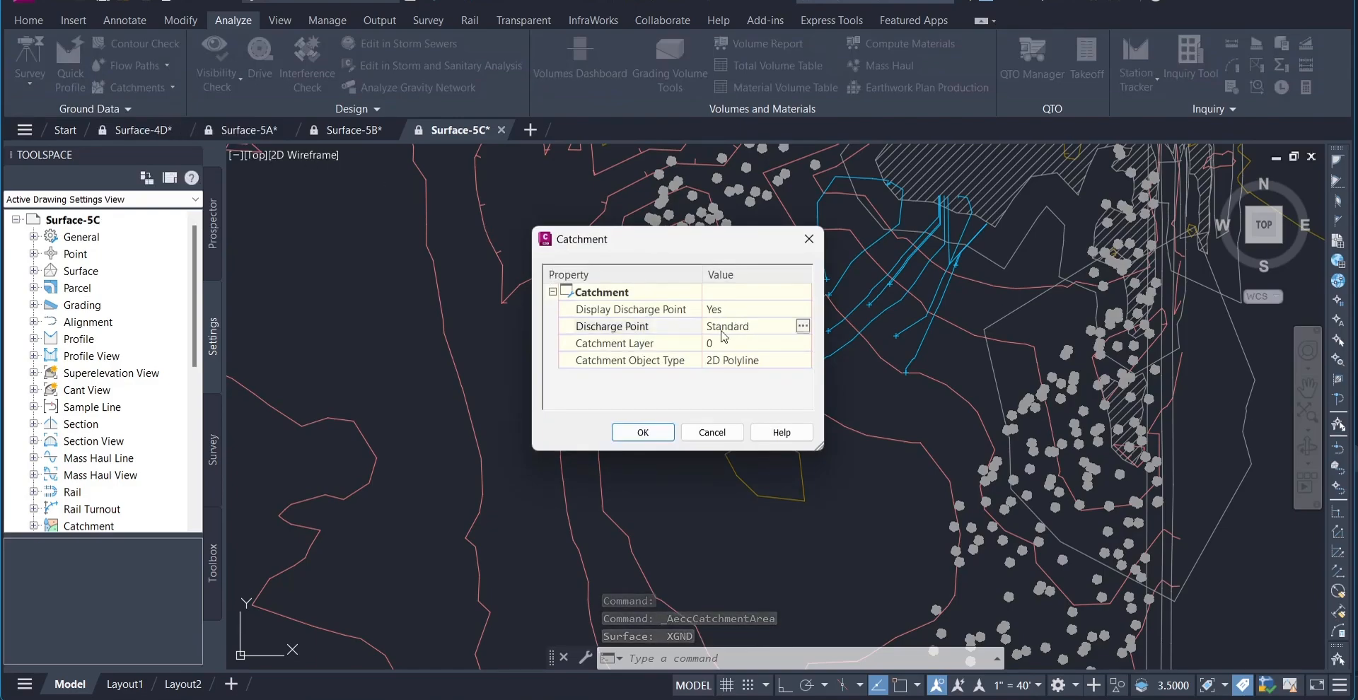
left_click(804, 327)
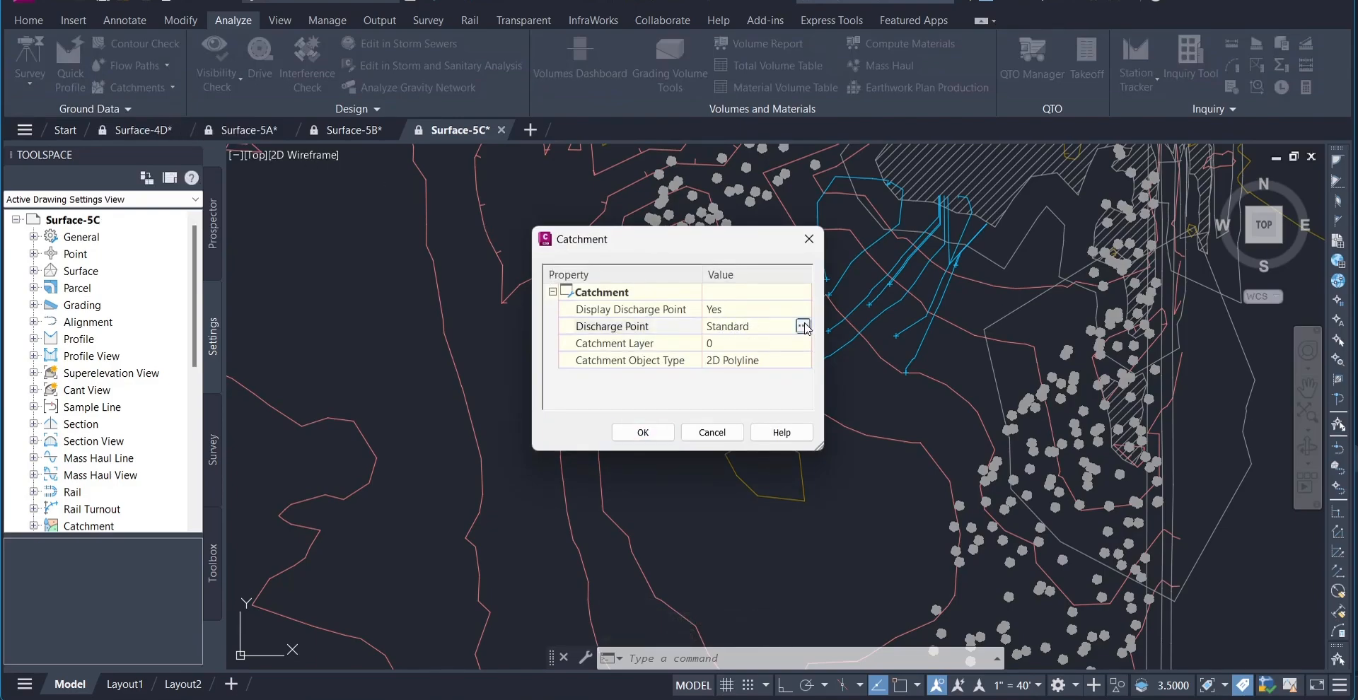
left_click(689, 343)
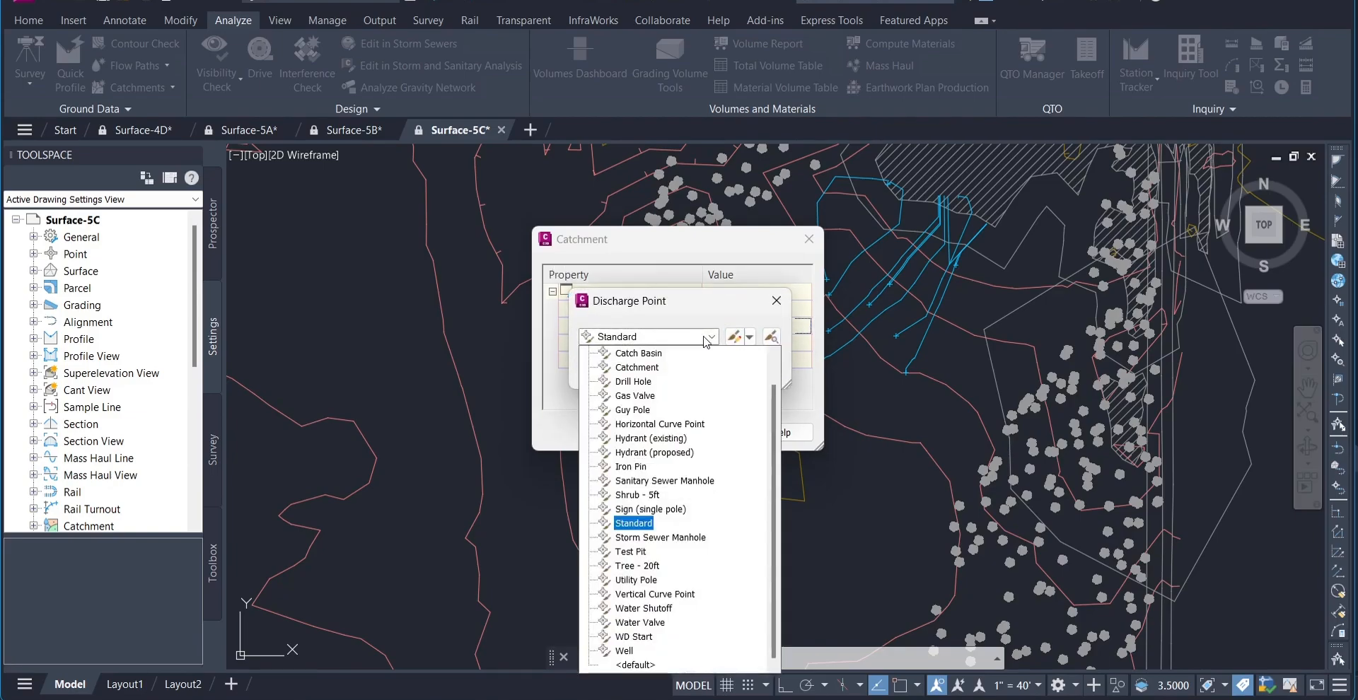
left_click(652, 366)
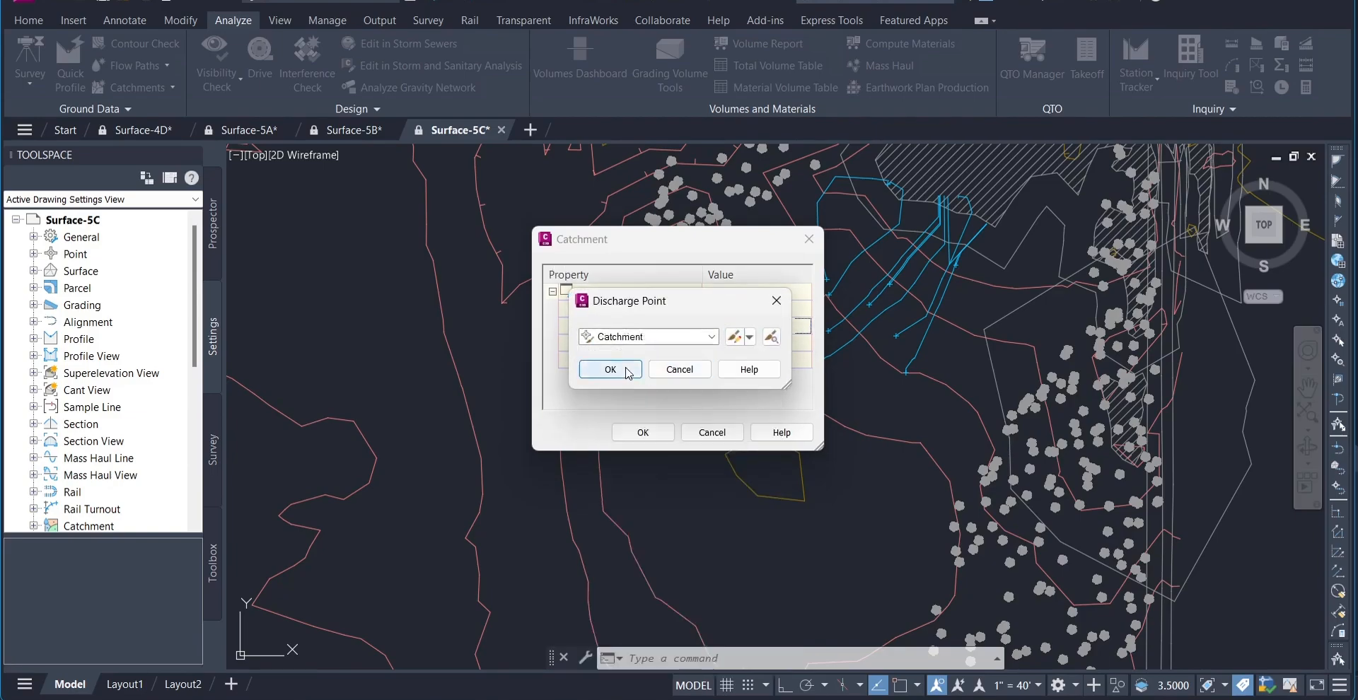
left_click(627, 370)
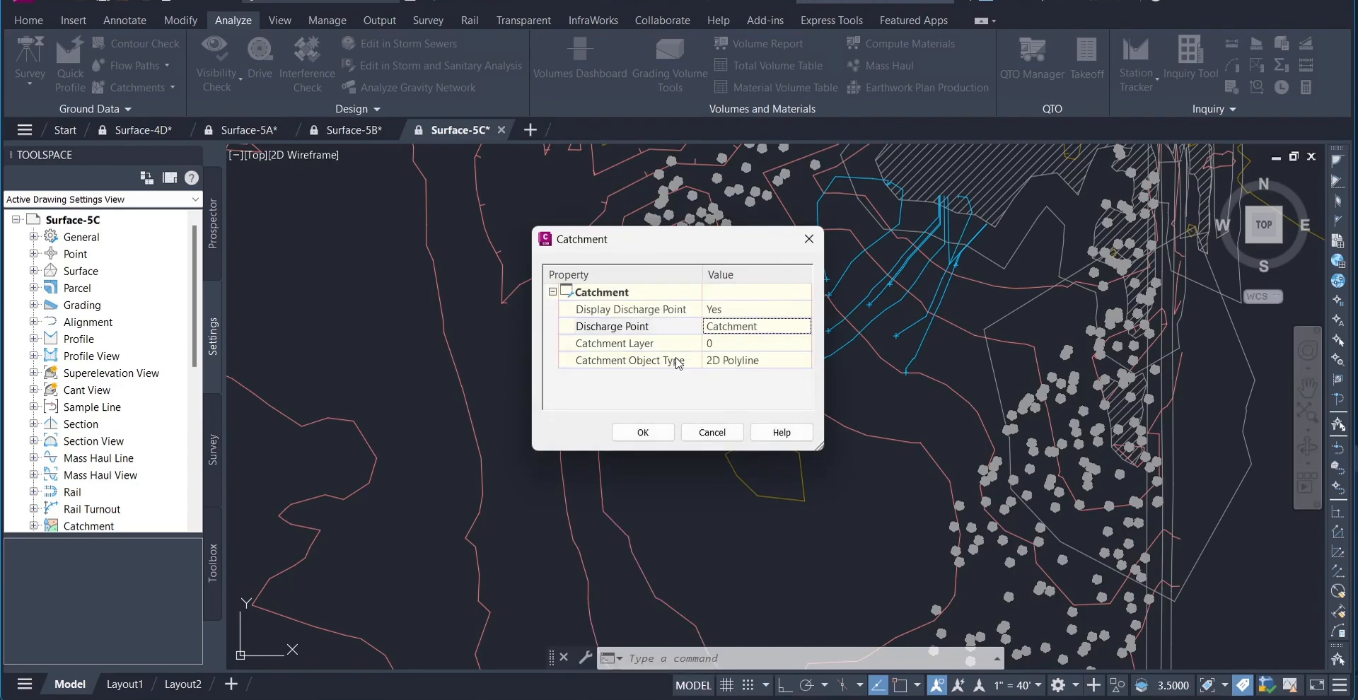
Step: Set the catchment layer to C-TOPO-CATCH with 2D Polyline as the object type, and accept the catchment settings
left_click(729, 343)
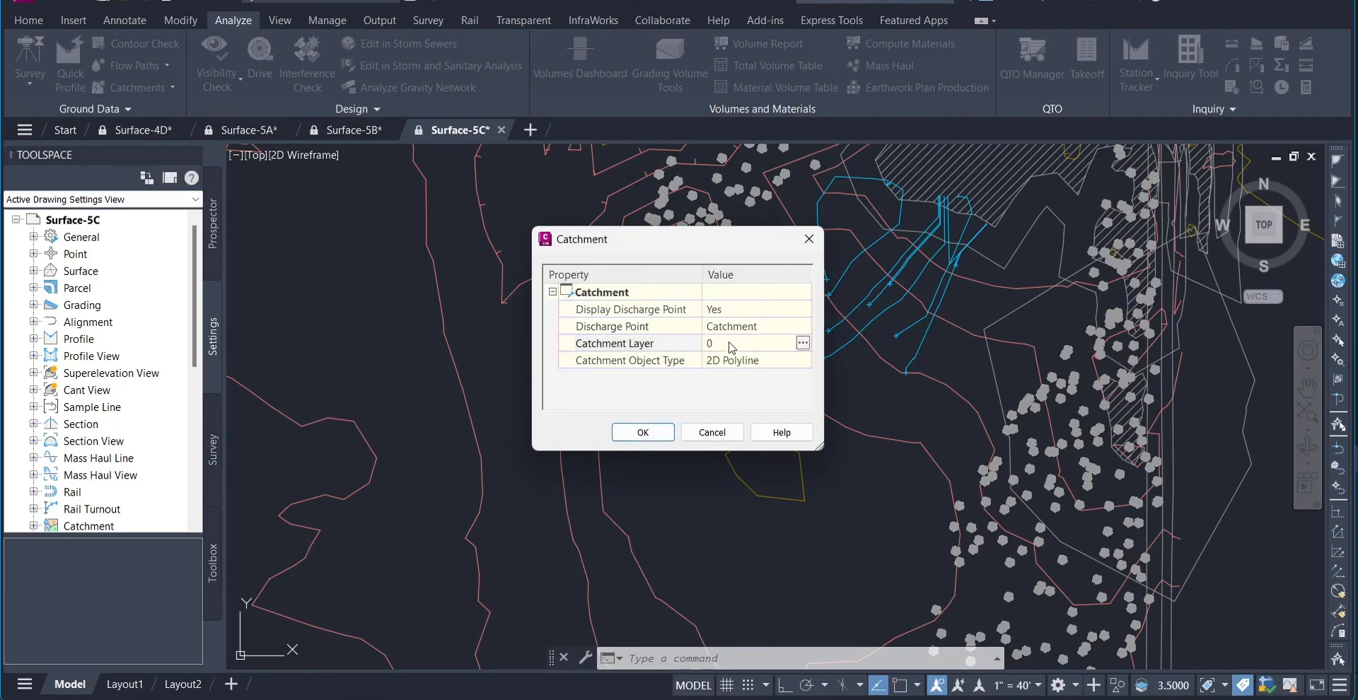
left_click(803, 343)
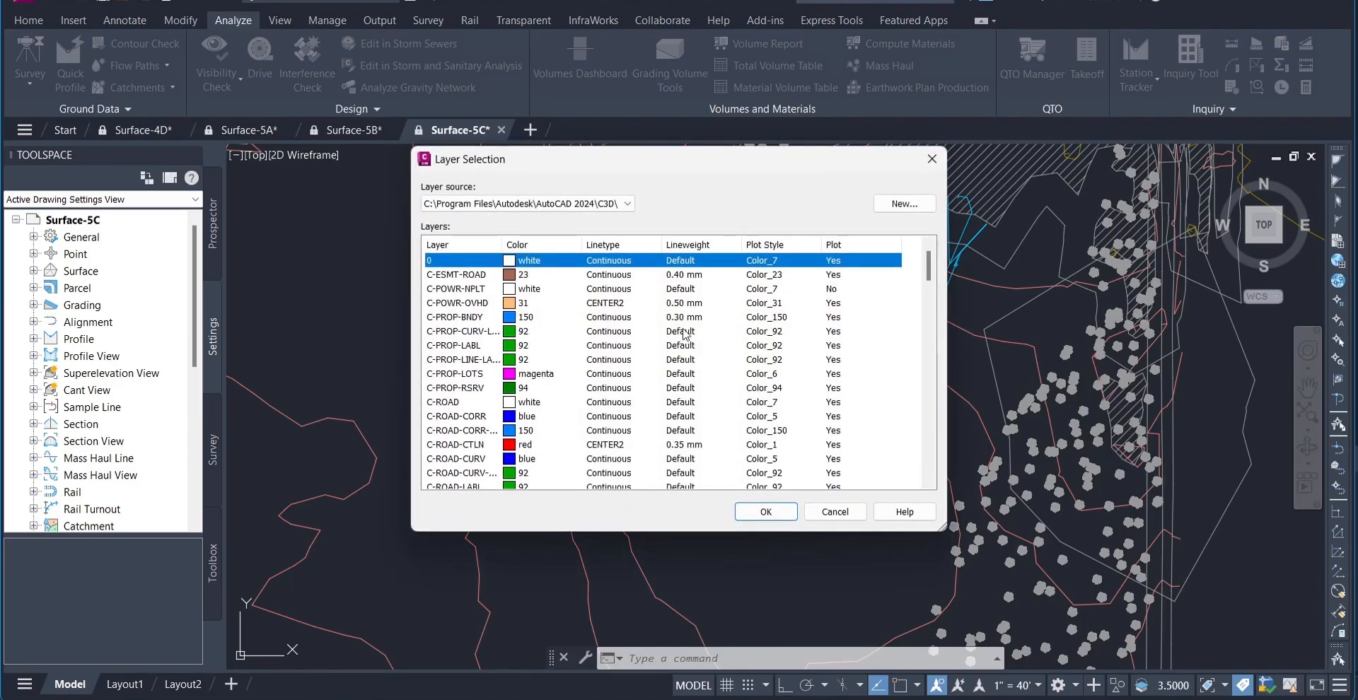
scroll(495, 293, "down", 7)
scroll(490, 298, "down", 6)
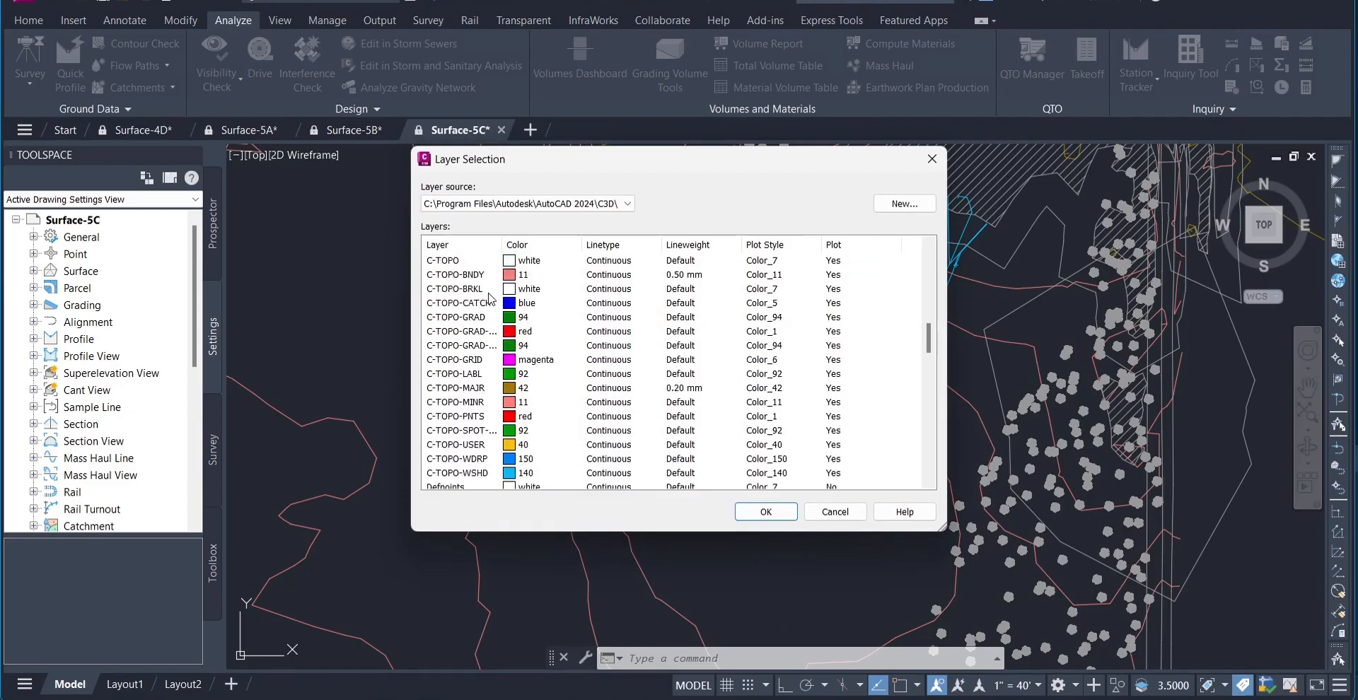
left_click(481, 304)
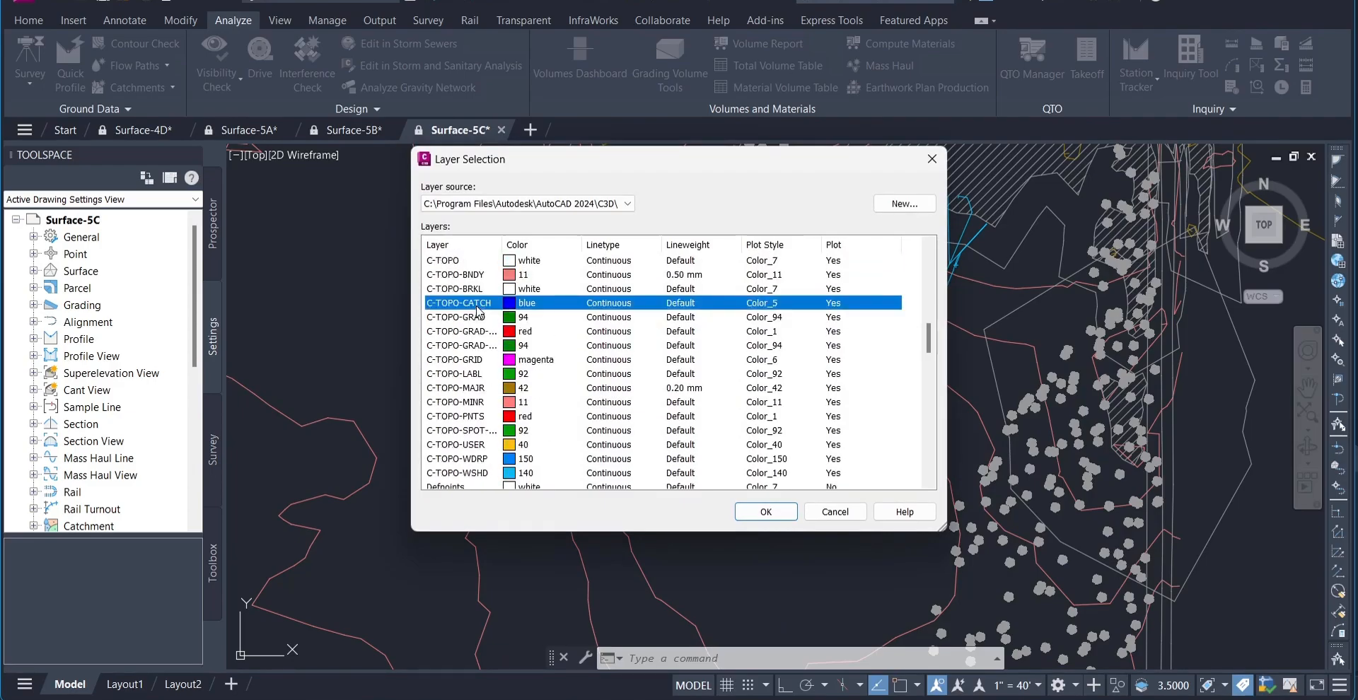
left_click(775, 519)
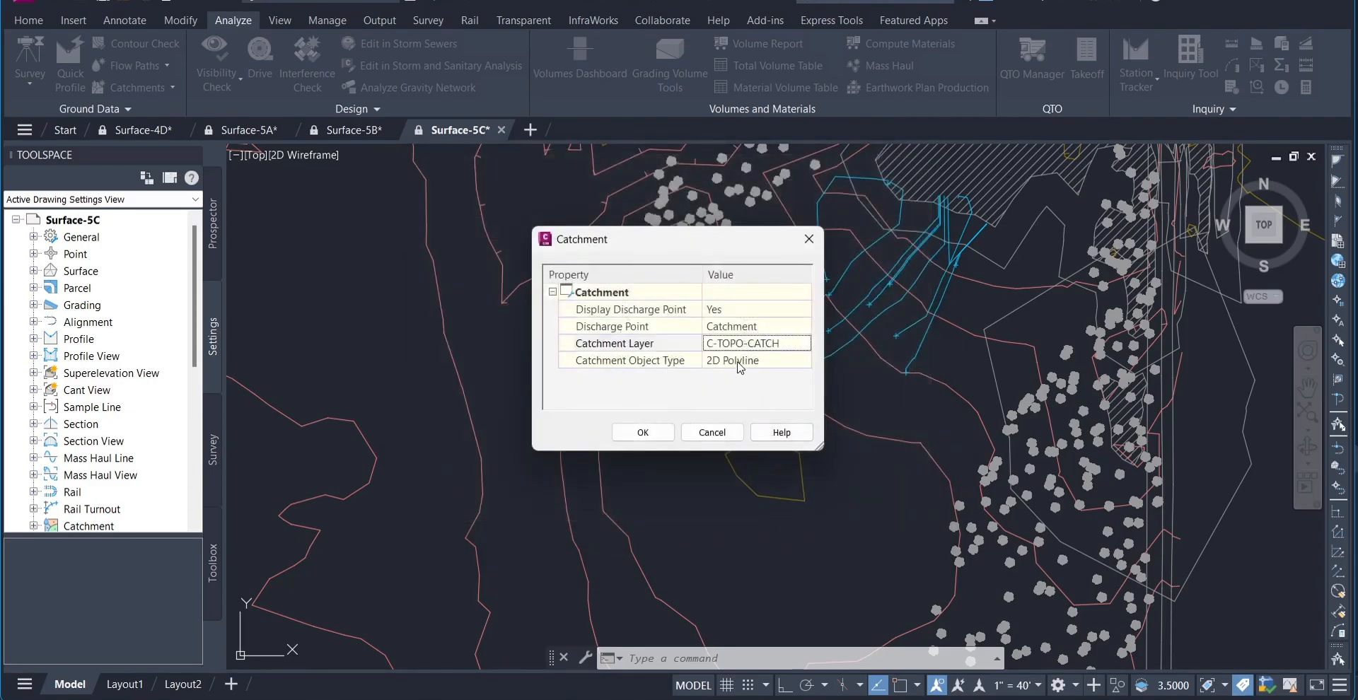
left_click(739, 360)
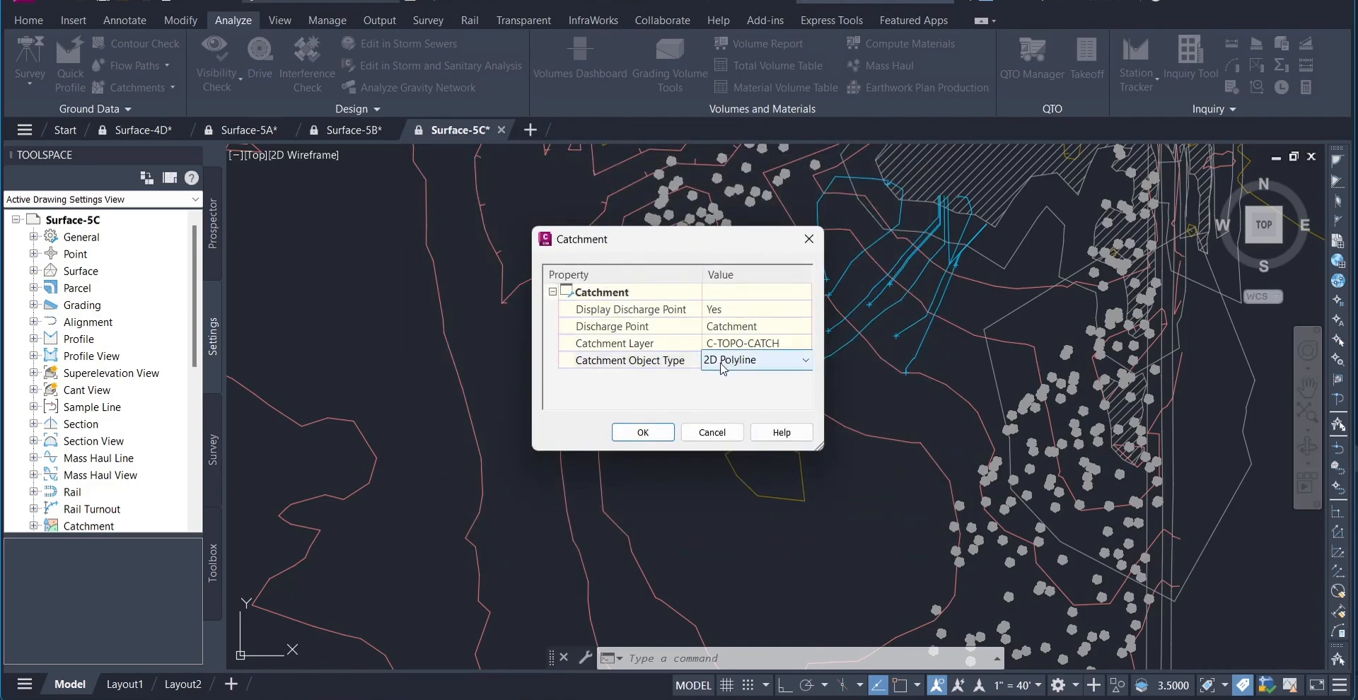
left_click(636, 434)
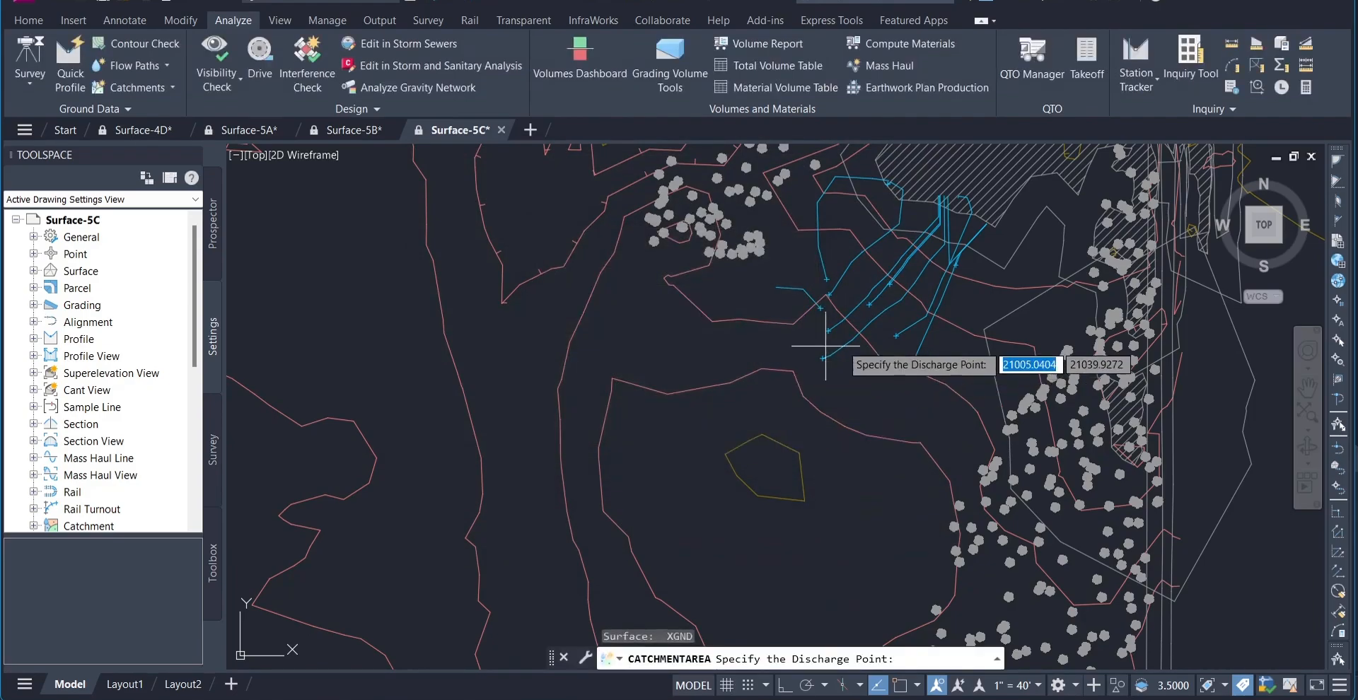
Step: Specify catchment discharge points at the start markers of the southern and eastern water drop paths
scroll(852, 346, "up", 3)
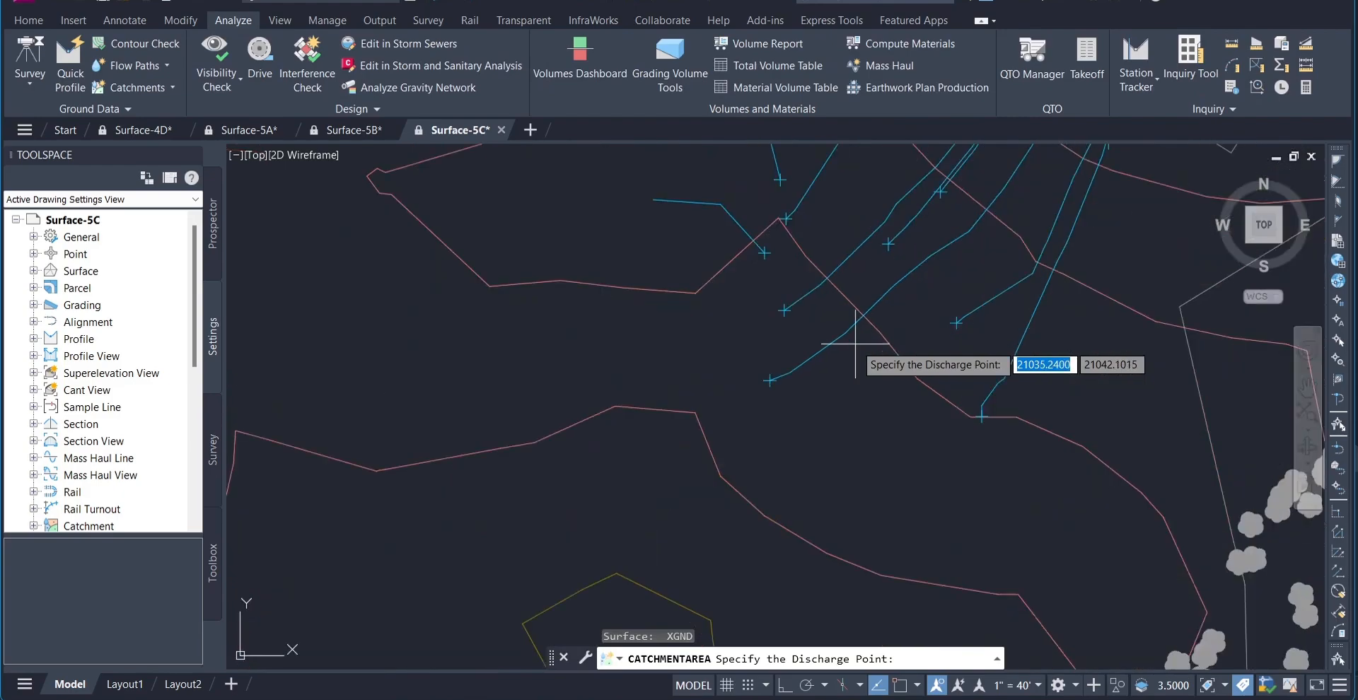
scroll(787, 328, "up", 2)
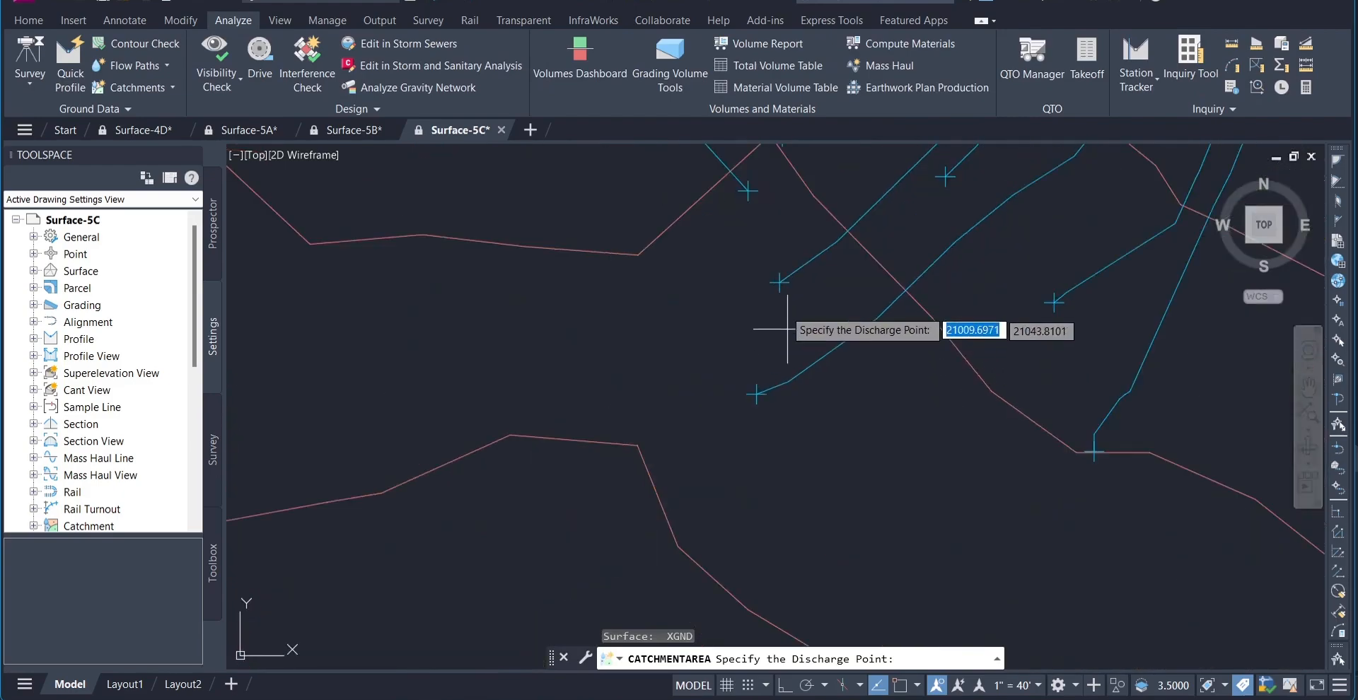
left_click(778, 285)
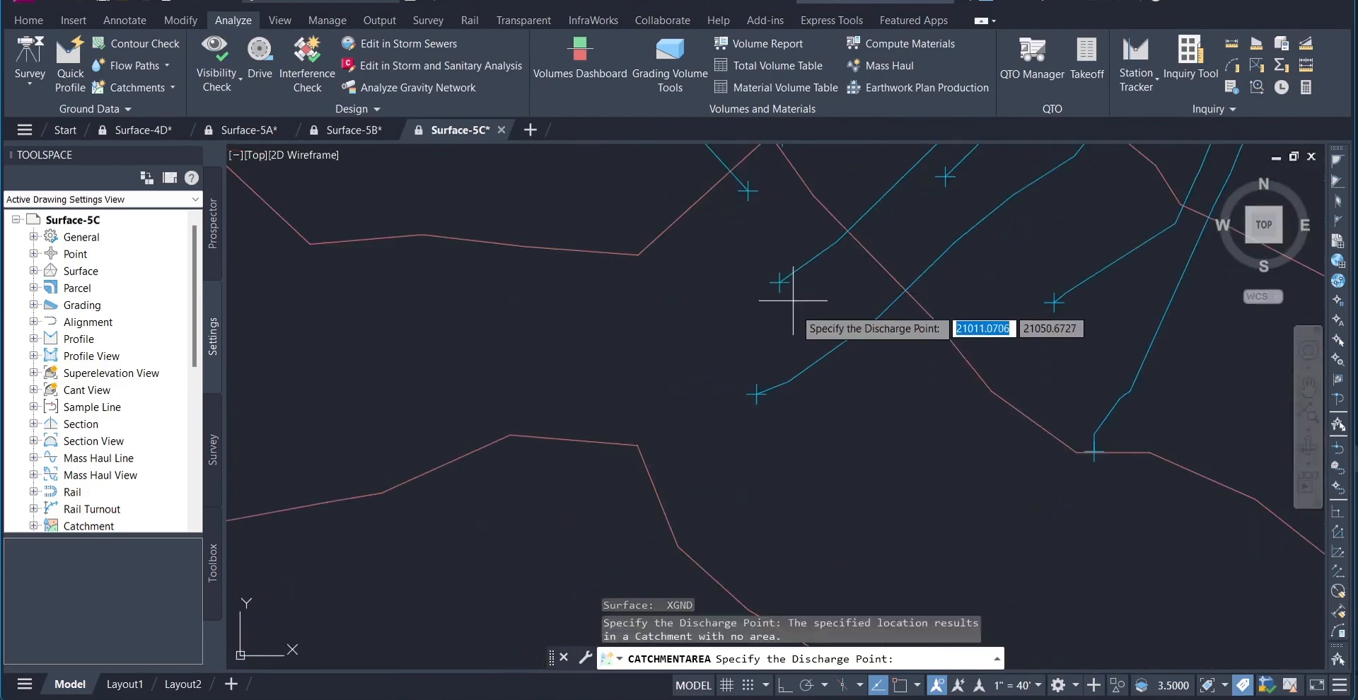
left_click(754, 393)
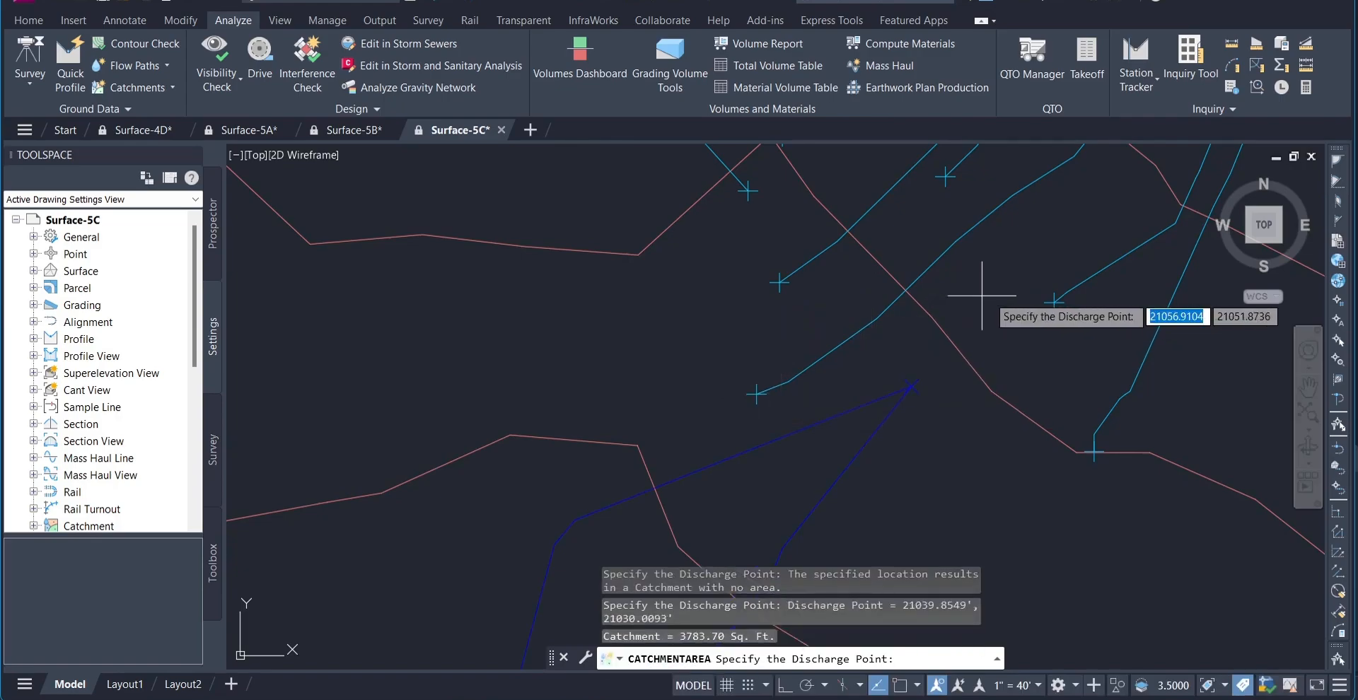
scroll(1013, 291, "down", 2)
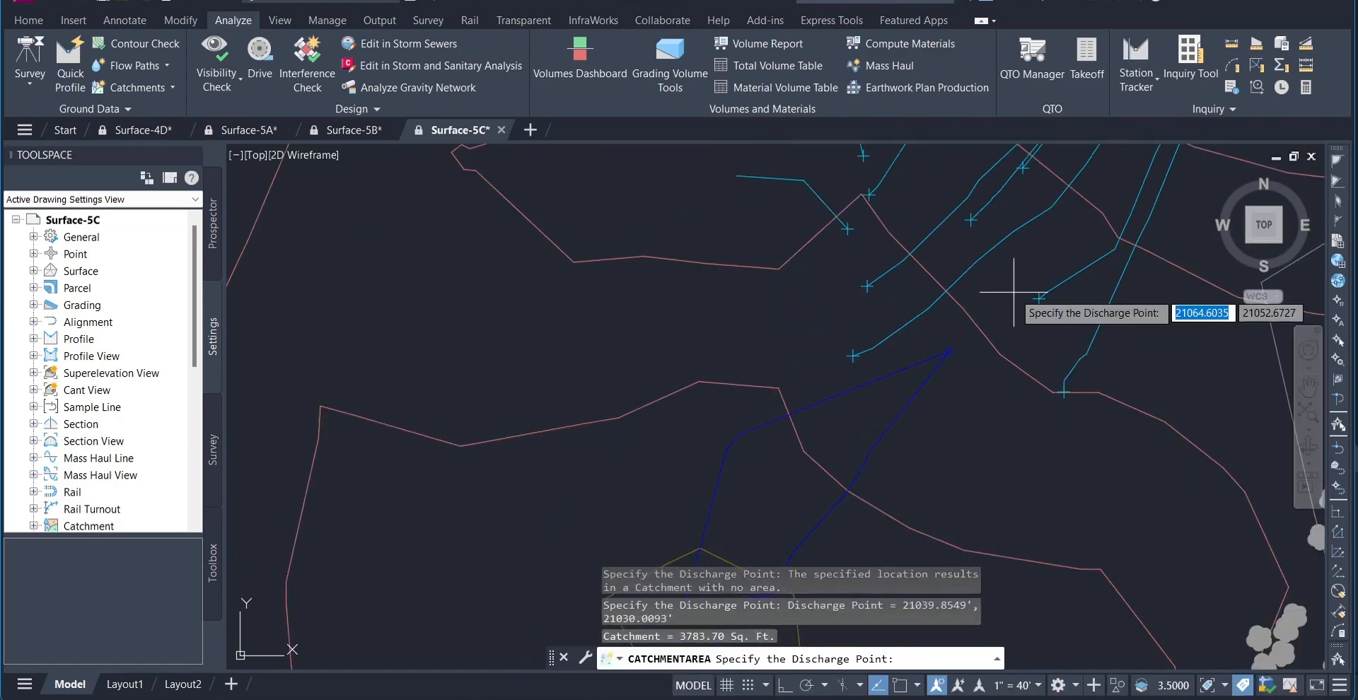
left_click(1041, 299)
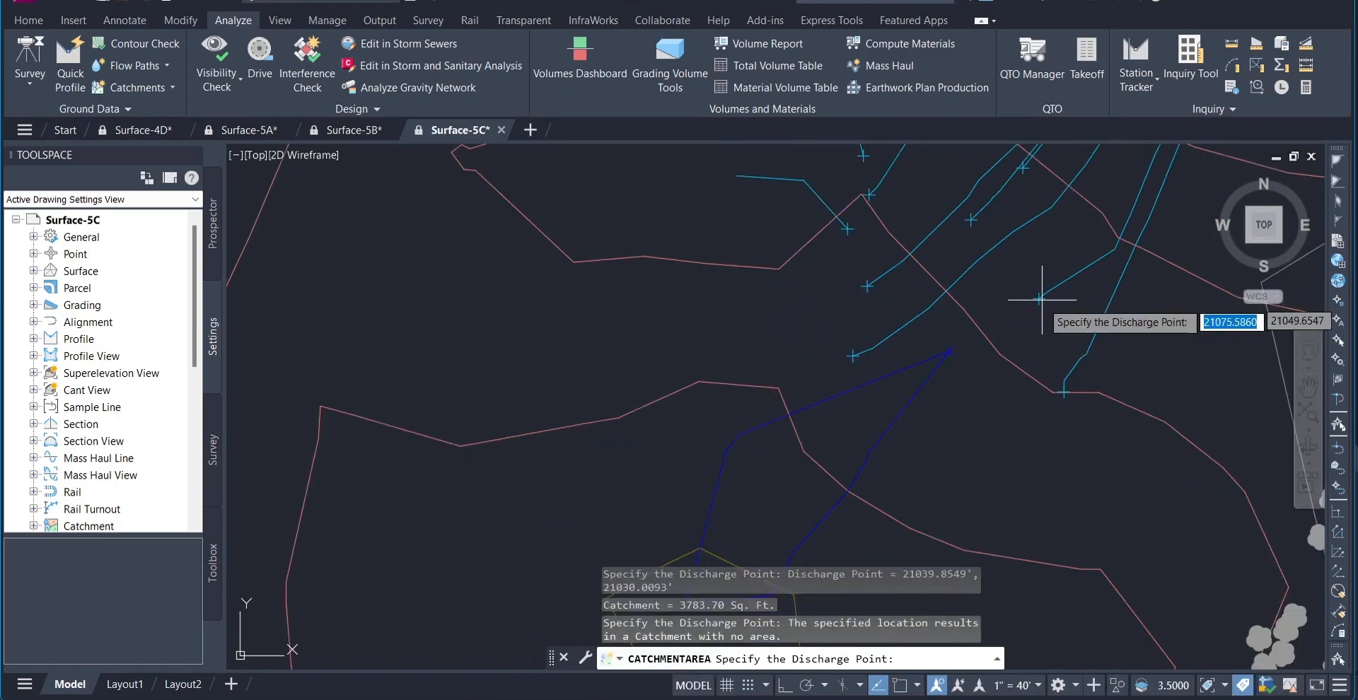
left_click(1061, 382)
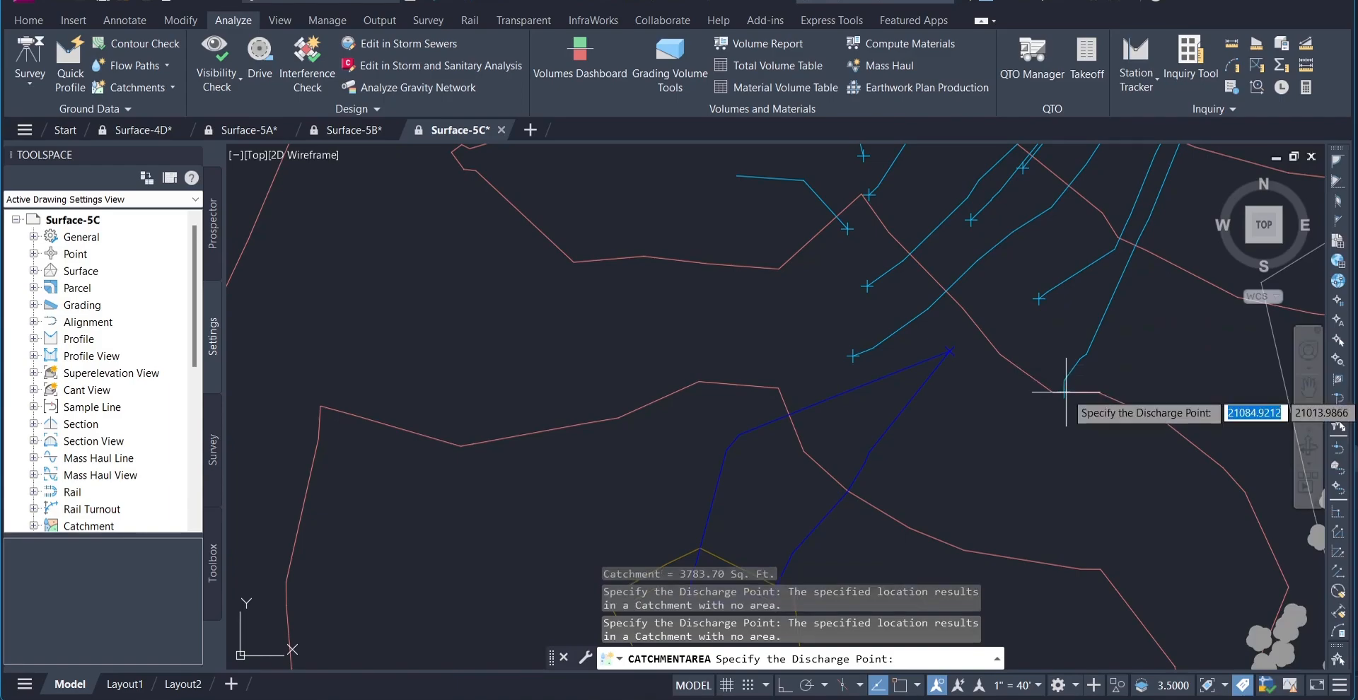
left_click(1021, 179)
Step: Specify more catchment discharge points at the start markers of the westernmost water drop paths and end the command
scroll(979, 234, "down", 2)
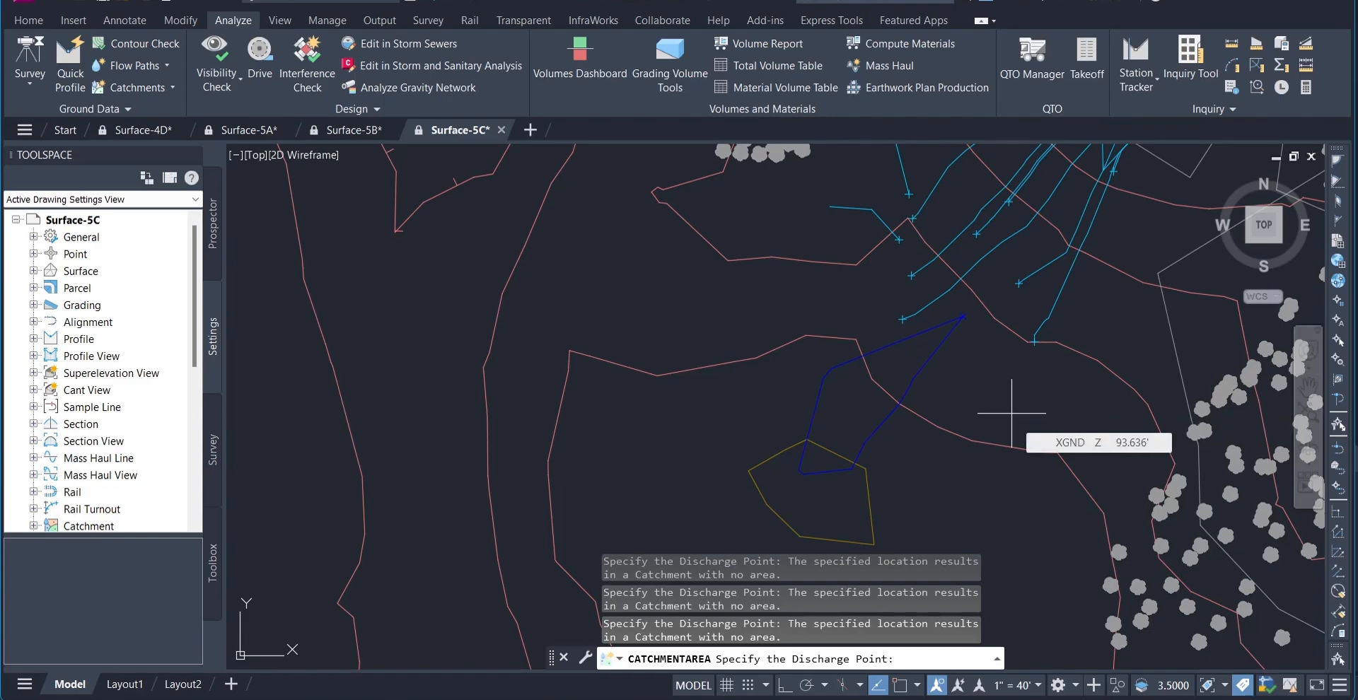
left_click(897, 239)
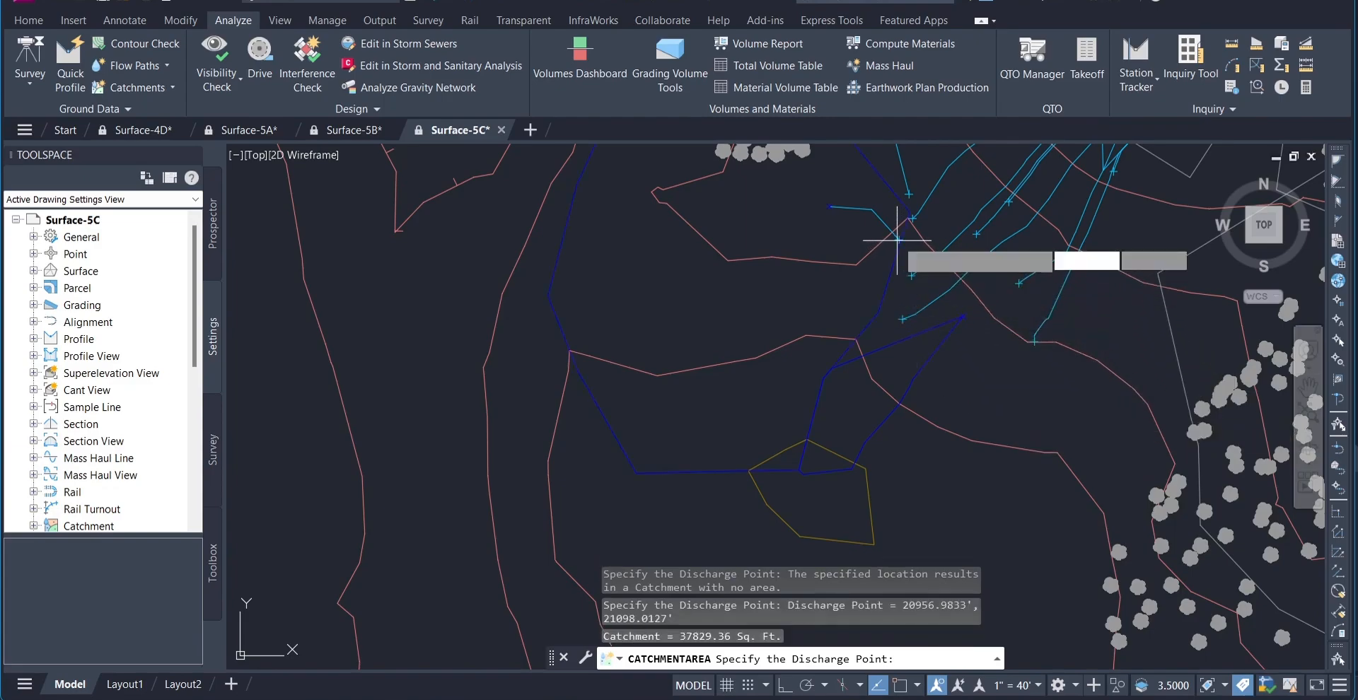
left_click(904, 200)
scroll(1002, 272, "down", 2)
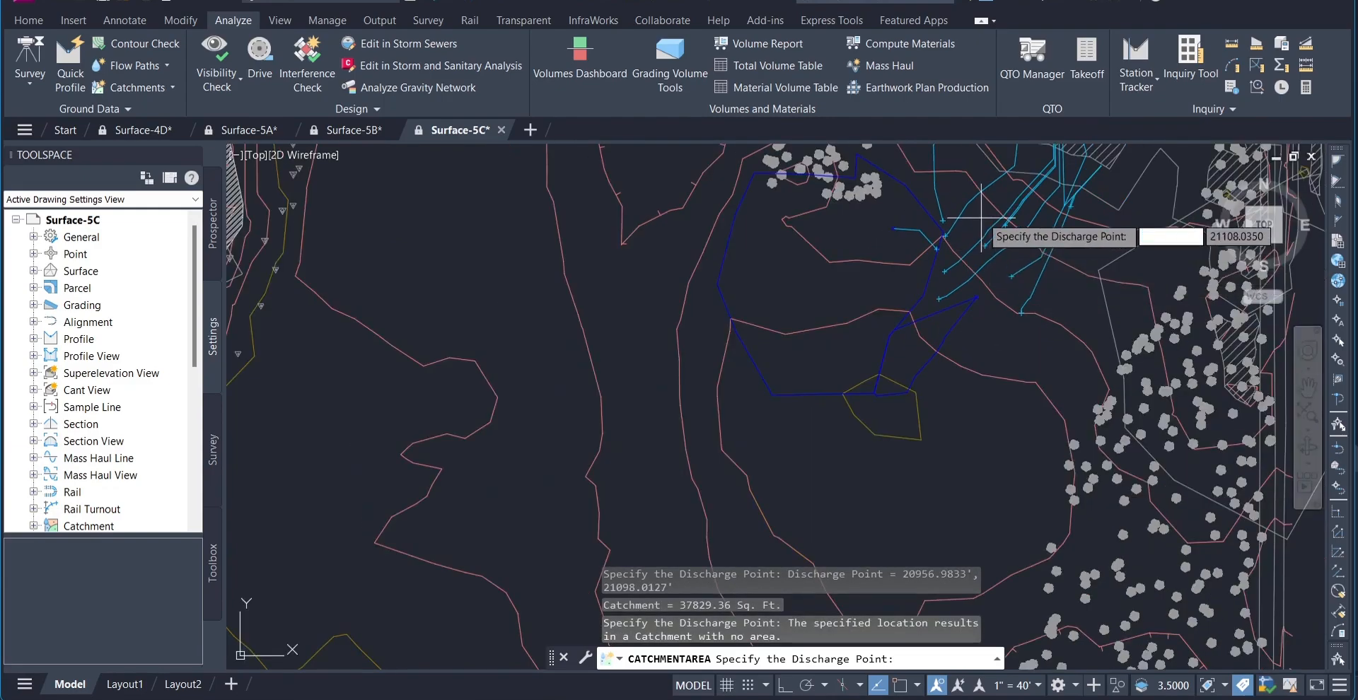
scroll(981, 219, "down", 1)
key("Return")
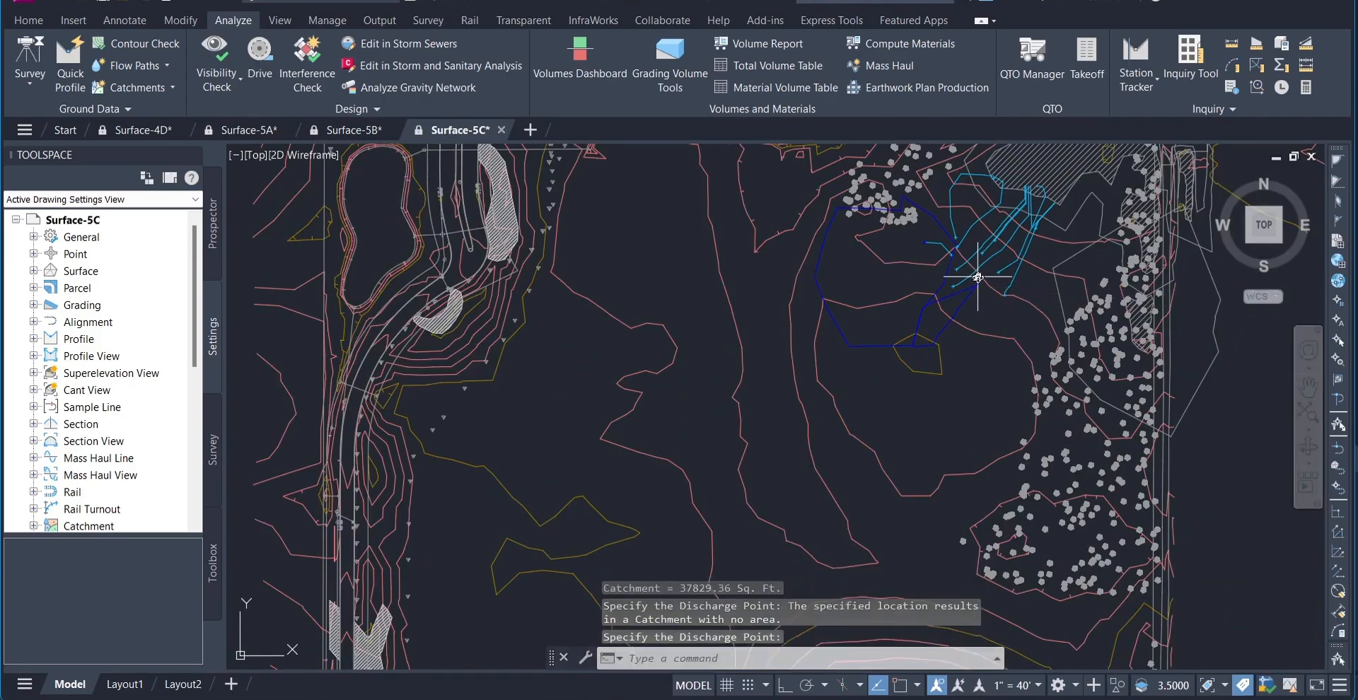
Step: Isolate the large blue catchment boundary together with one neighbouring water drop path
middle_click_drag(977, 276, 908, 344)
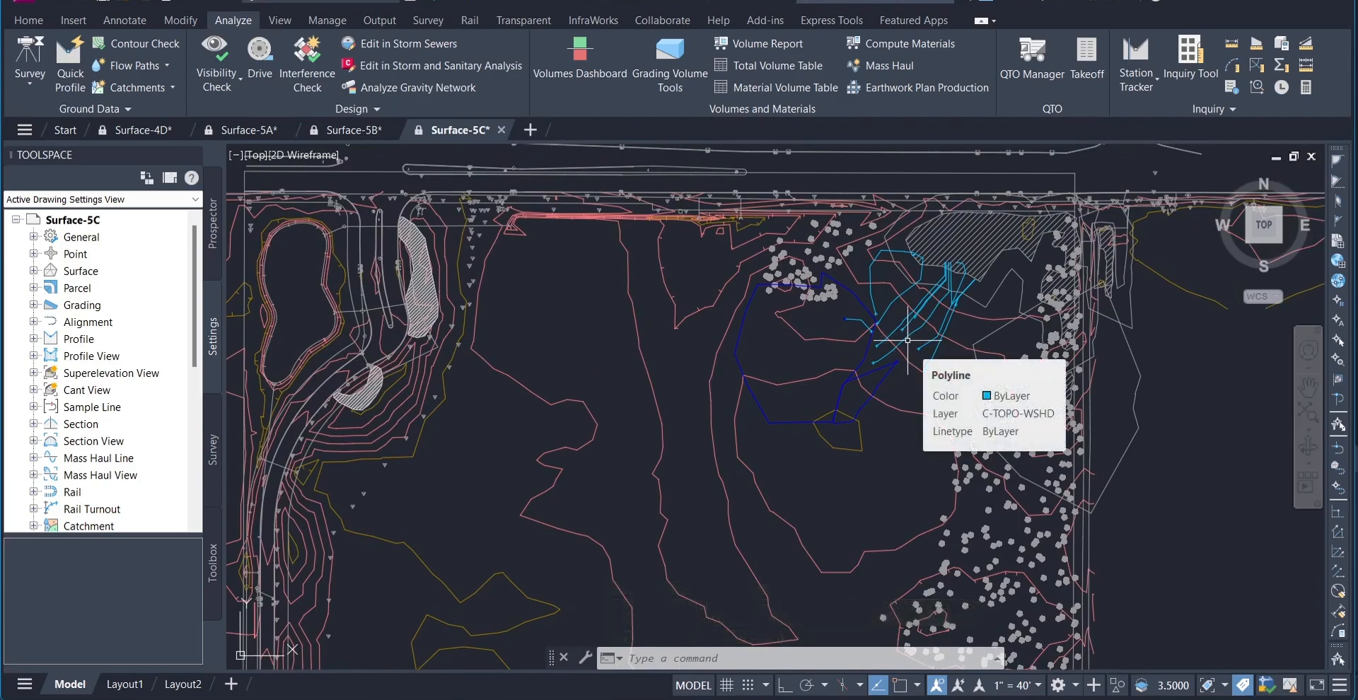
left_click(863, 303)
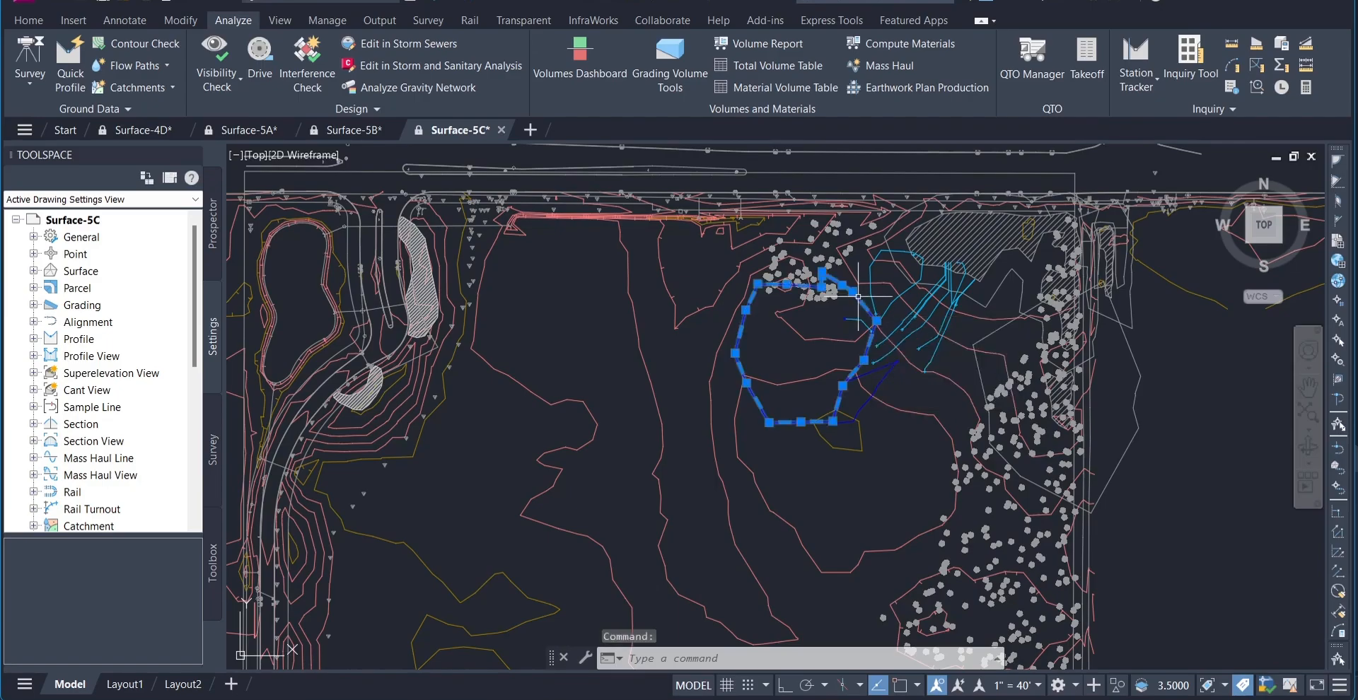
left_click(880, 342)
mouse_move(881, 343)
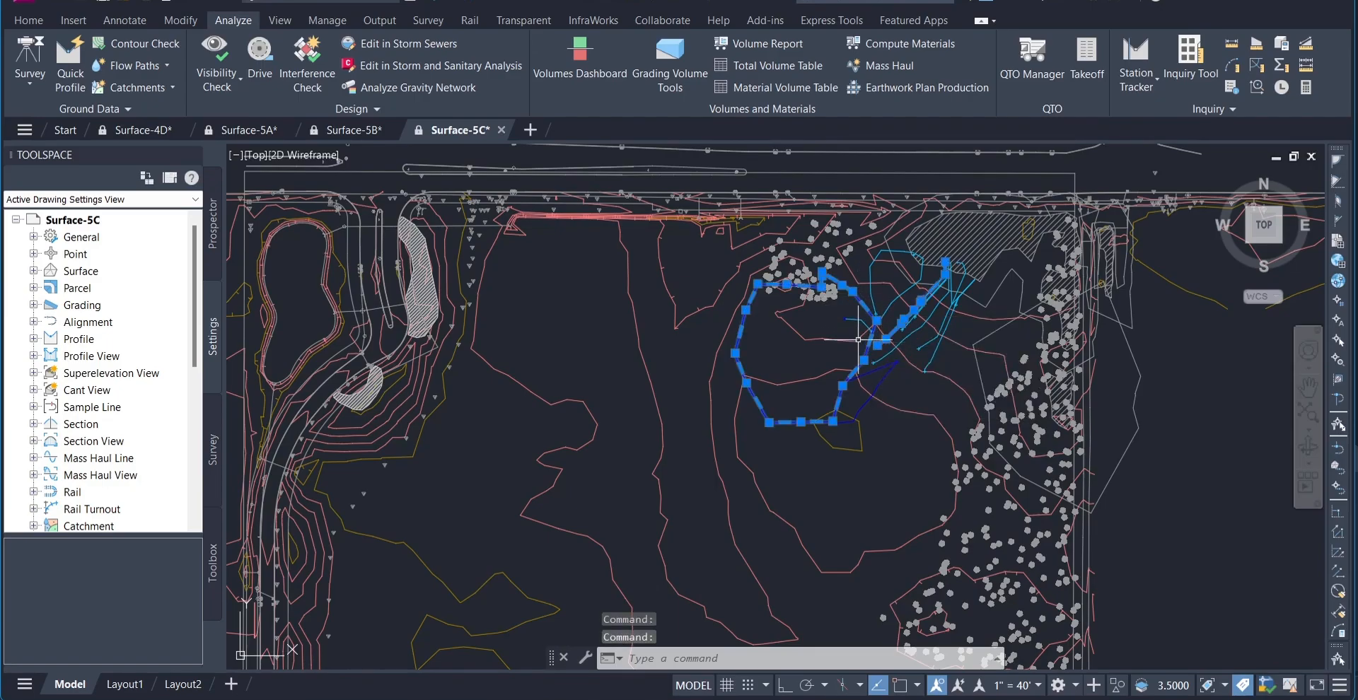
right_click(868, 316)
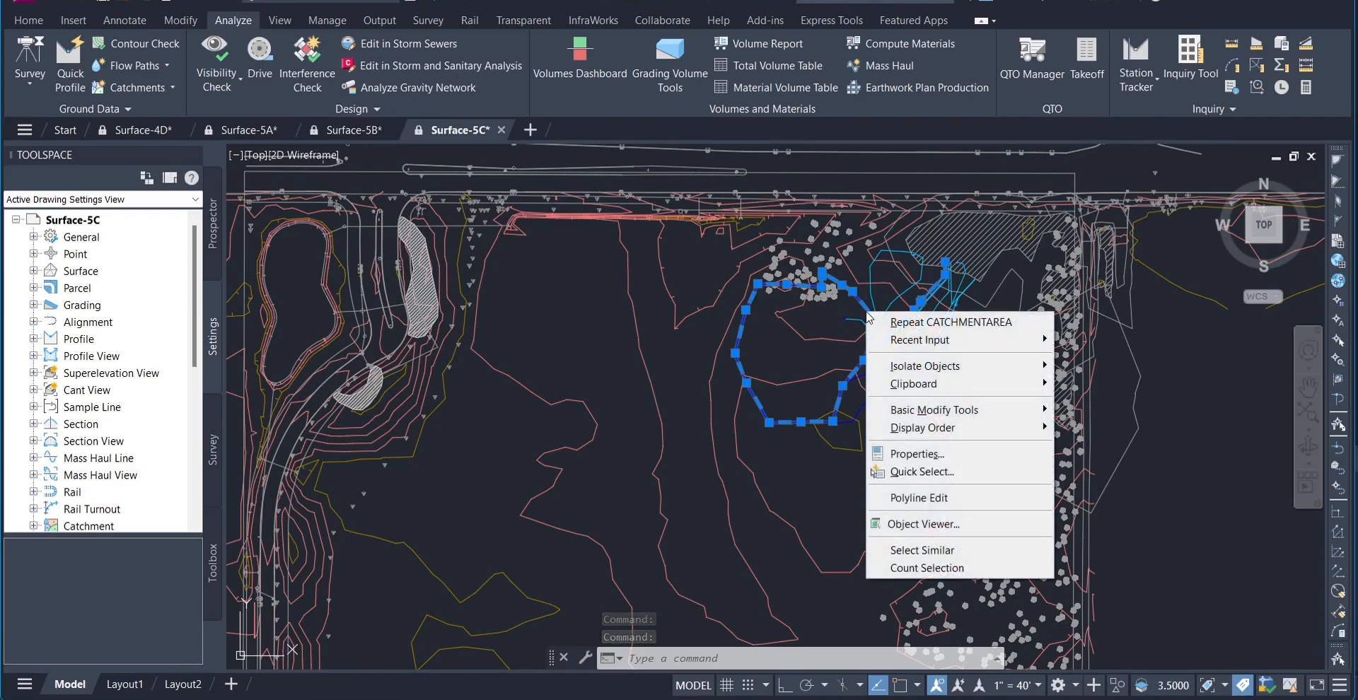
mouse_move(907, 367)
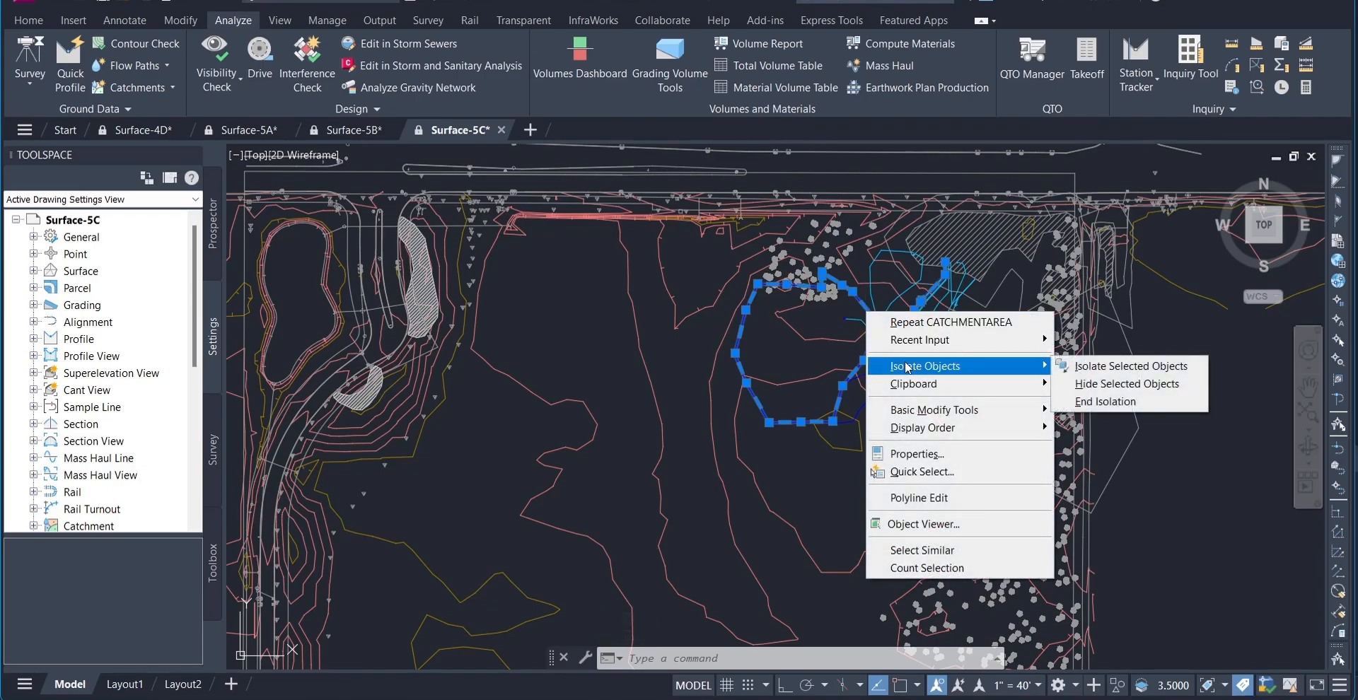
left_click(1110, 368)
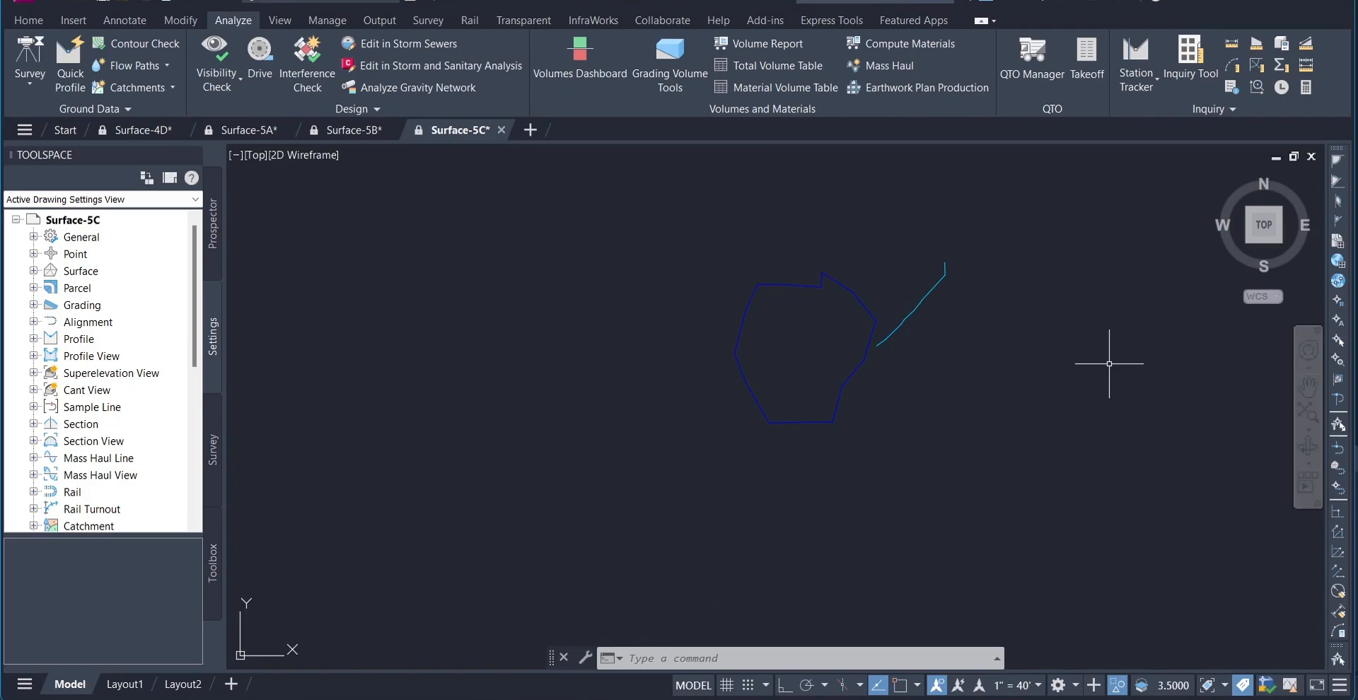
Step: Run LINEWORKSHRINKWRAP on the large blue catchment boundary to create a shrink-wrapped outline
left_click(870, 327)
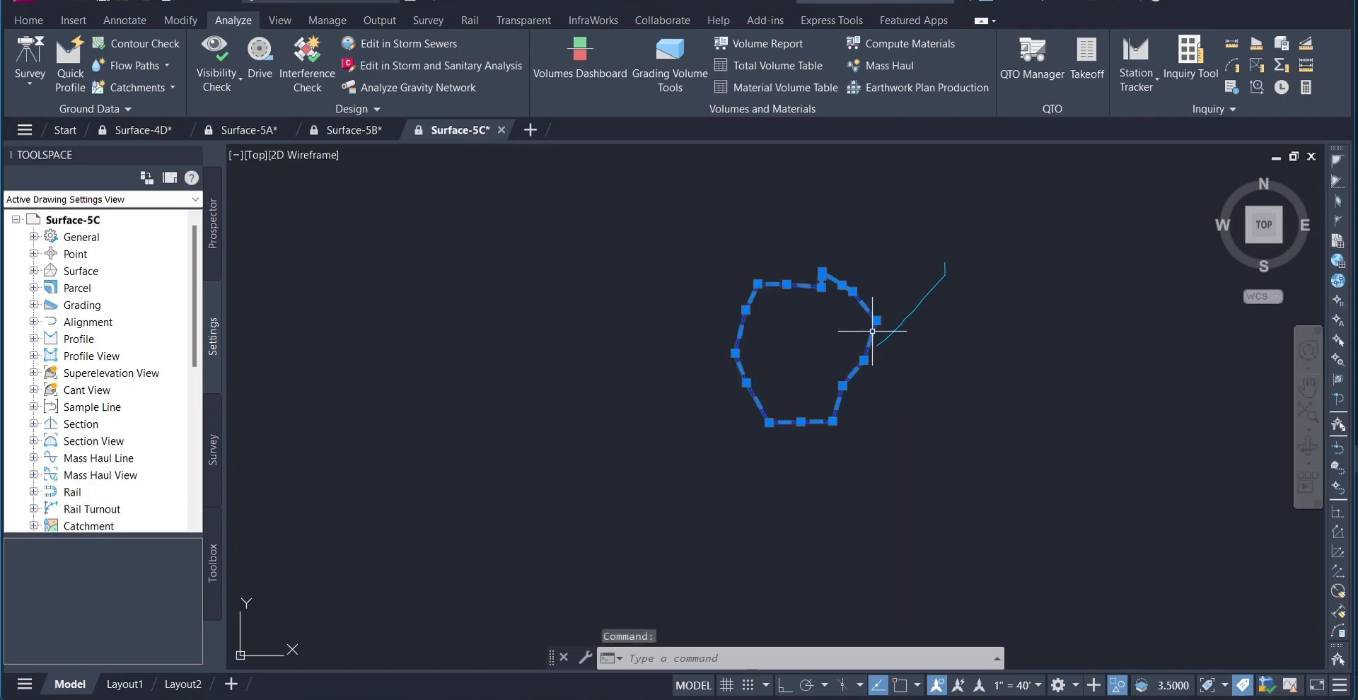
right_click(874, 332)
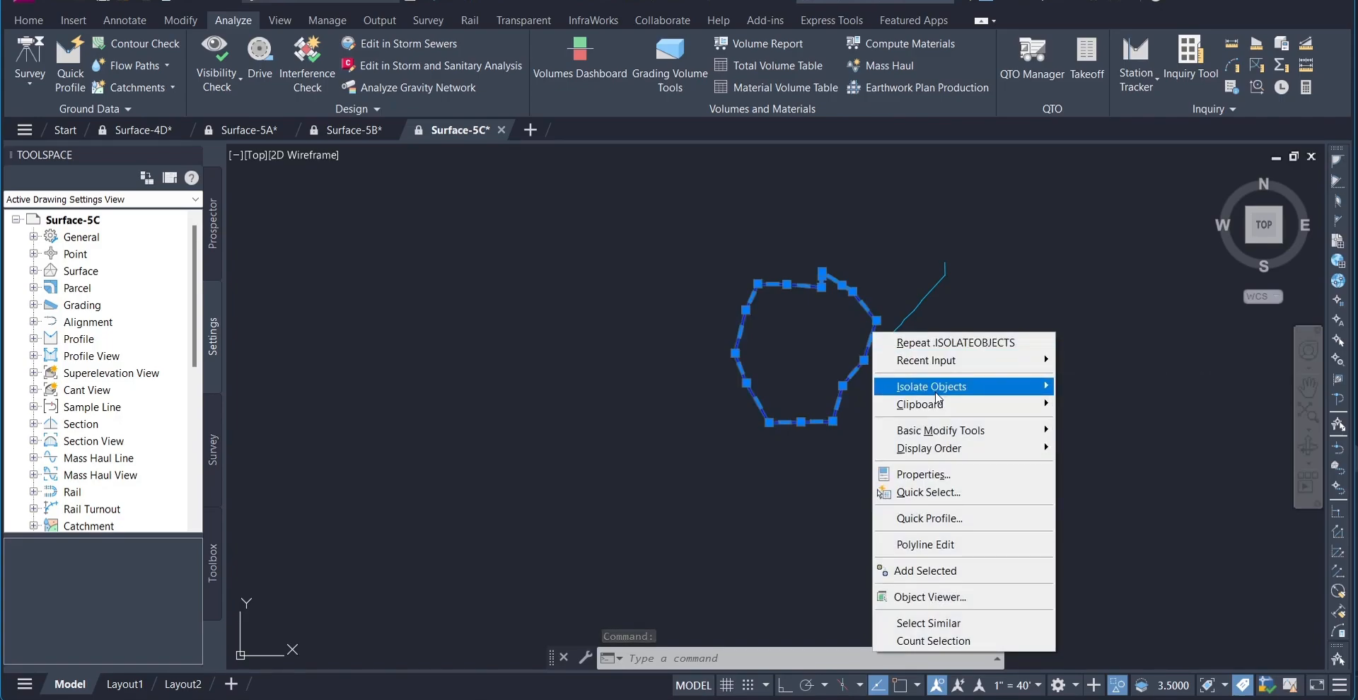
left_click(826, 476)
key("Escape")
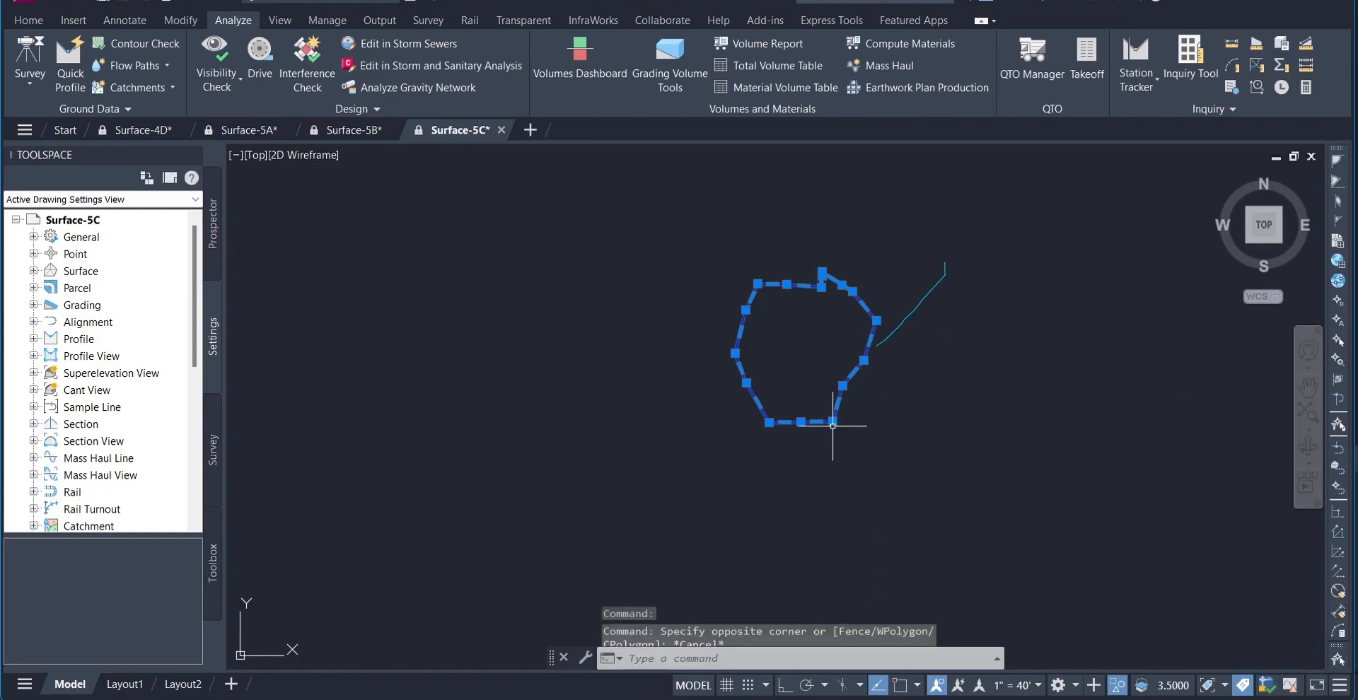
type("LINE")
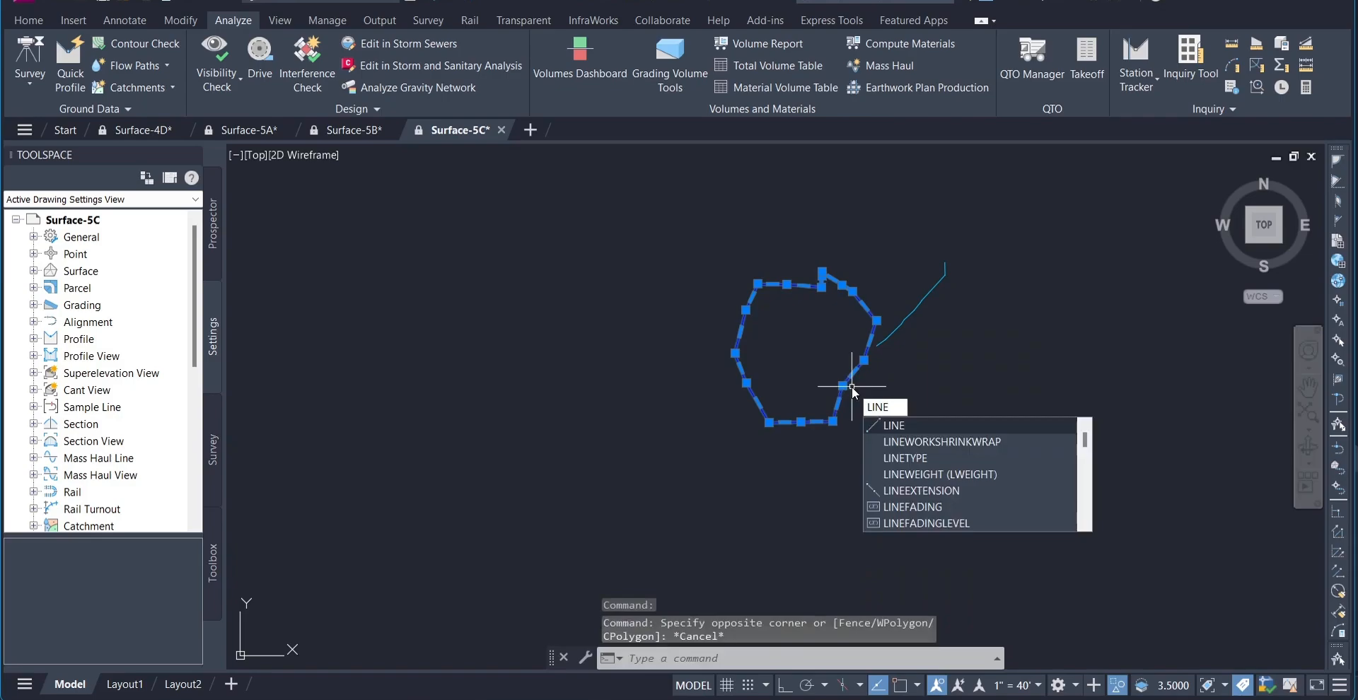
left_click(903, 439)
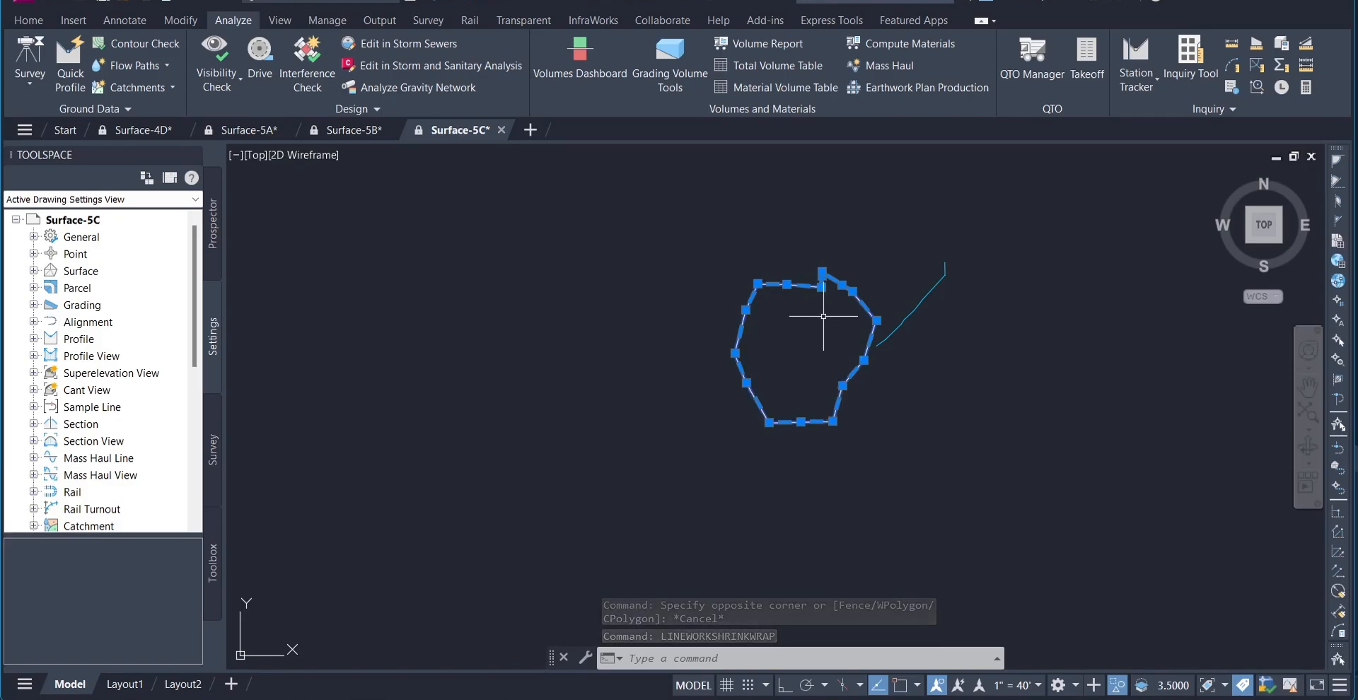
Step: End the object isolation so that all hidden surface, water drop and catchment objects are displayed again
mouse_move(877, 320)
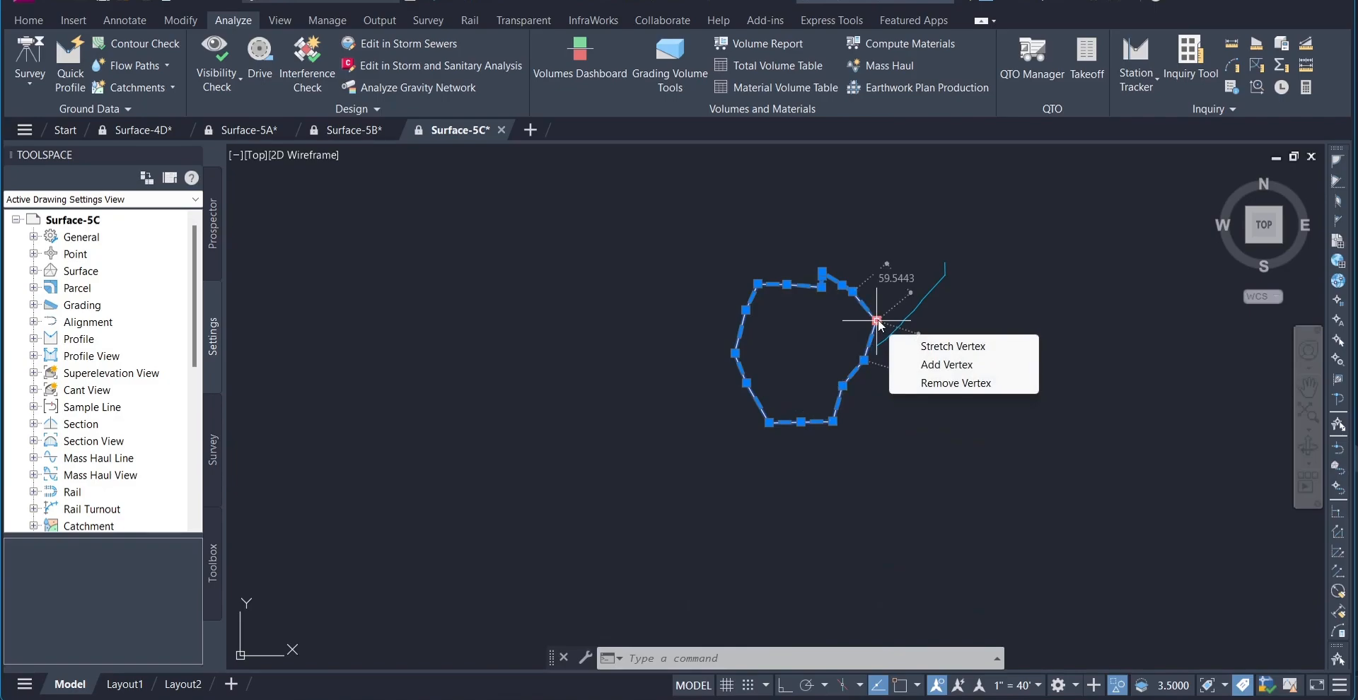
right_click(865, 348)
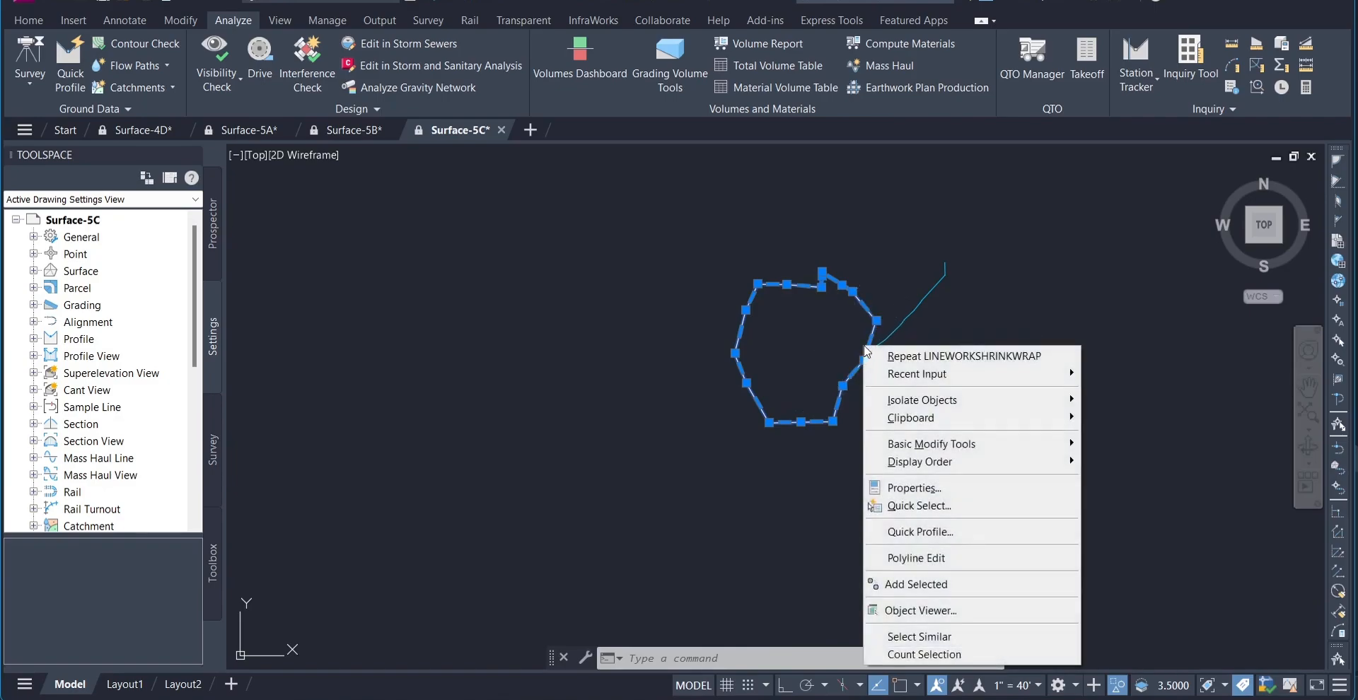
mouse_move(927, 405)
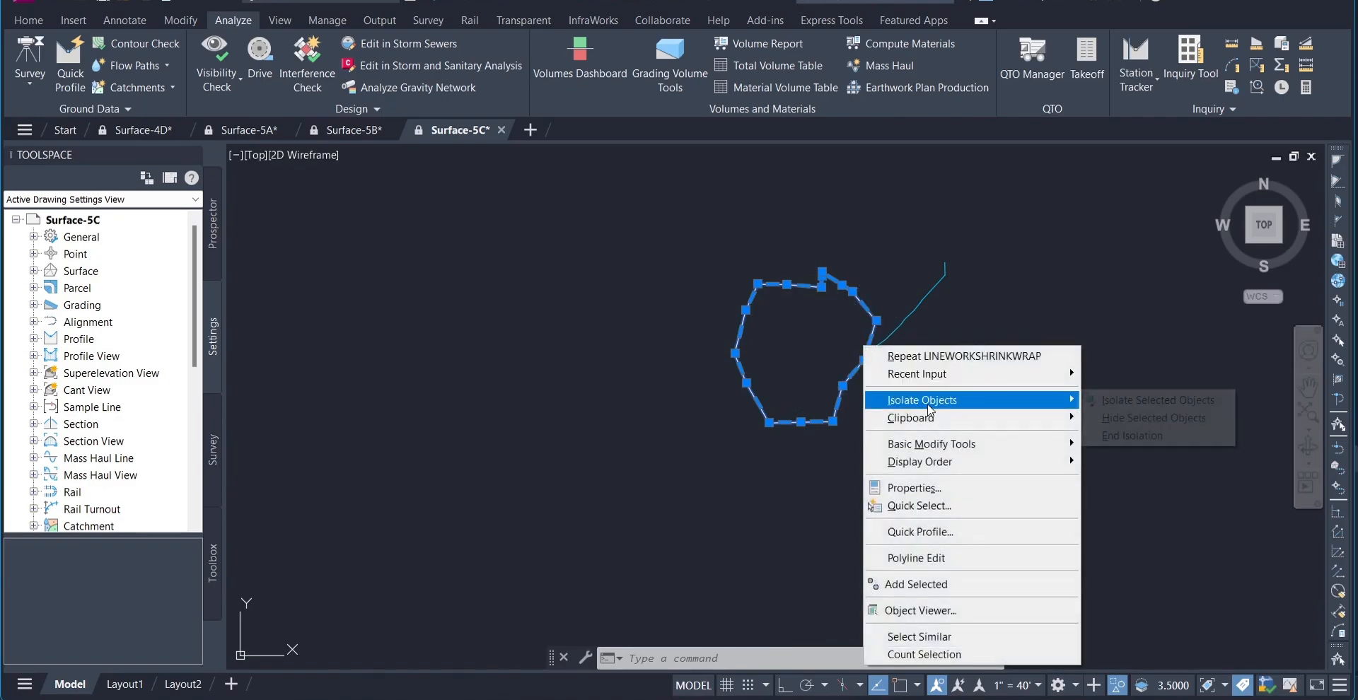
left_click(1147, 437)
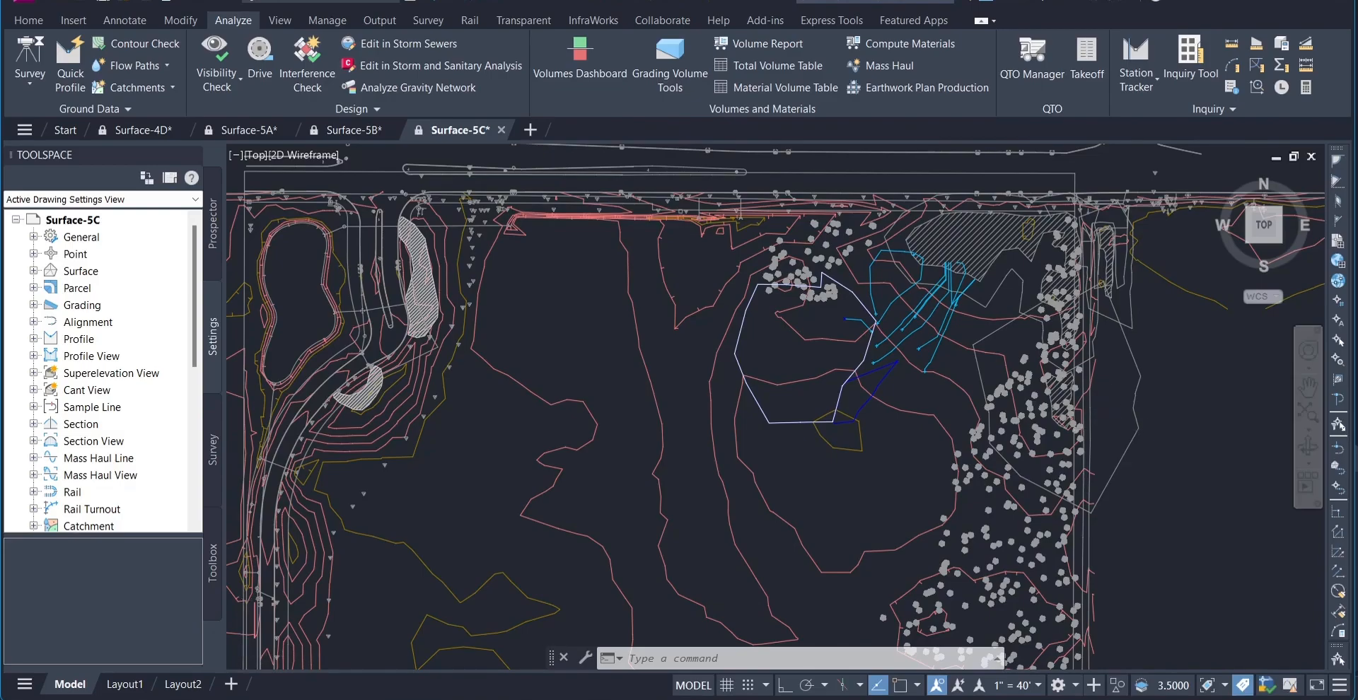
scroll(1108, 429, "down", 4)
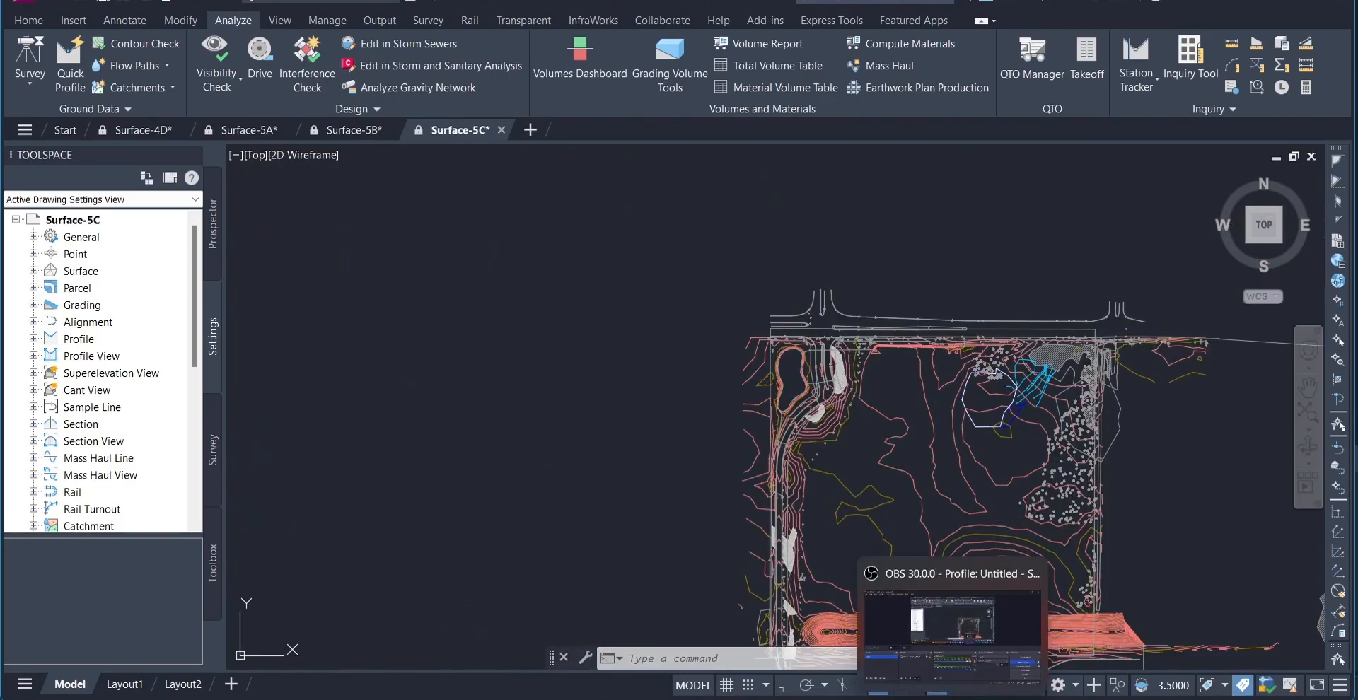